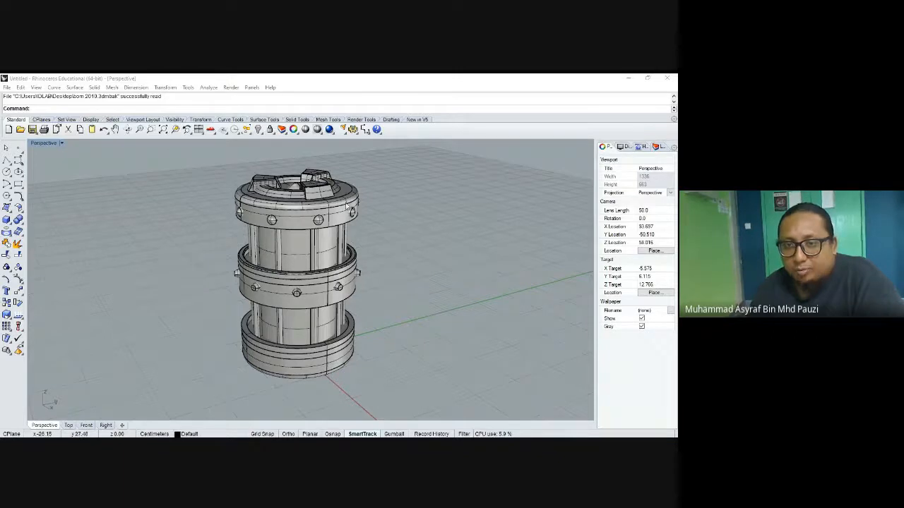
click(335, 306)
click(336, 305)
click(396, 302)
right_drag(397, 303, 371, 301)
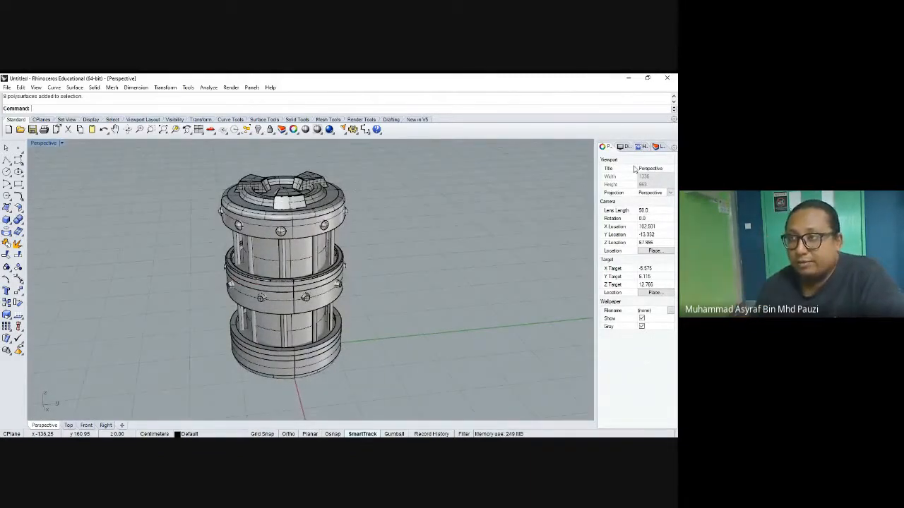
click(638, 147)
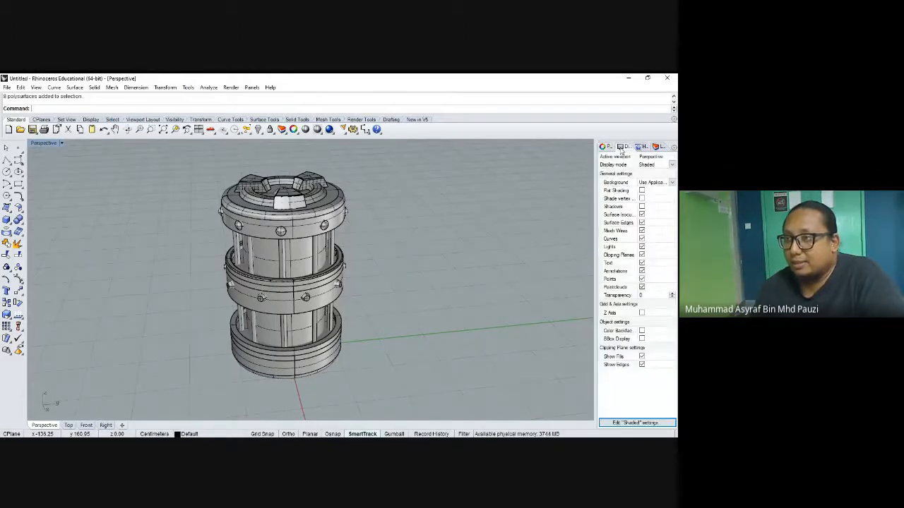
click(643, 147)
click(657, 147)
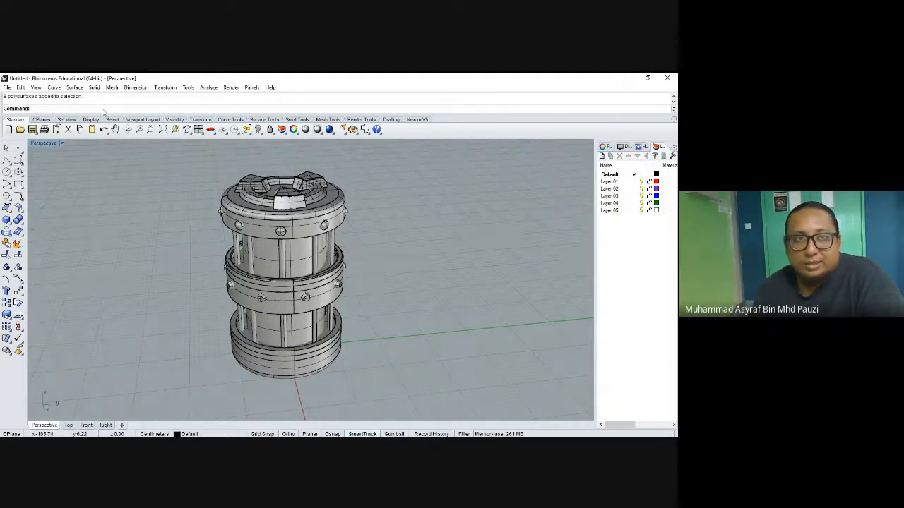
click(606, 147)
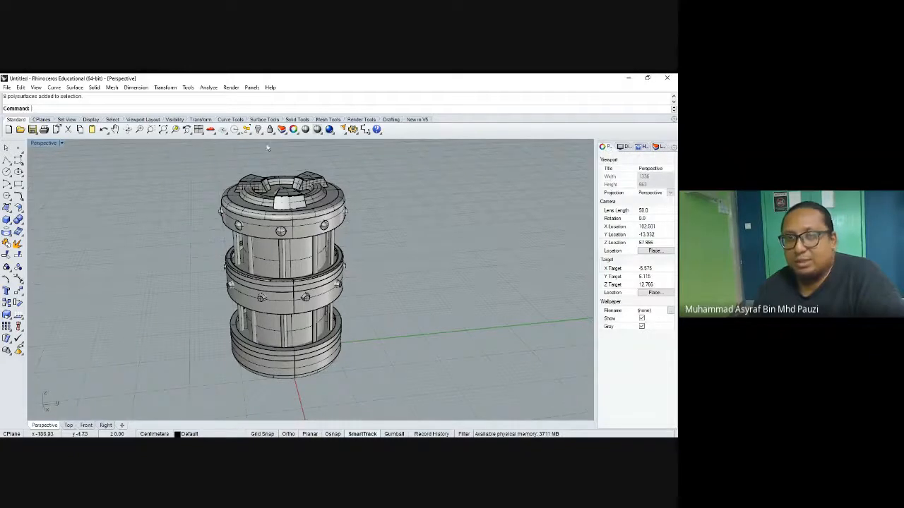
Display the layer list with the Layer command, then hide it and show it again
text(Layer)
key(Return)
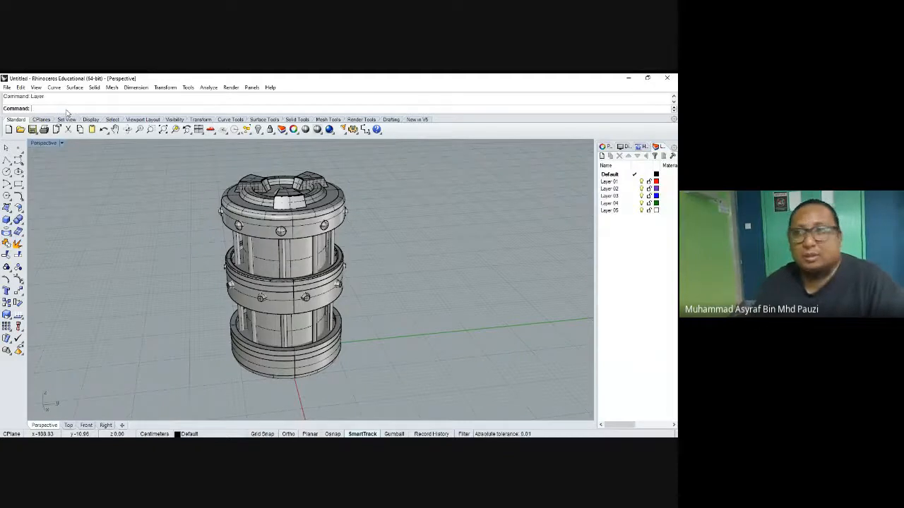
click(251, 86)
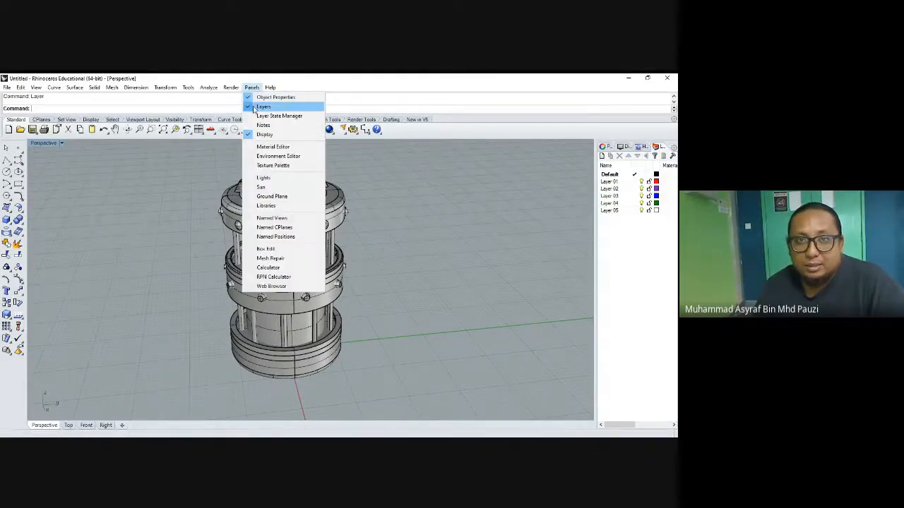
click(248, 107)
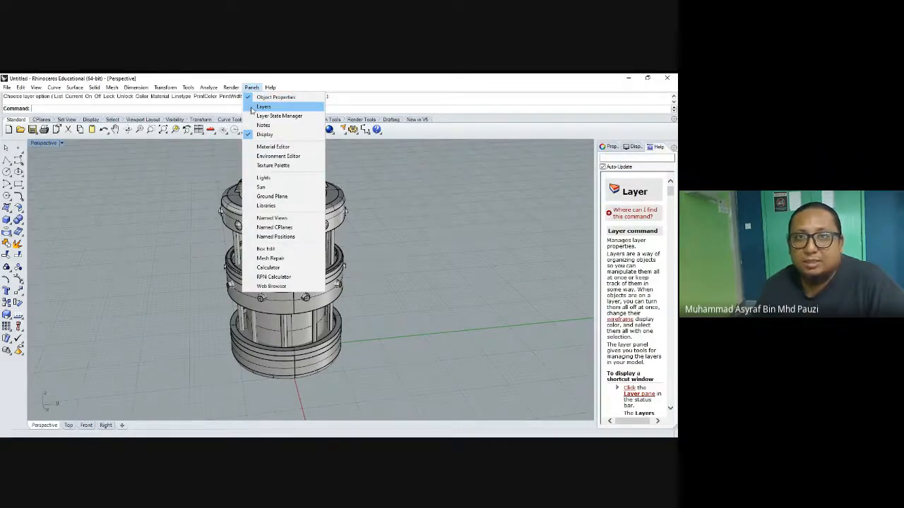
click(254, 107)
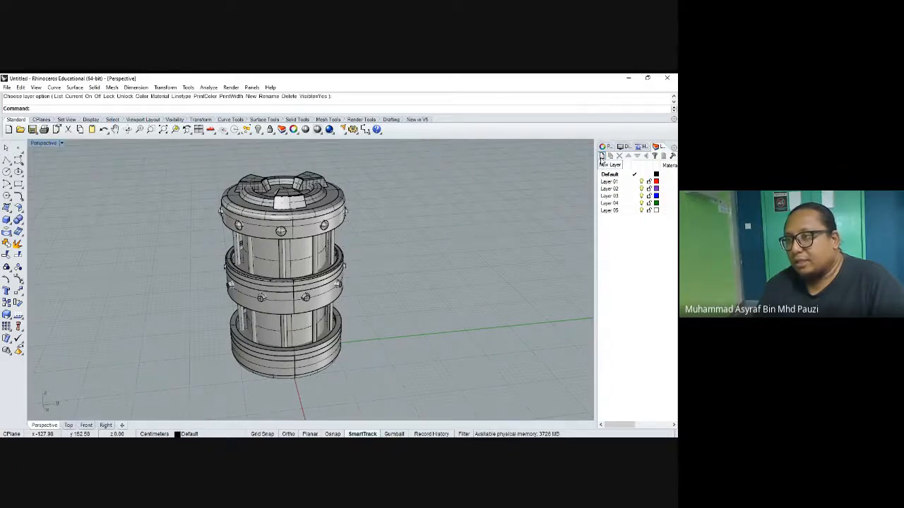
Add six new layers with default names after Layer 05 and delete the last one, Layer 11
click(601, 157)
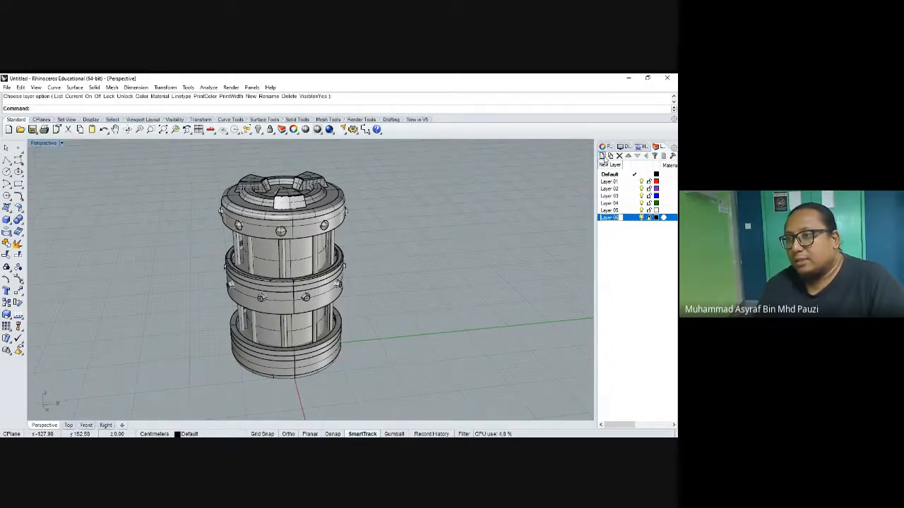
click(603, 157)
click(601, 157)
click(601, 156)
click(602, 157)
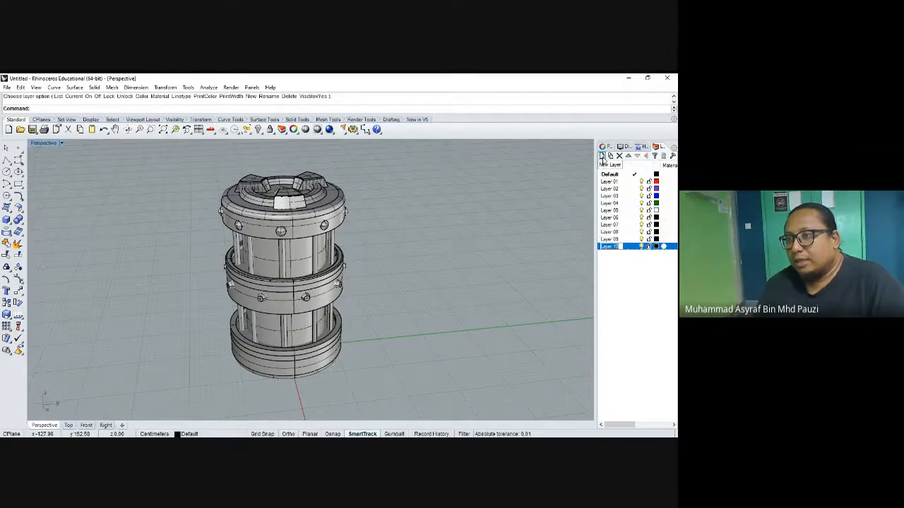
click(601, 157)
click(628, 276)
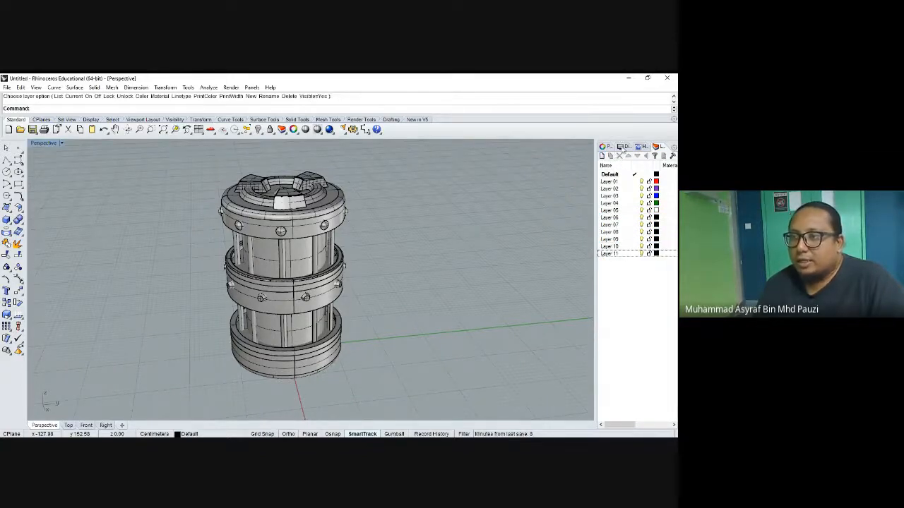
click(610, 254)
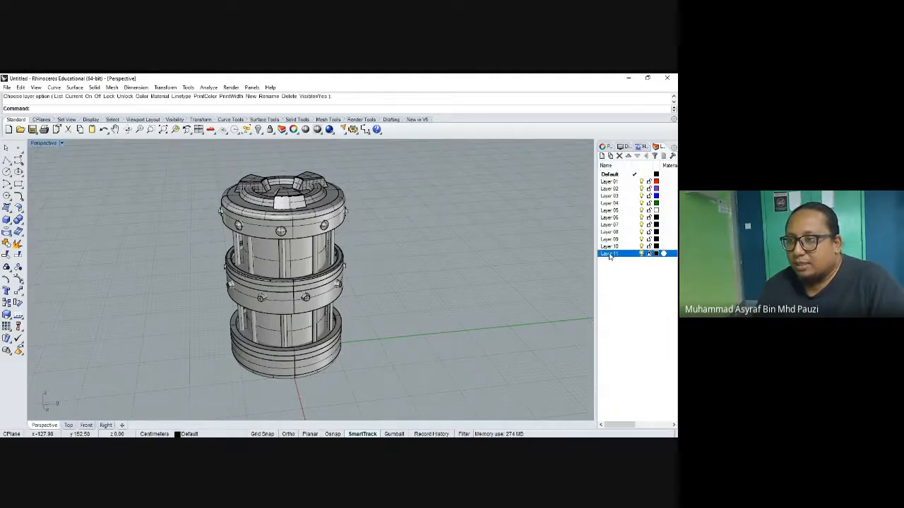
click(619, 156)
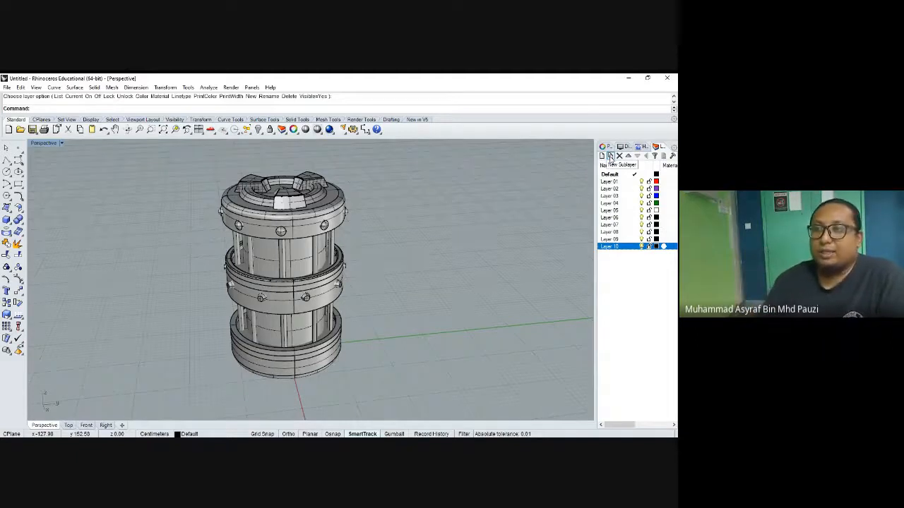
Add a sublayer under Layer 01 and delete it again
click(614, 181)
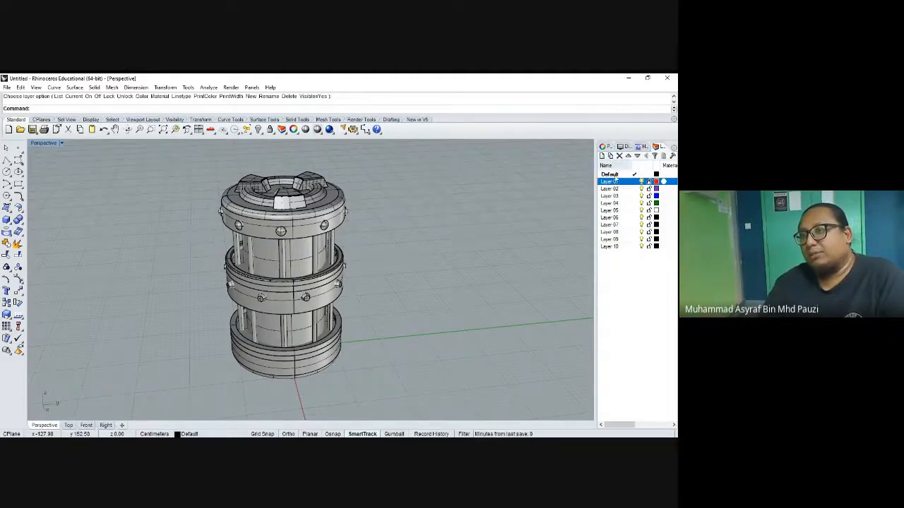
click(610, 156)
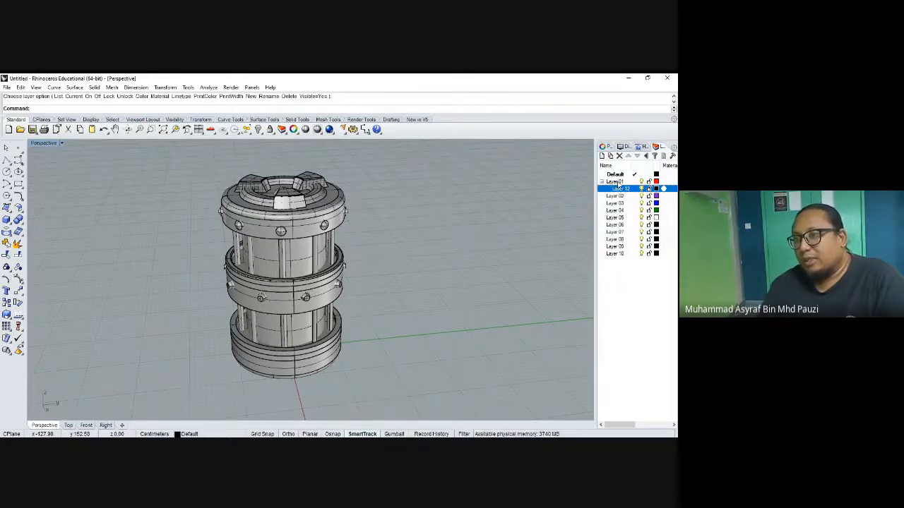
click(621, 157)
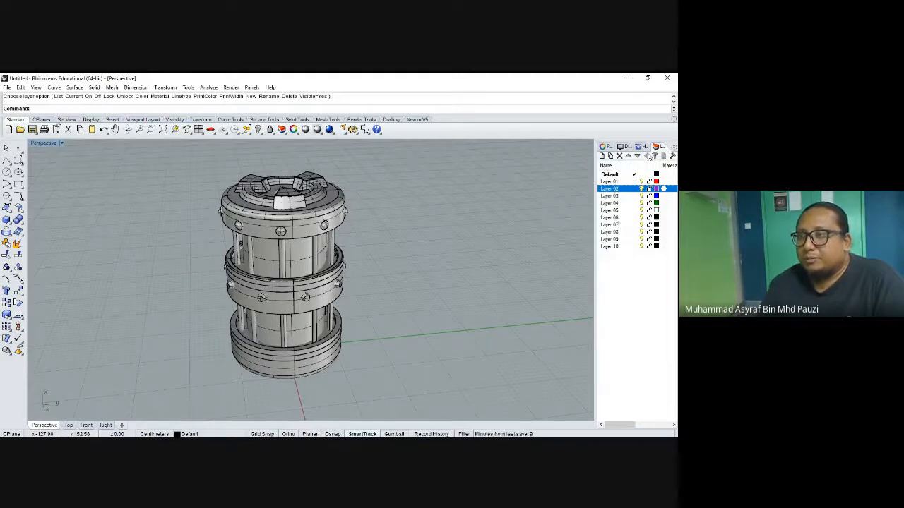
Look through the layer filter options and keep the filter on All Layers
click(655, 156)
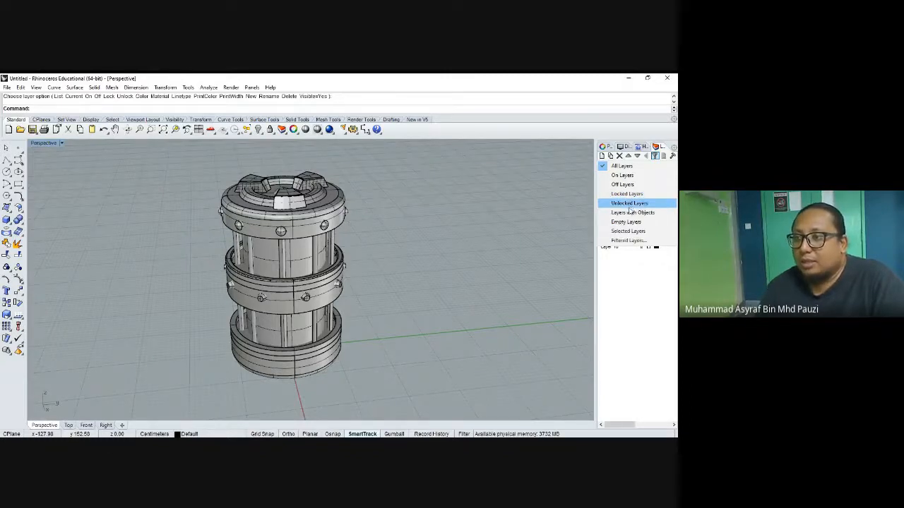
click(629, 231)
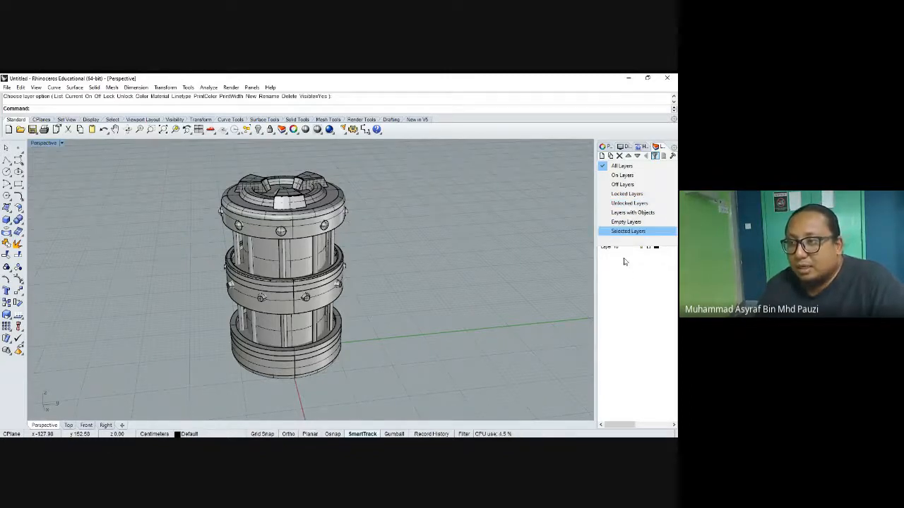
click(621, 165)
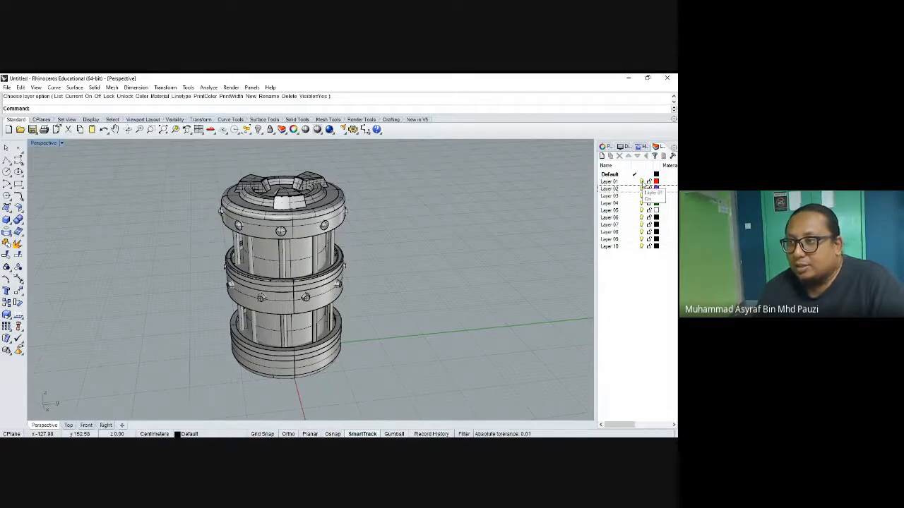
Make Layer 01 the current layer, then set Default as the current layer again
click(643, 188)
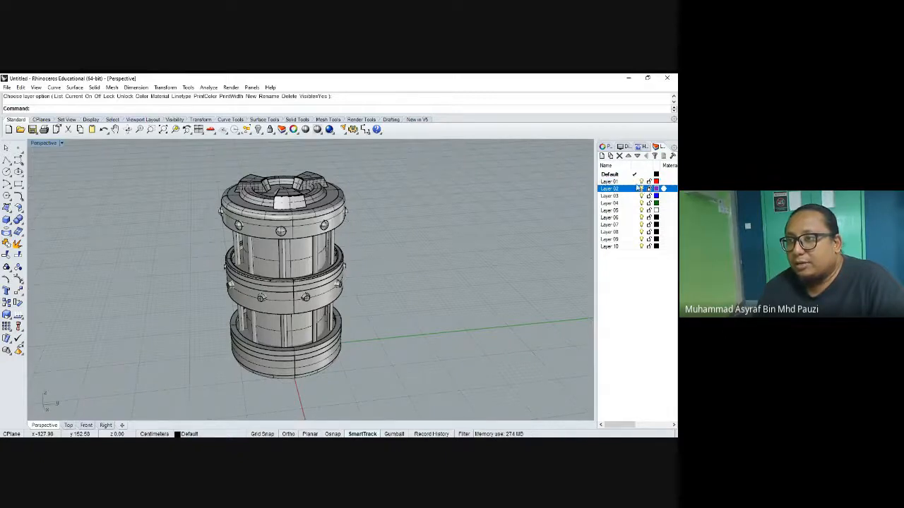
click(635, 182)
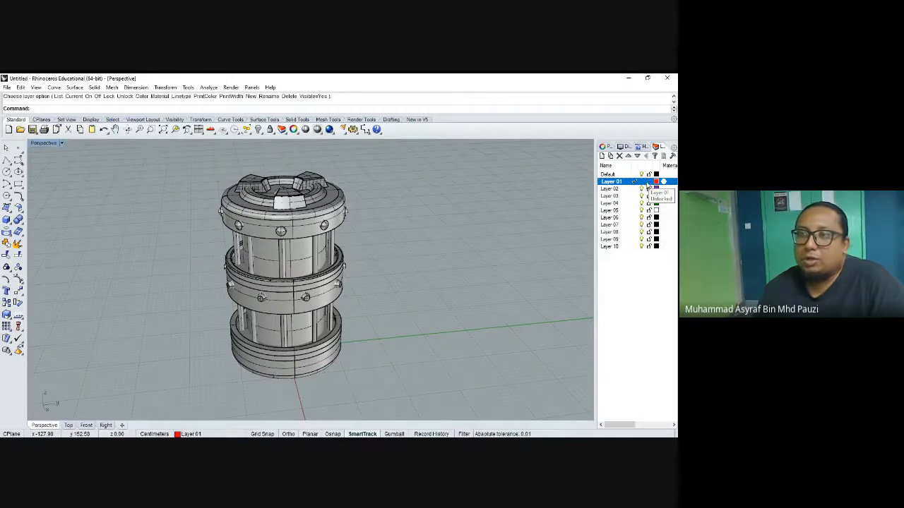
click(626, 175)
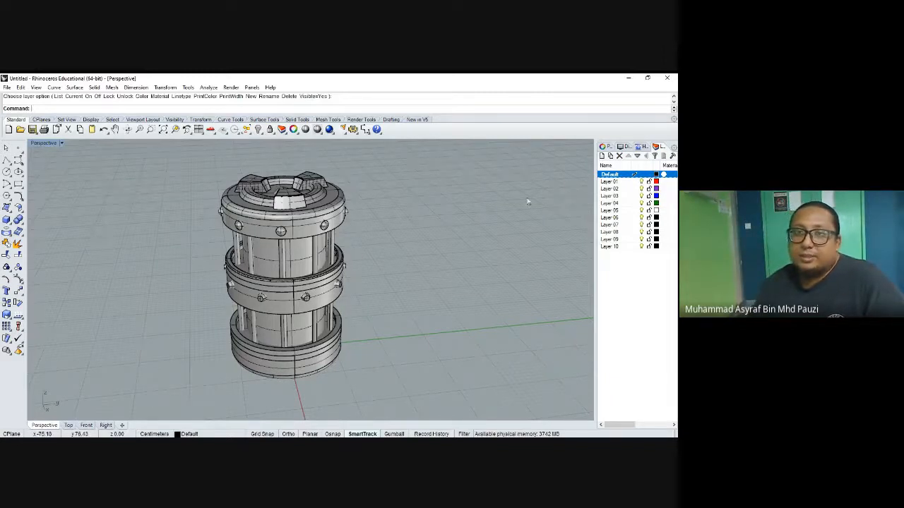
Move the circular ring on top of the barrel's lid to Layer 01 and clear the selection
right_drag(364, 211, 380, 221)
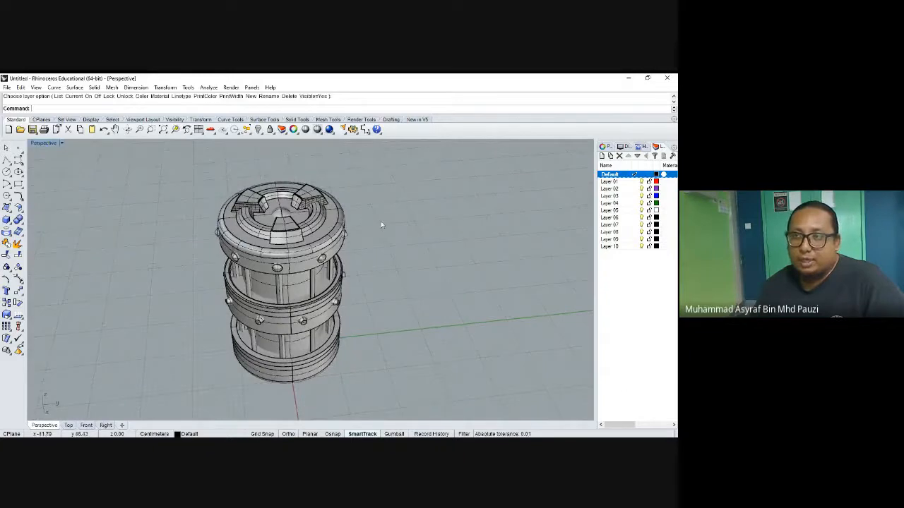
click(611, 182)
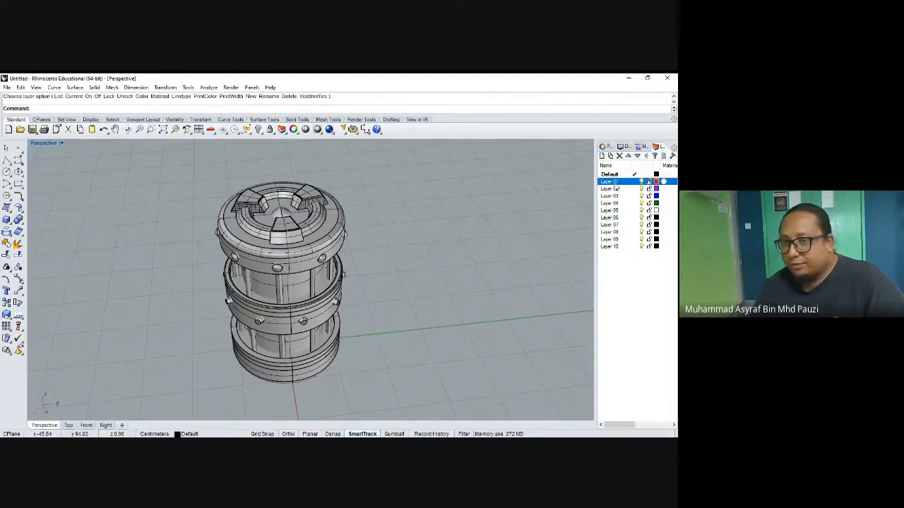
right_drag(373, 219, 348, 230)
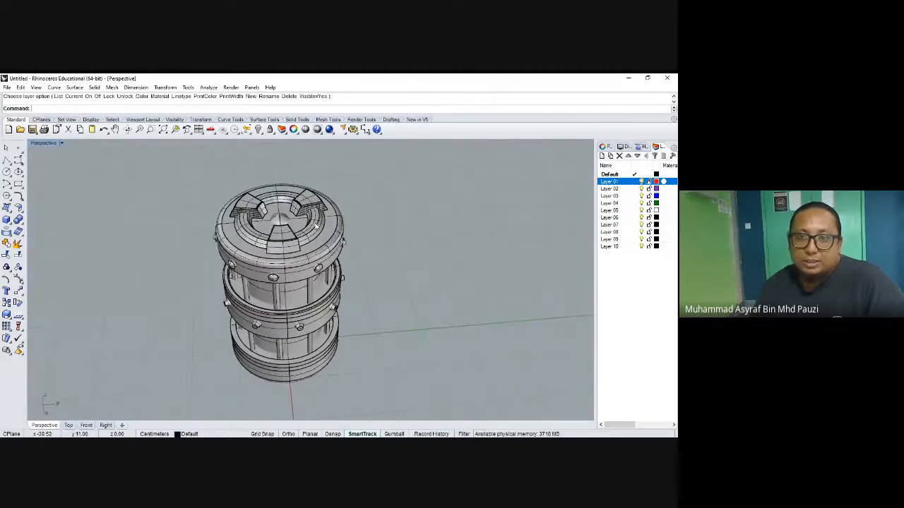
click(316, 228)
click(339, 245)
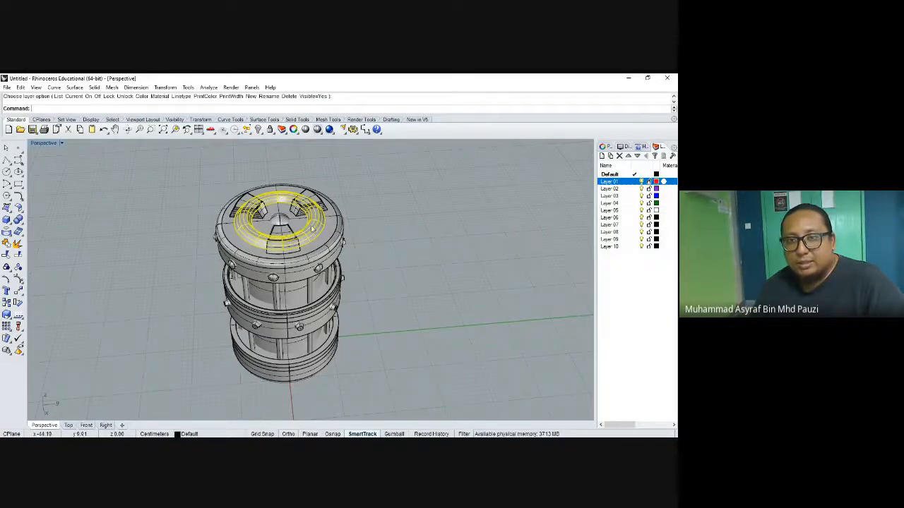
right_click(608, 185)
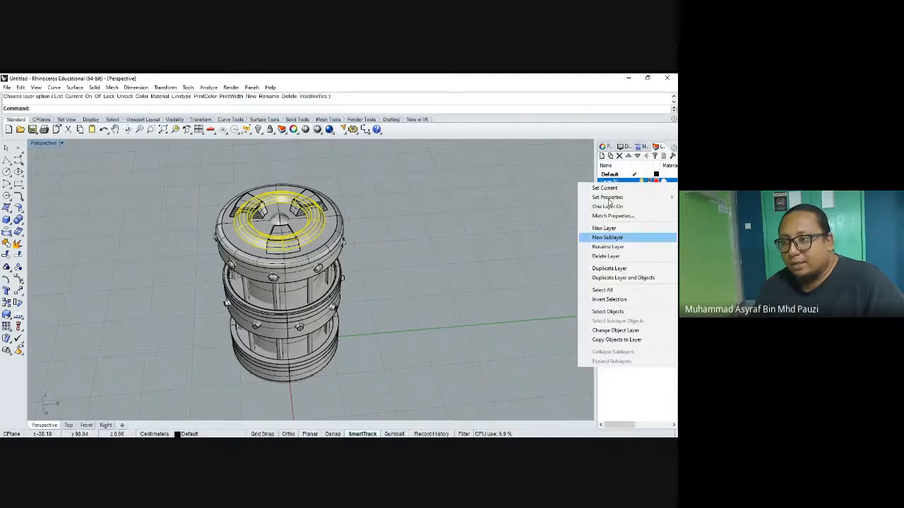
click(612, 331)
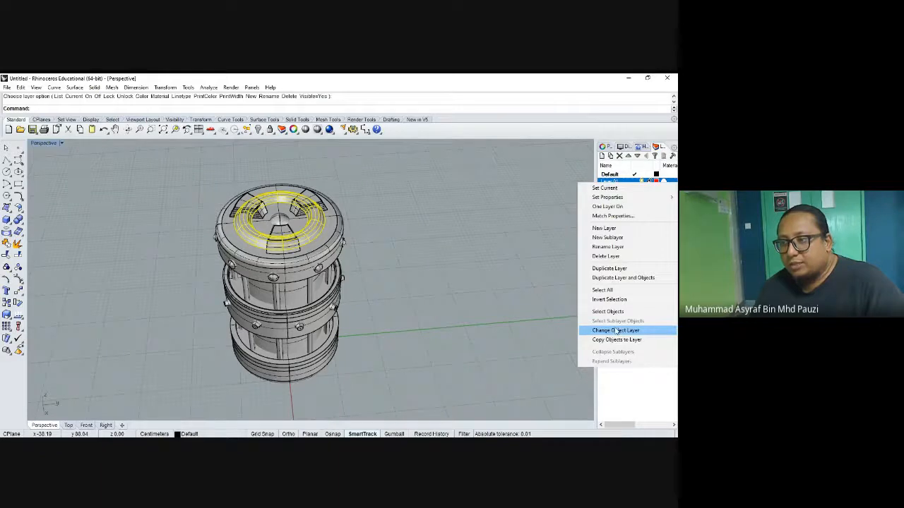
click(616, 331)
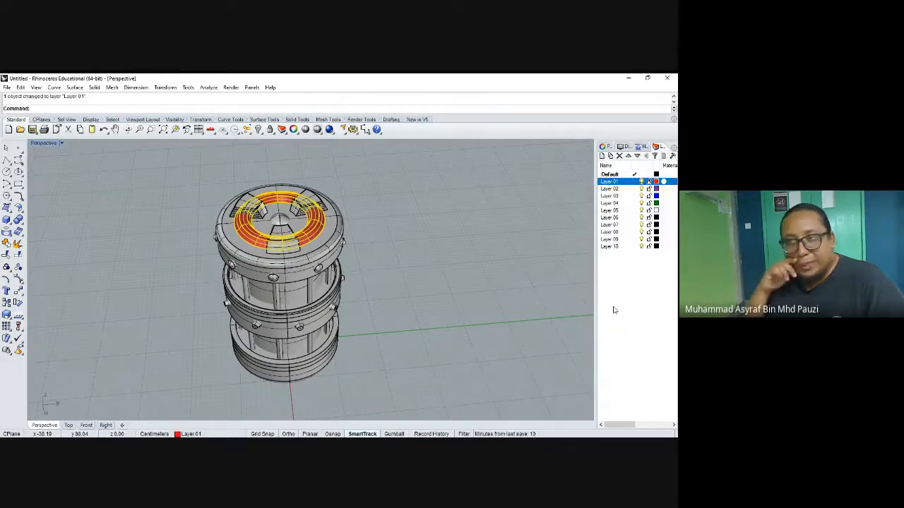
click(422, 194)
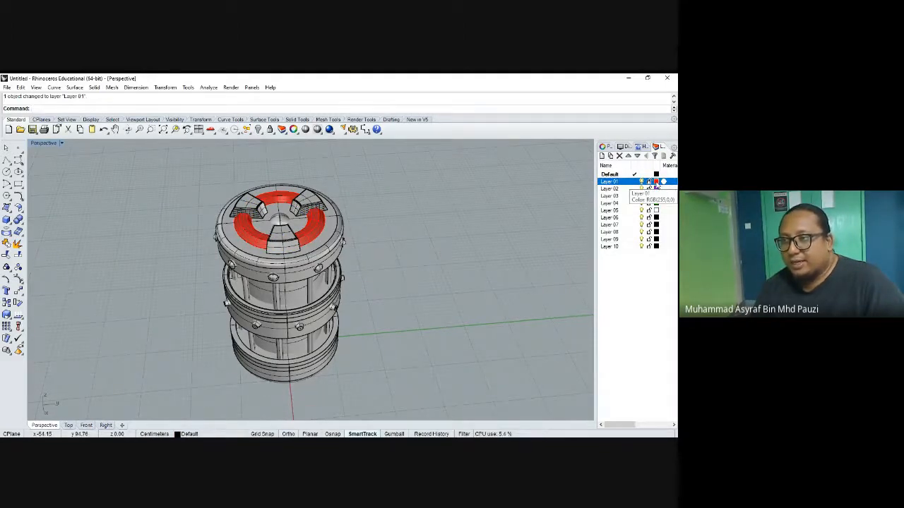
Change the display colour of Layer 01 to Yellow
click(657, 183)
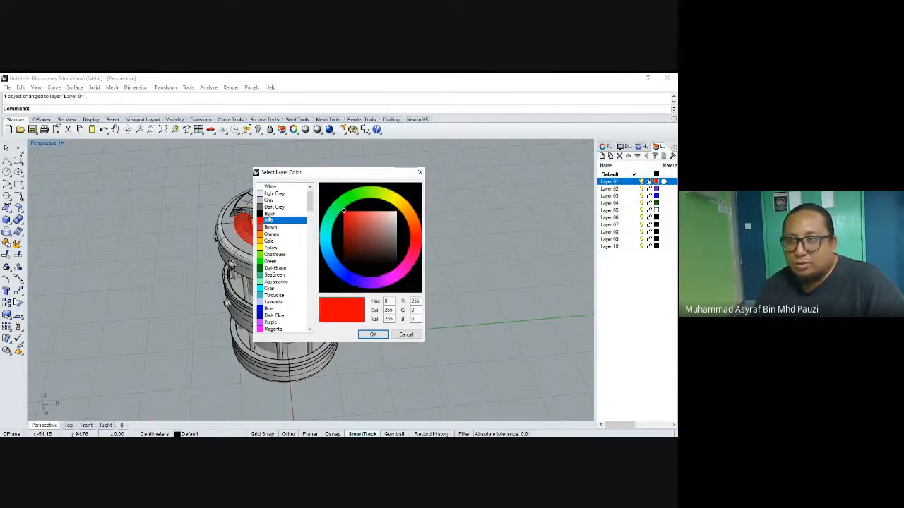
click(420, 172)
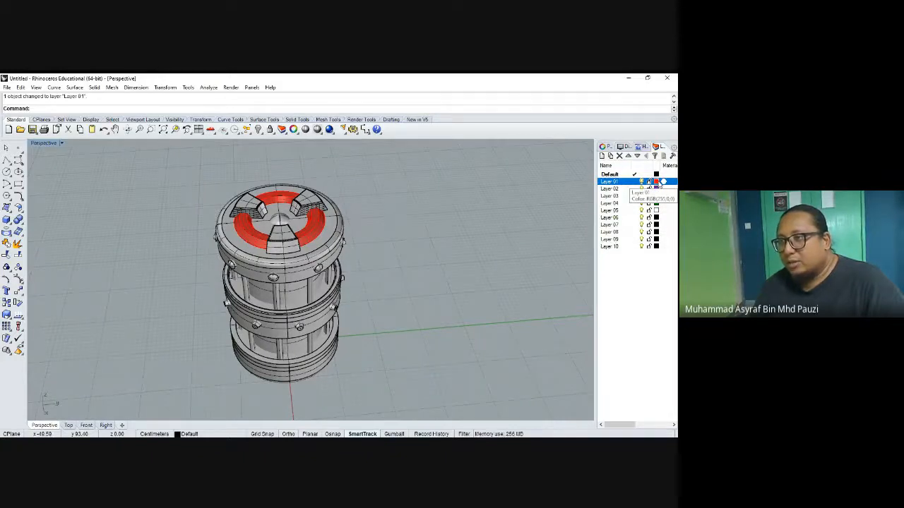
click(656, 182)
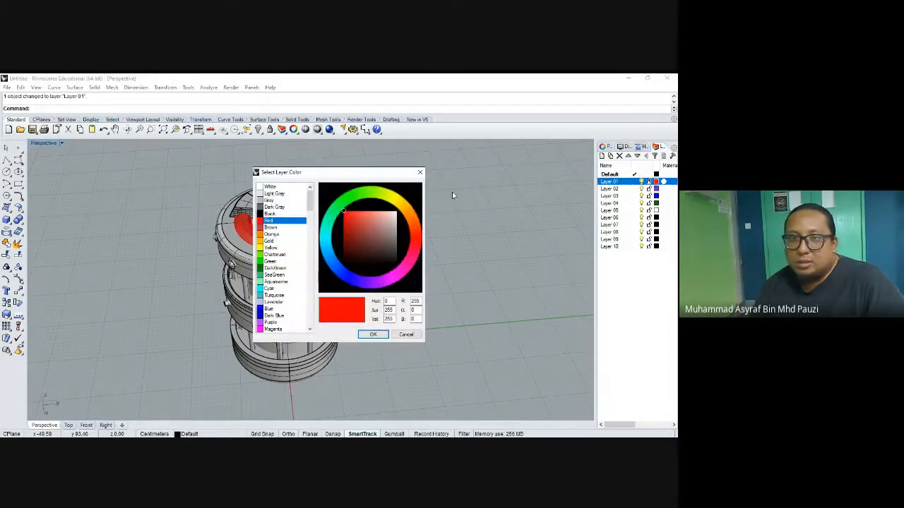
click(263, 248)
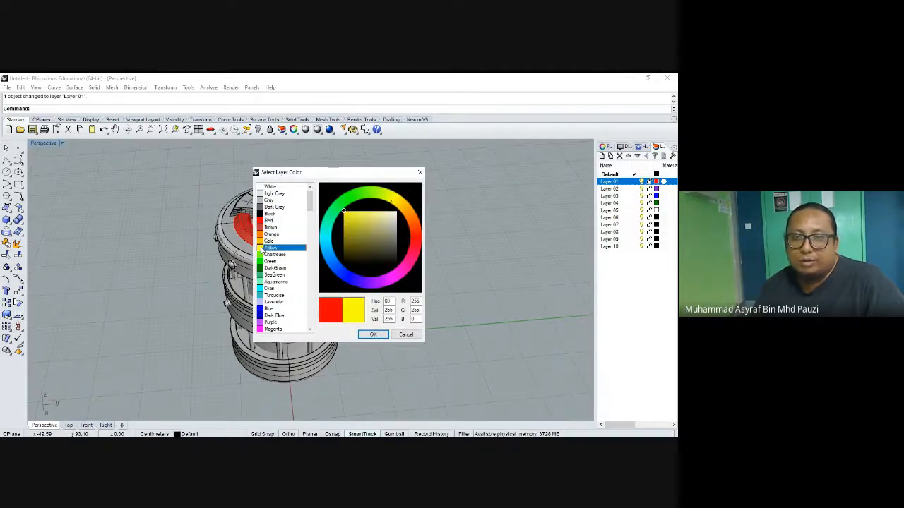
click(373, 334)
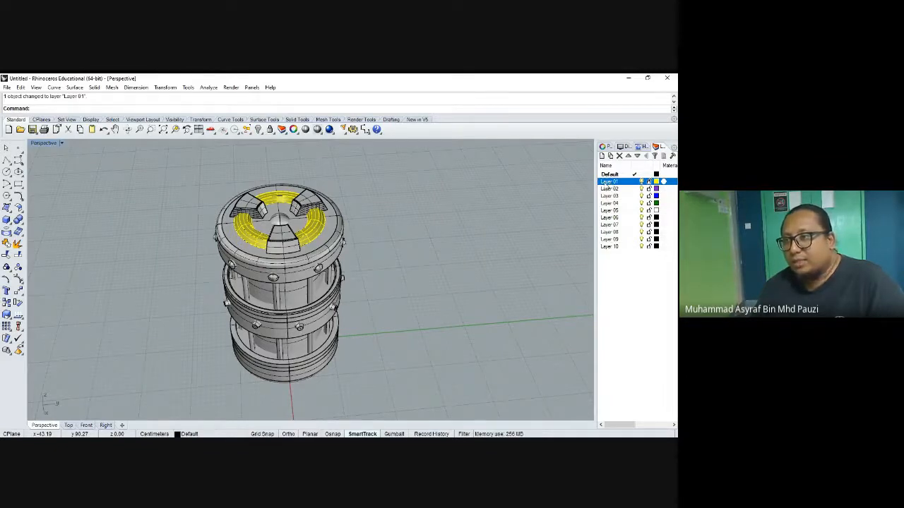
Rename Layer 01 as "Top ring"
click(609, 182)
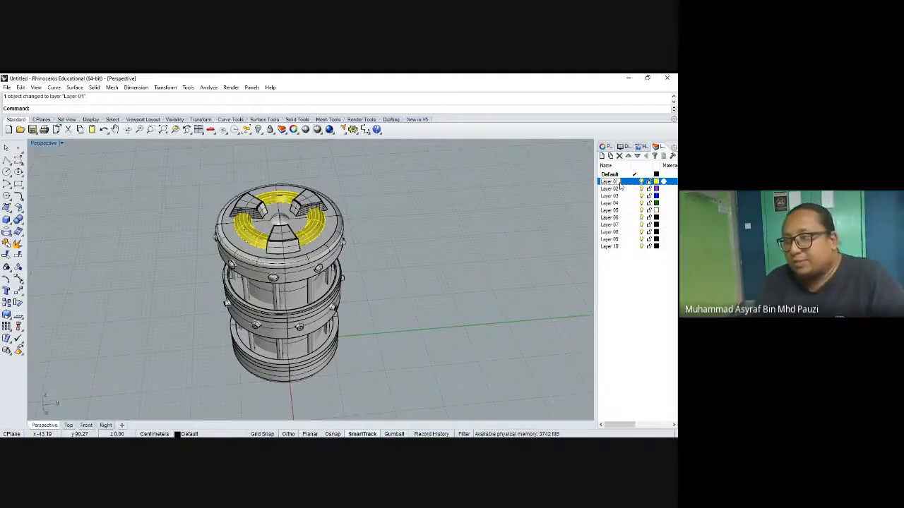
key(BackSpace)
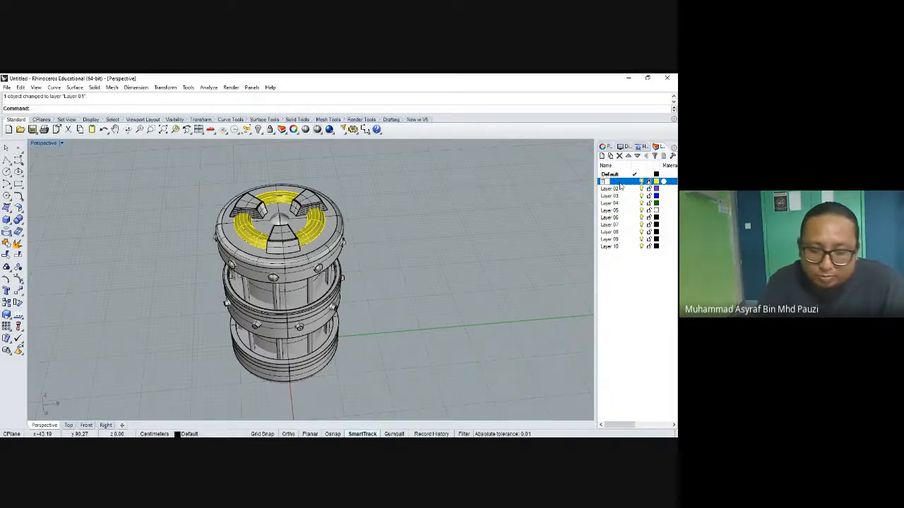
text(ring)
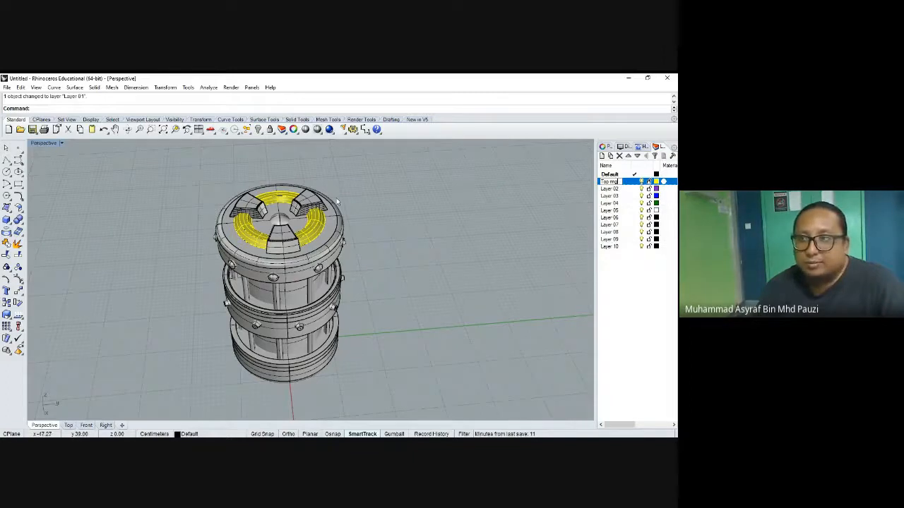
key(Return)
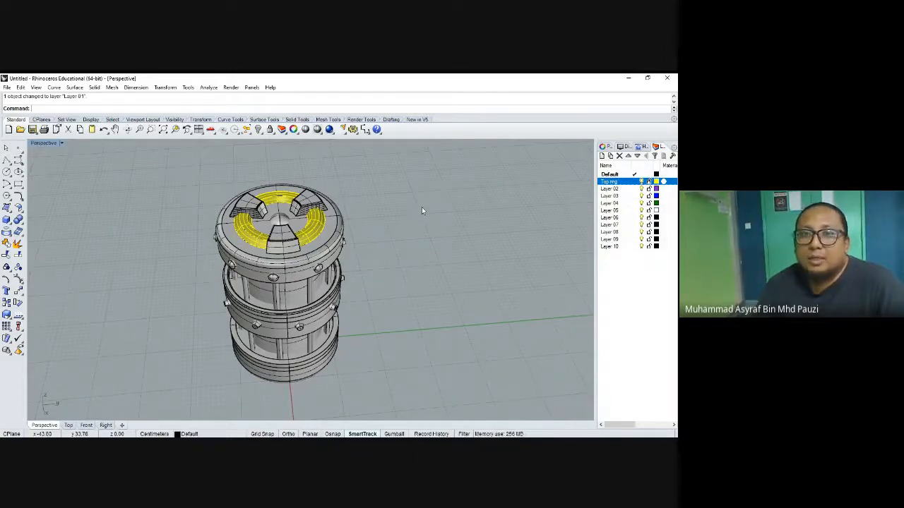
Move the three wedge-shaped pieces on top of the barrel's lid to Layer 02 and clear the selection
shift+click(312, 204)
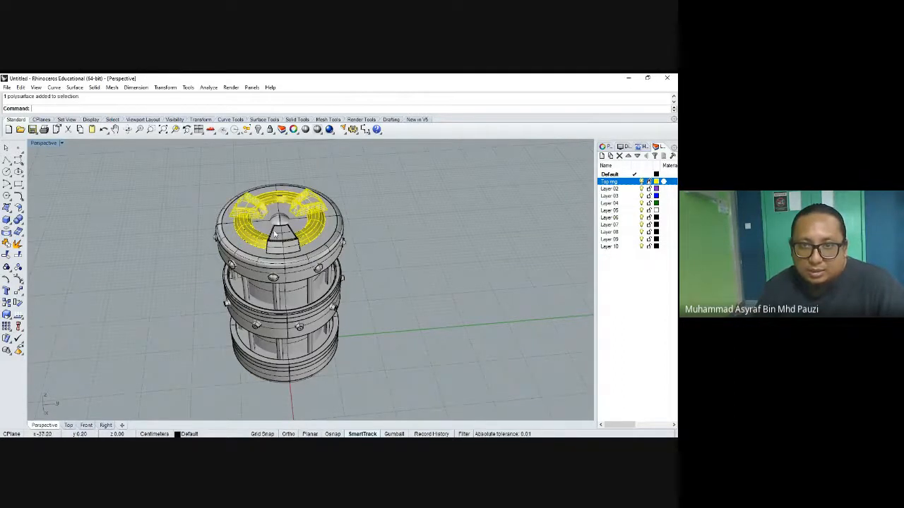
click(610, 189)
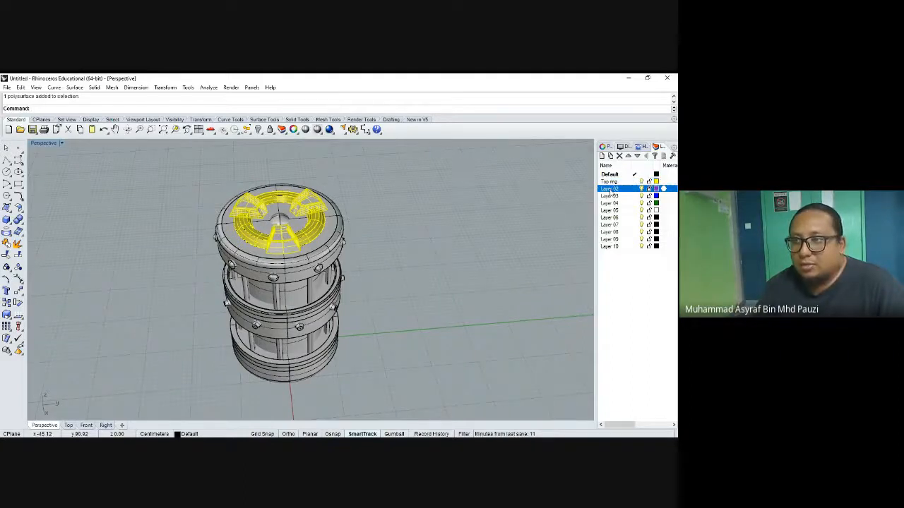
right_click(611, 194)
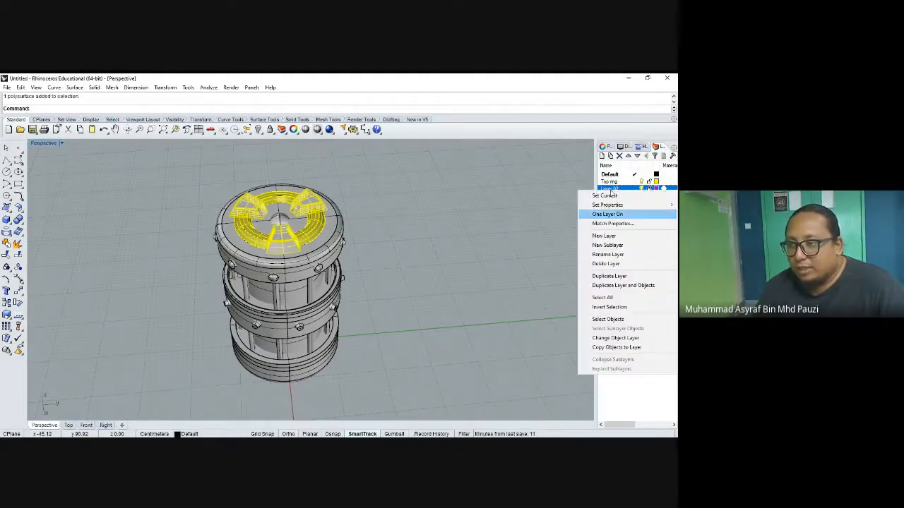
click(622, 338)
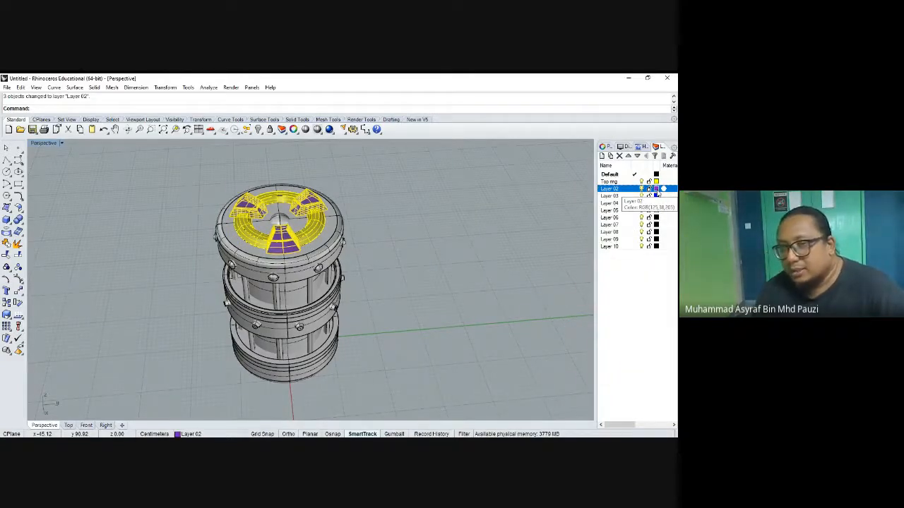
click(459, 200)
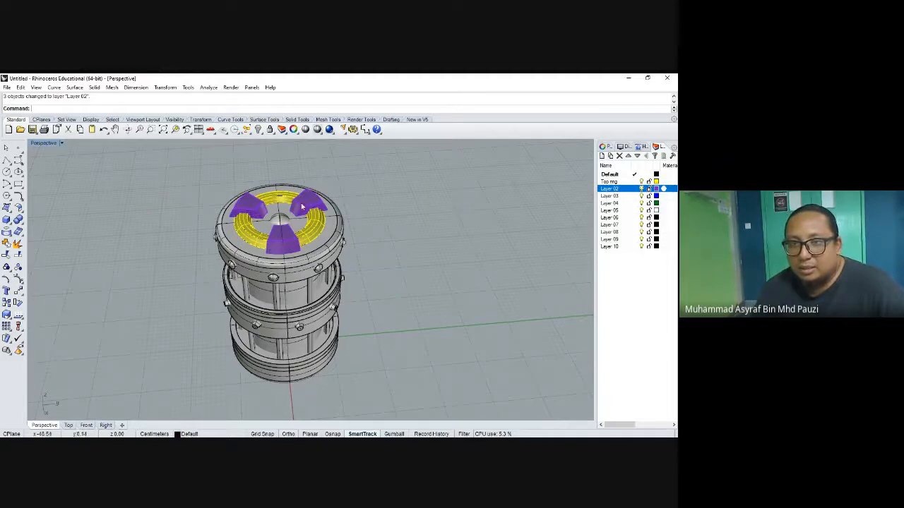
Rename Layer 02 as "top trib"
click(609, 190)
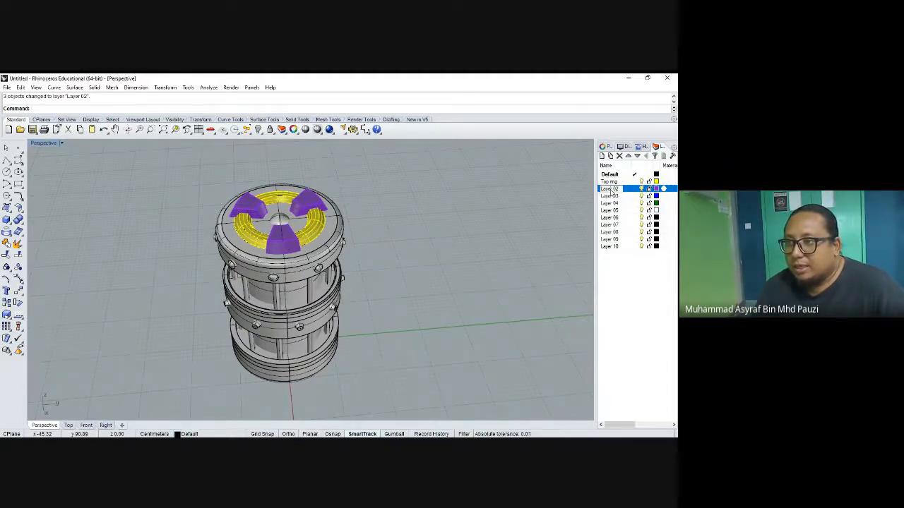
drag(618, 189, 602, 189)
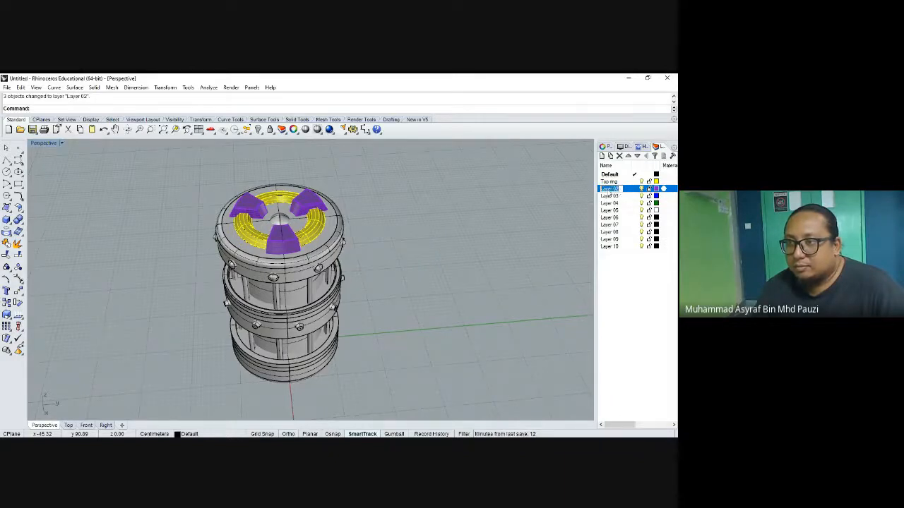
text(top p)
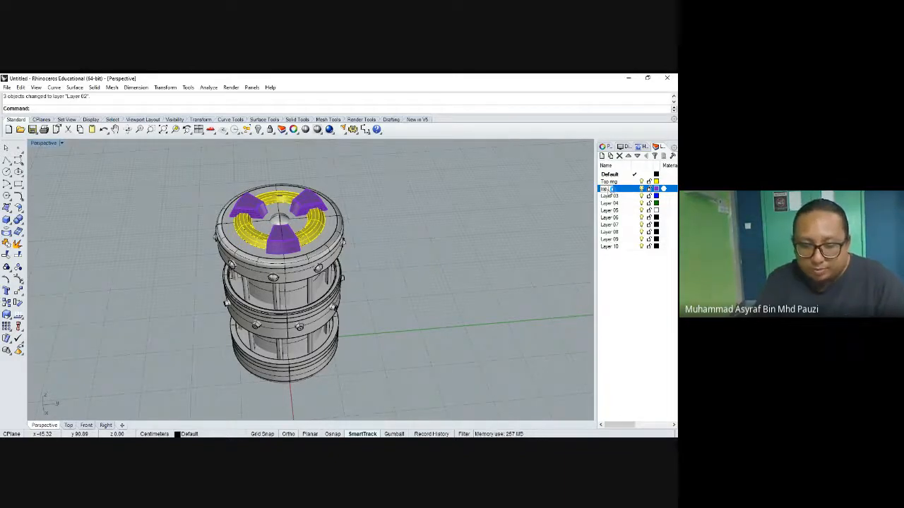
text(l)
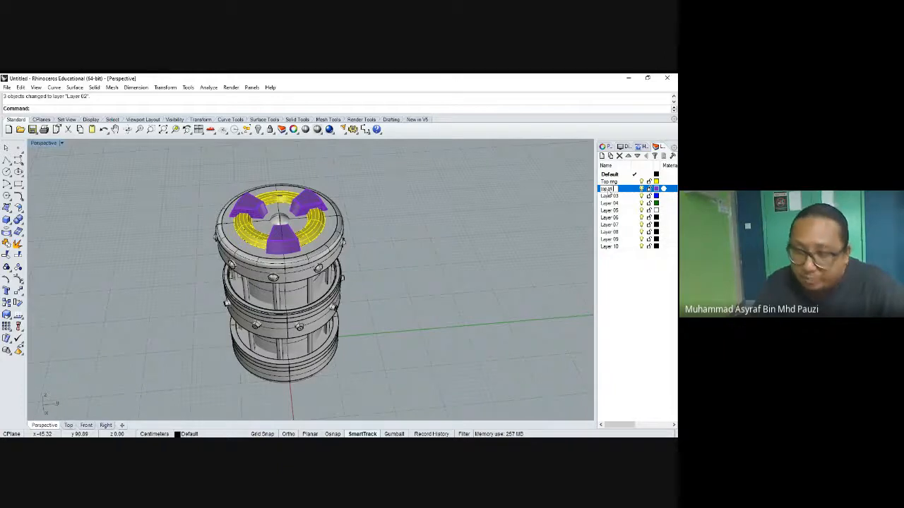
text(ate)
key(Return)
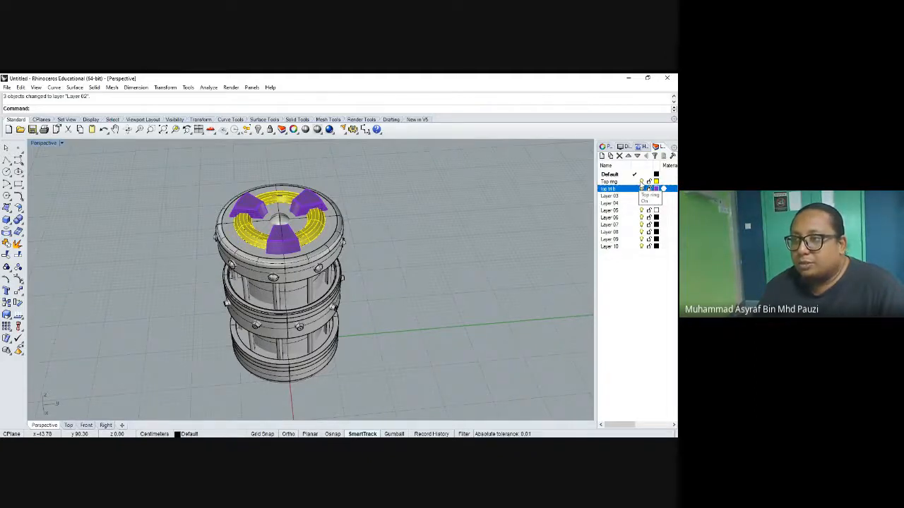
Turn off the visibility of the Top ring and top trib layers
click(642, 182)
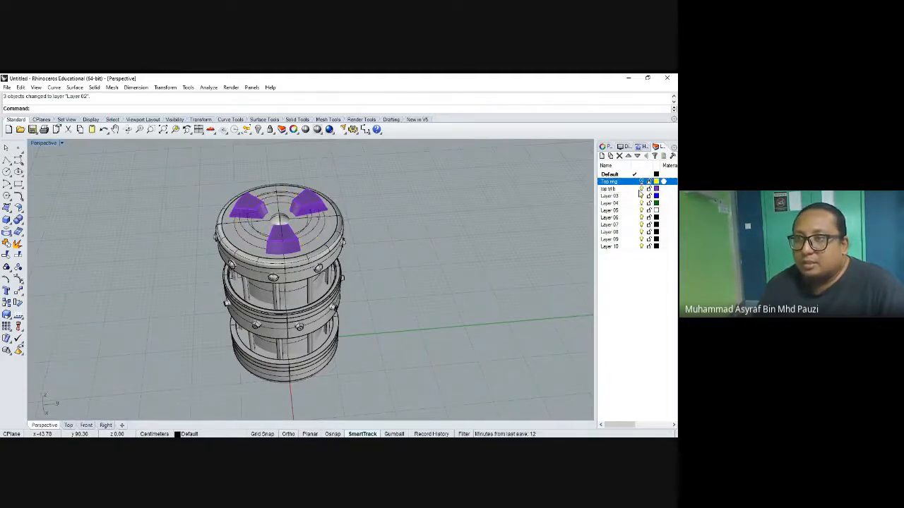
click(641, 189)
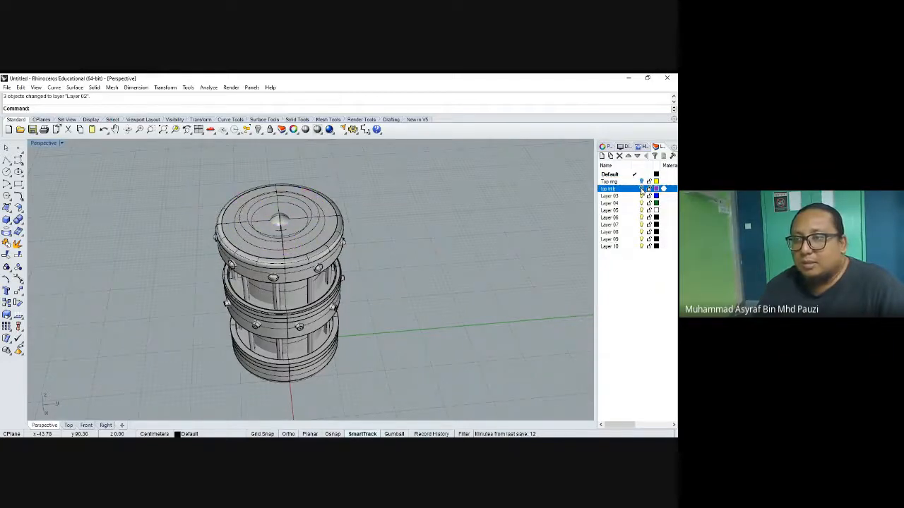
right_drag(512, 236, 409, 241)
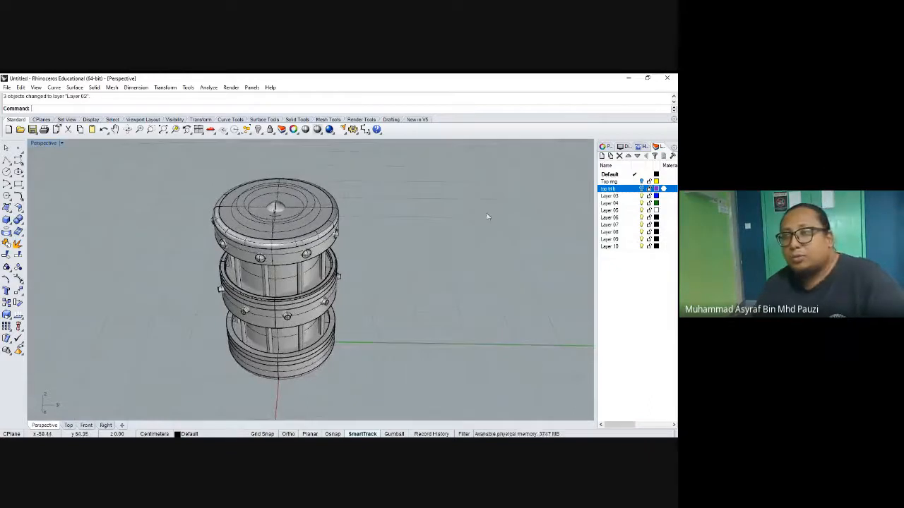
Move the small dome at the centre of the barrel's lid to Layer 03
click(276, 208)
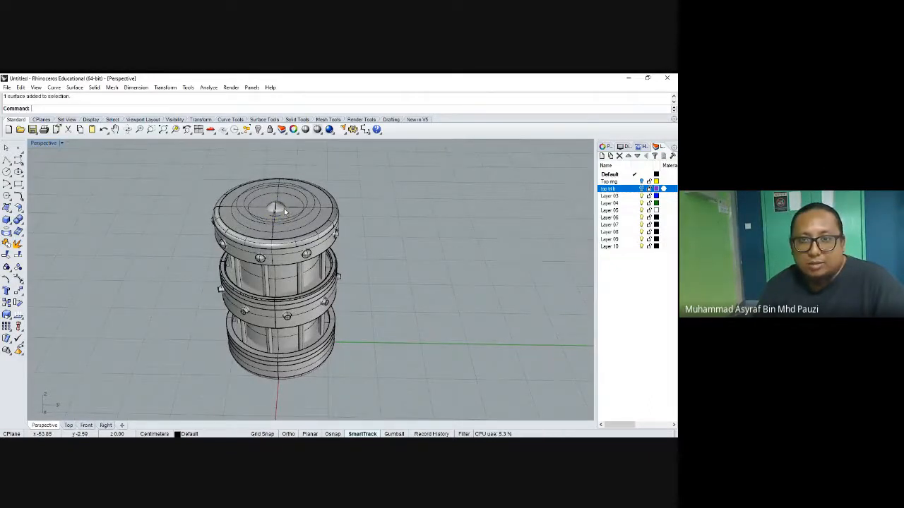
click(282, 210)
click(400, 219)
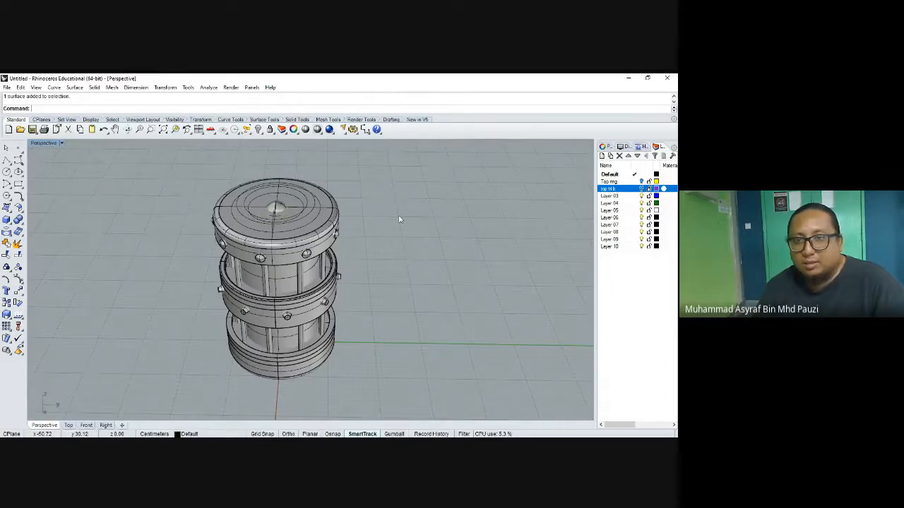
click(280, 211)
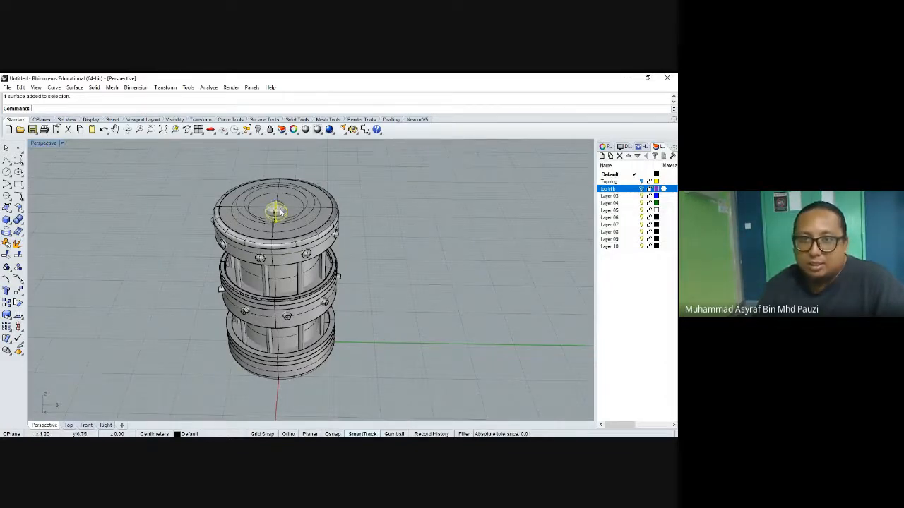
click(609, 196)
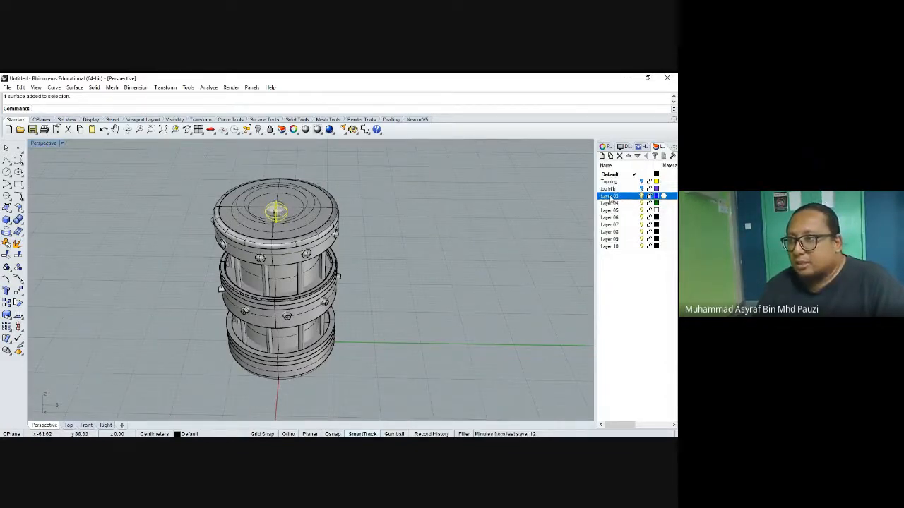
right_click(610, 197)
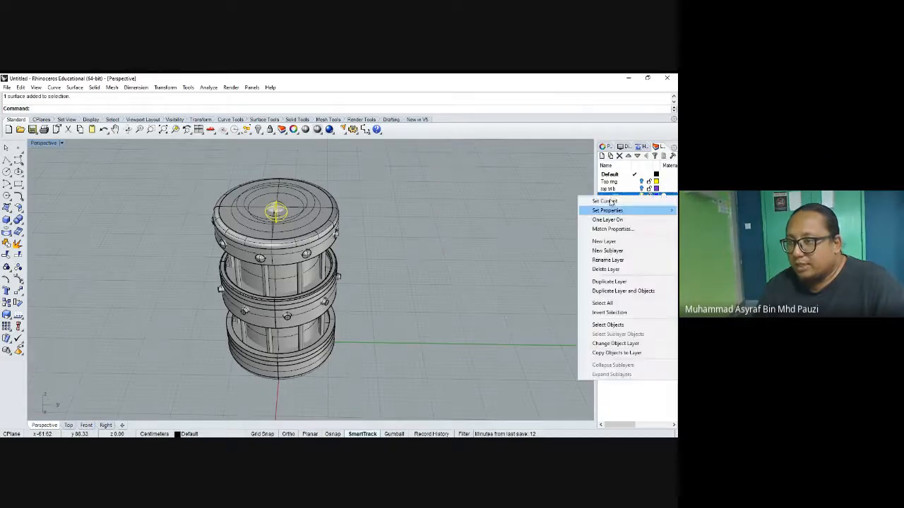
click(616, 346)
Rename Layer 03 as "top button" and turn off its visibility
click(615, 201)
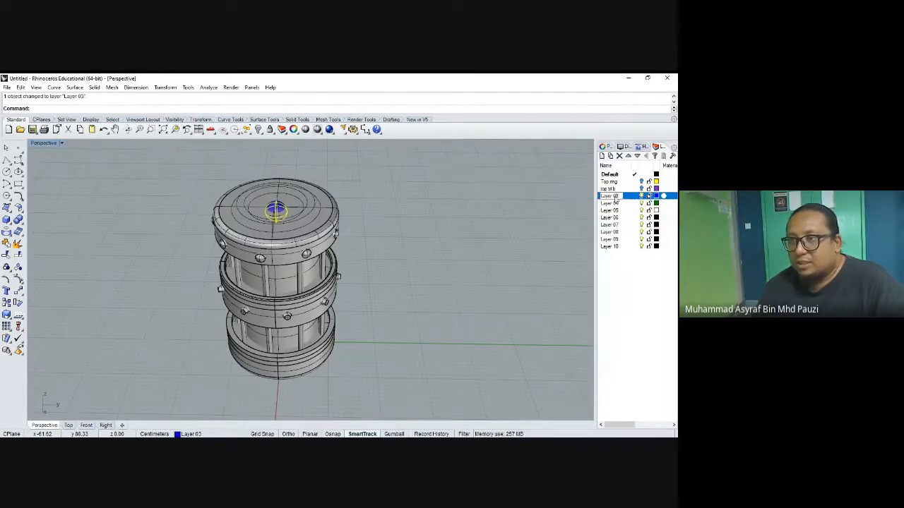
key(BackSpace)
text(top button)
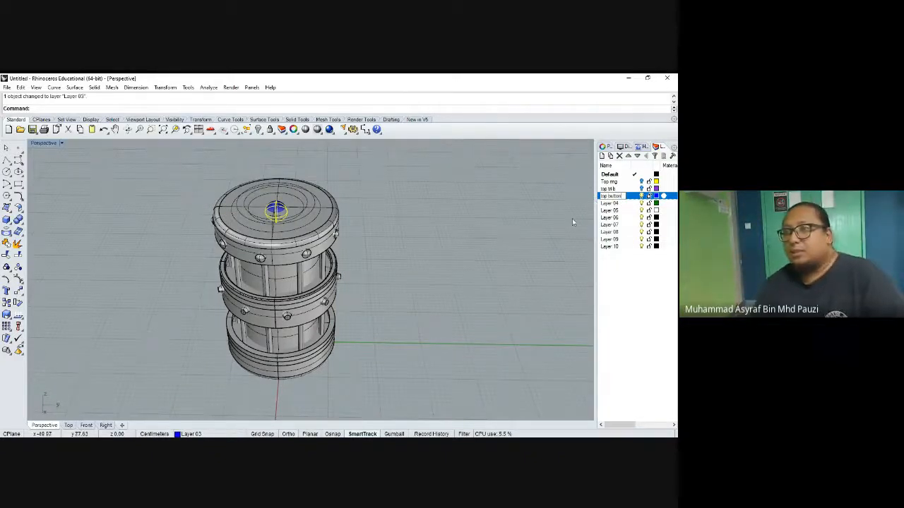
click(571, 219)
click(641, 196)
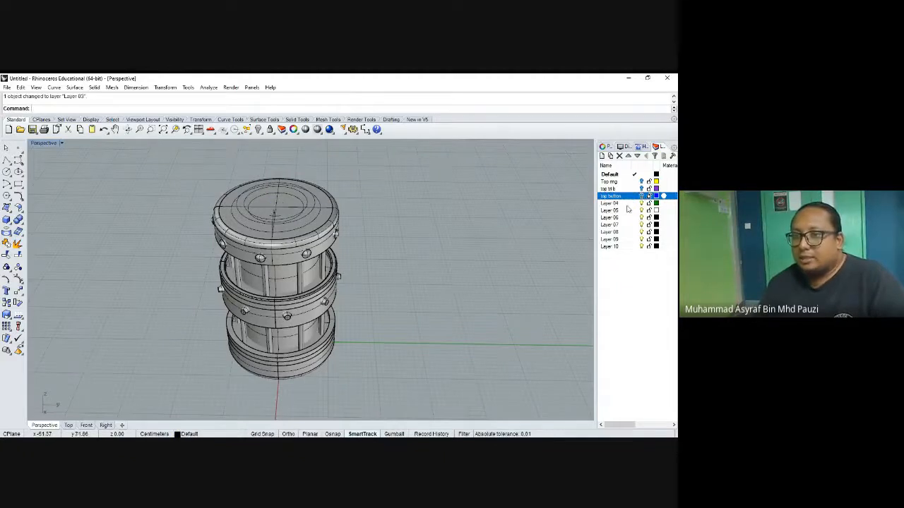
click(322, 229)
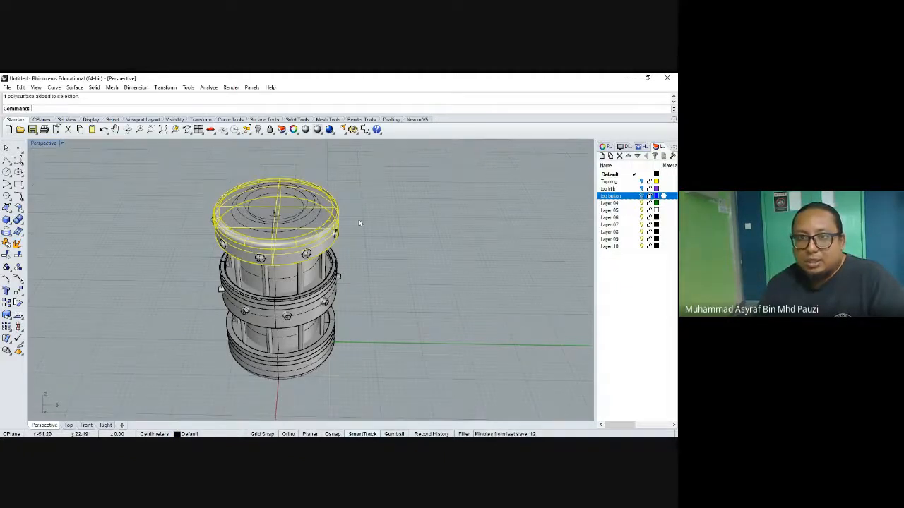
mouse_move(375, 214)
right_down()
mouse_move(375, 156)
mouse_move(374, 208)
right_up()
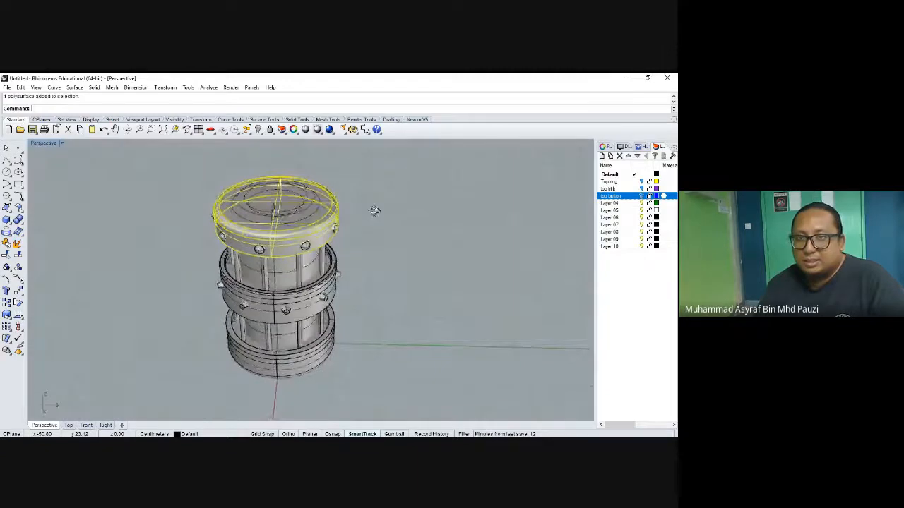
click(610, 203)
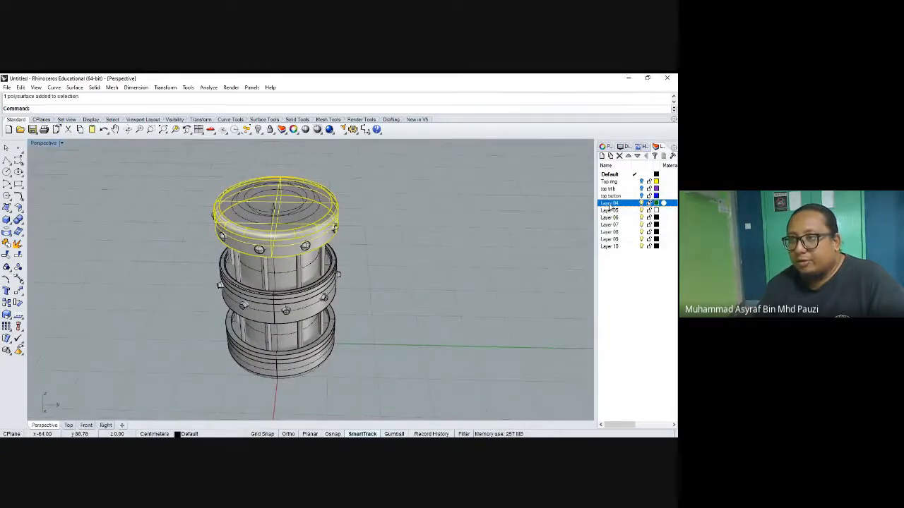
right_click(610, 206)
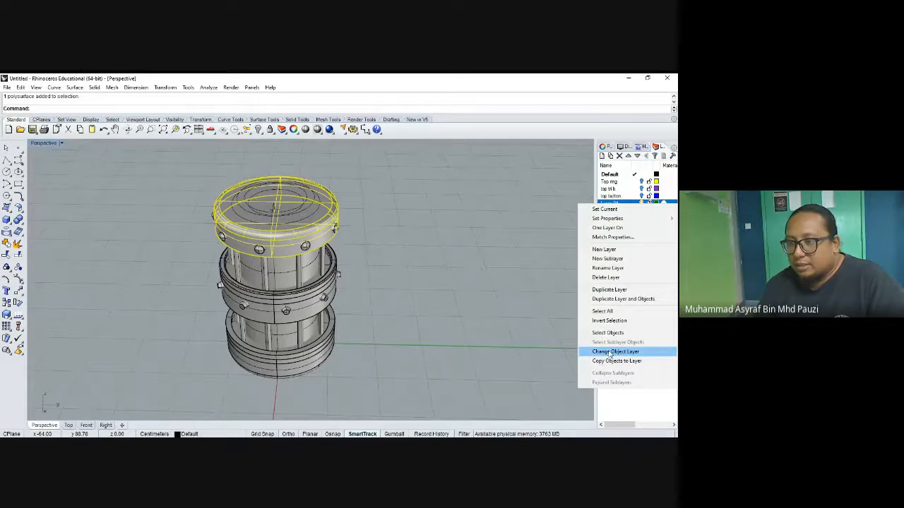
click(562, 207)
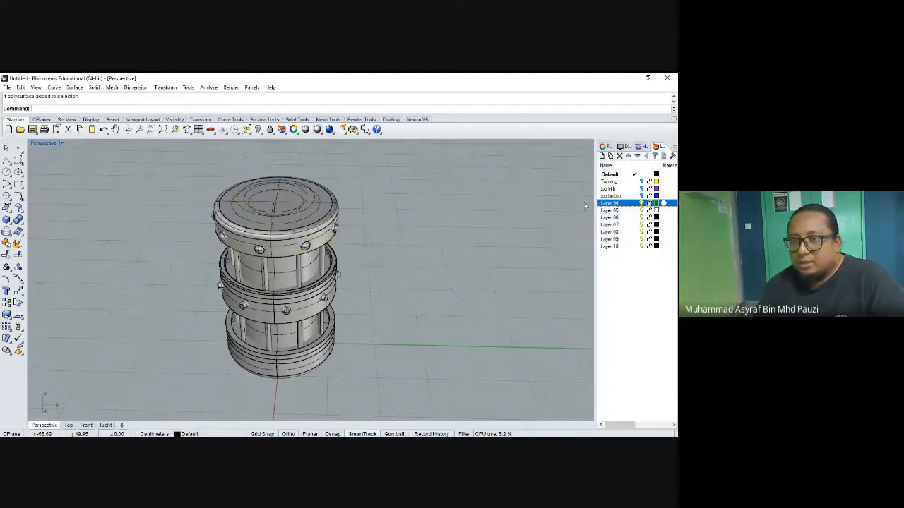
Make Layer 04 the current layer and move the barrel's lid to it
click(331, 218)
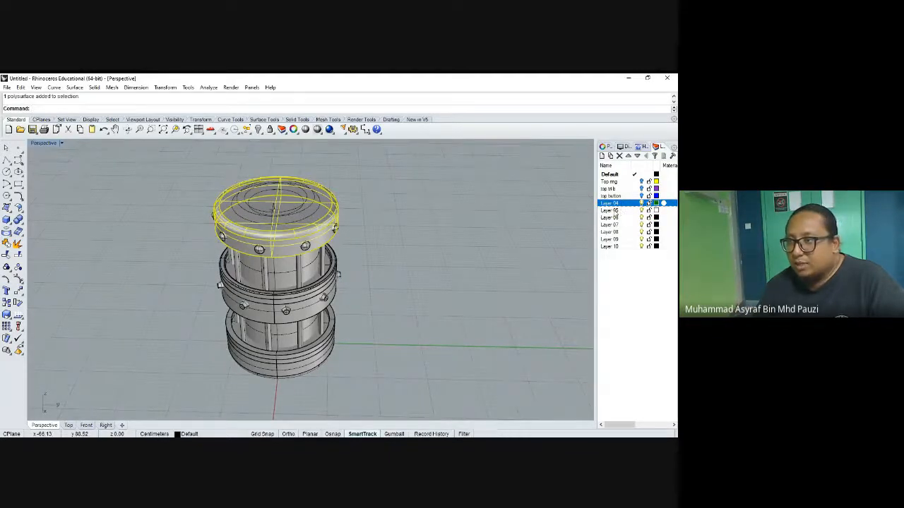
click(610, 205)
click(634, 204)
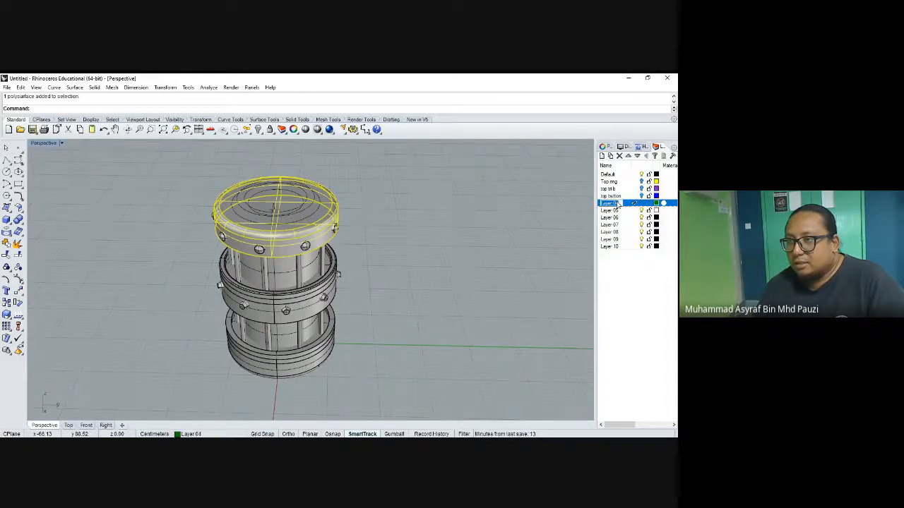
right_click(619, 205)
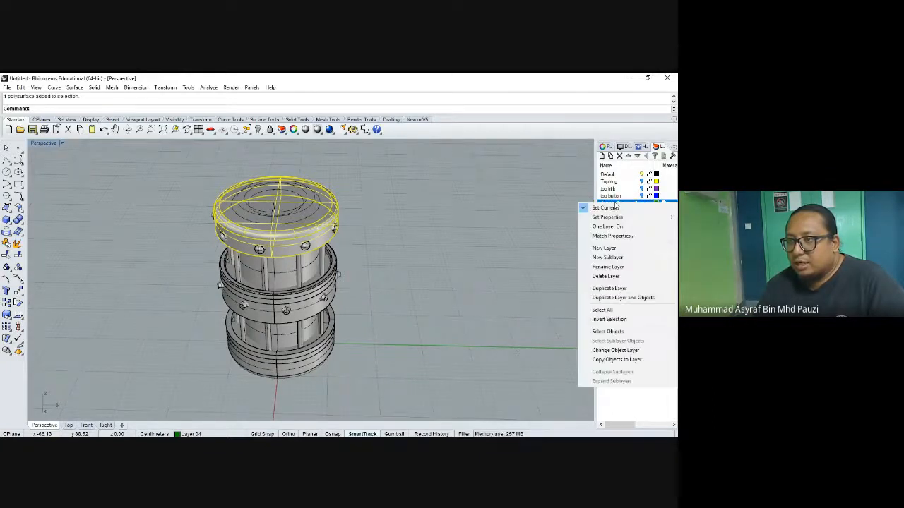
click(607, 353)
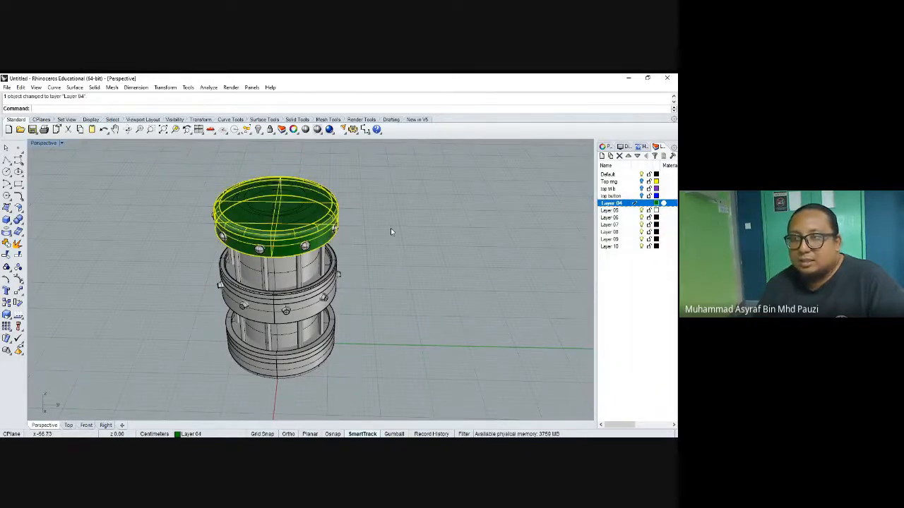
Rename Layer 04 as "top cover" and deselect the barrel's lid
click(614, 204)
drag(619, 205, 601, 205)
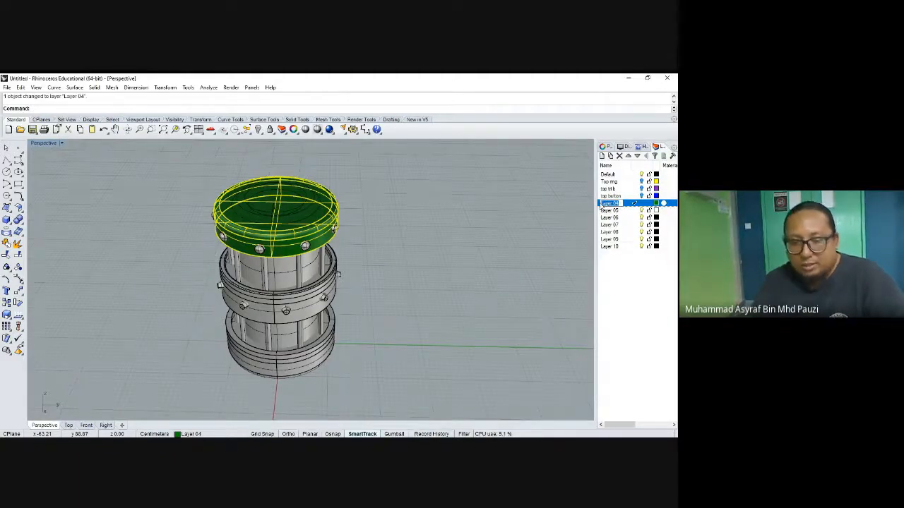
text(top )
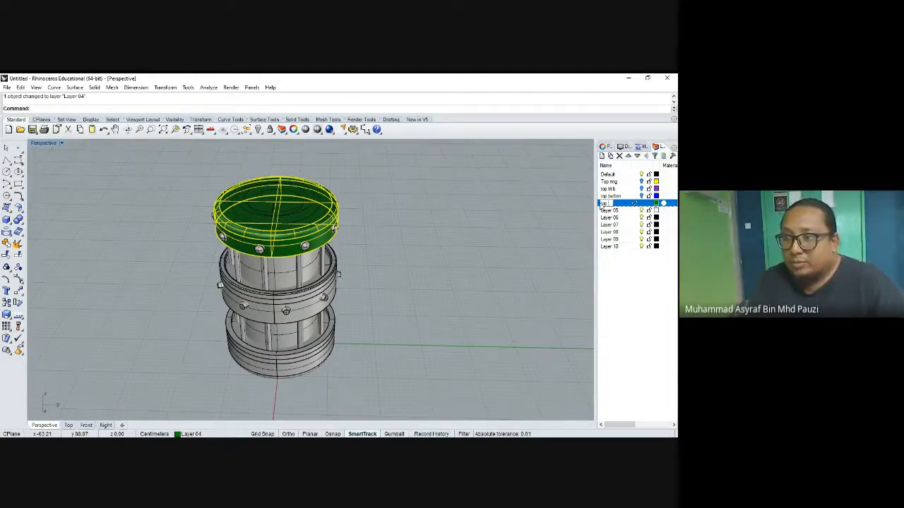
text(co)
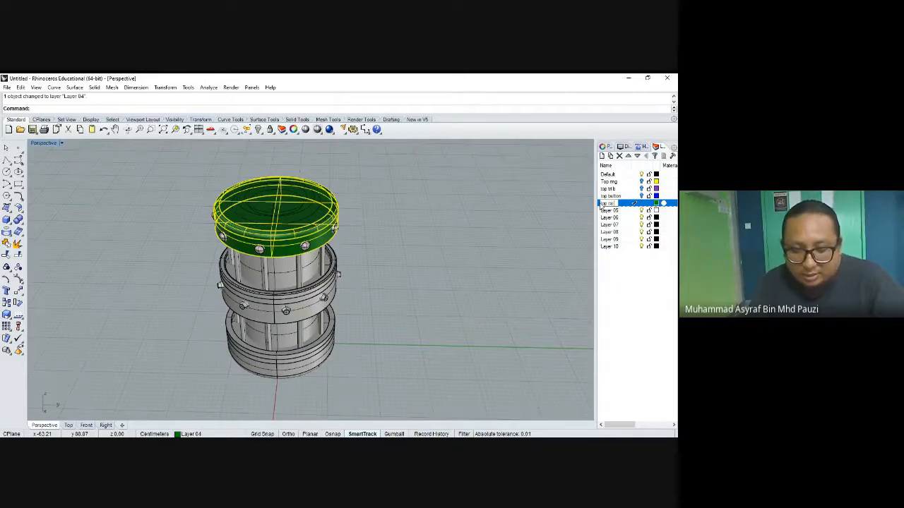
text(ver)
key(Return)
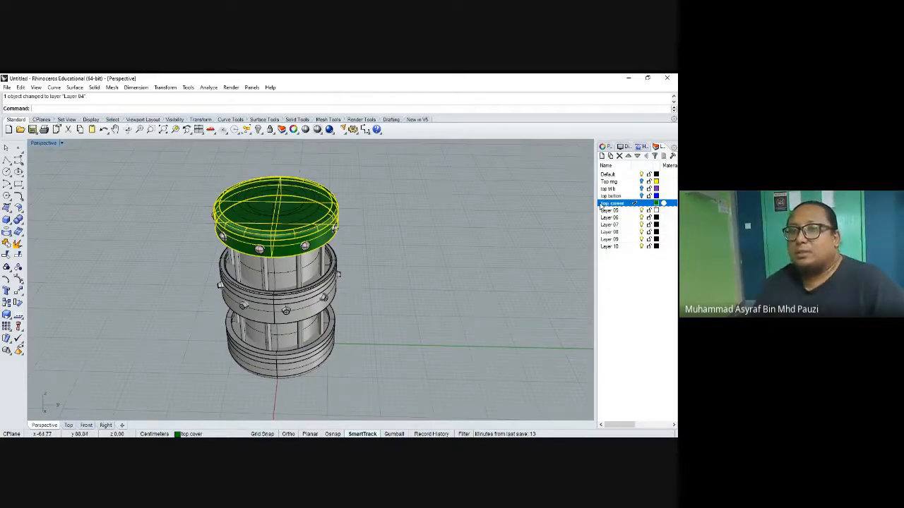
click(472, 214)
Make Layer 05 the current layer and turn off the visibility of the top cover layer
right_drag(466, 216, 442, 202)
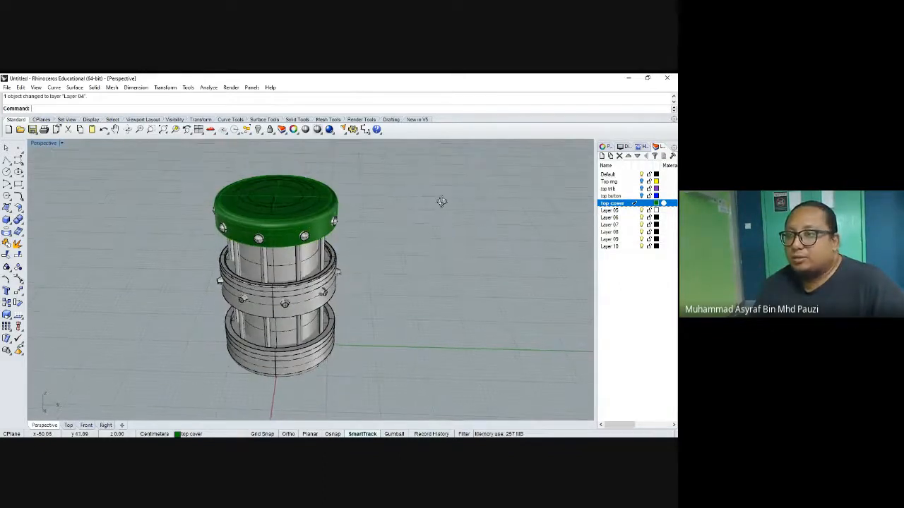
click(625, 211)
click(629, 212)
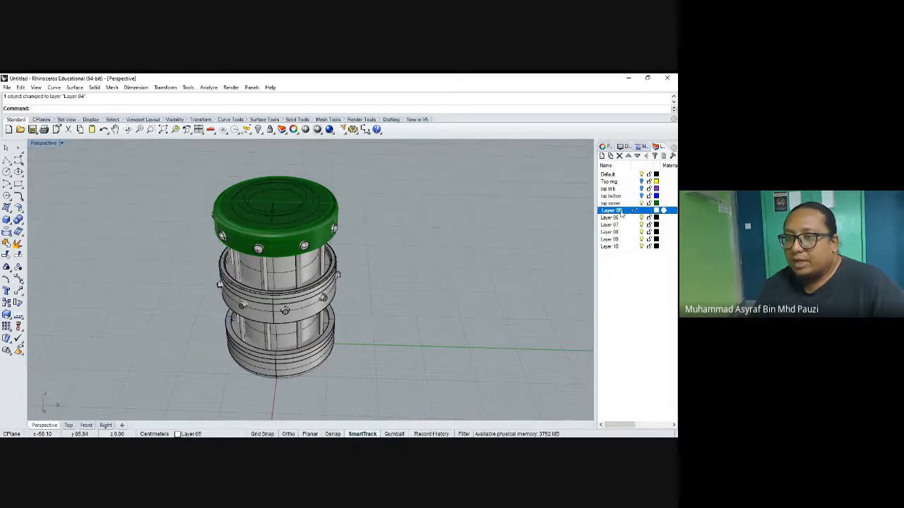
click(641, 203)
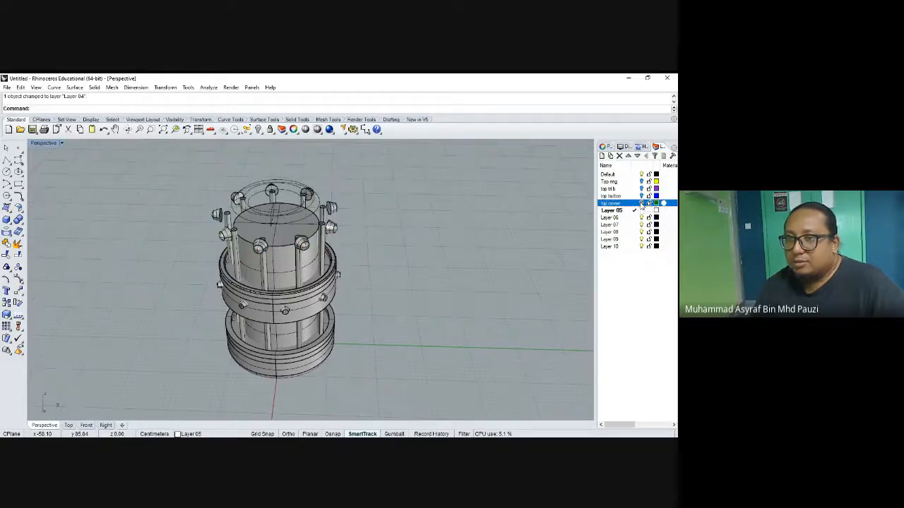
Move the upper and lower cylinders of the barrel's body to Layer 05
right_drag(558, 214, 298, 245)
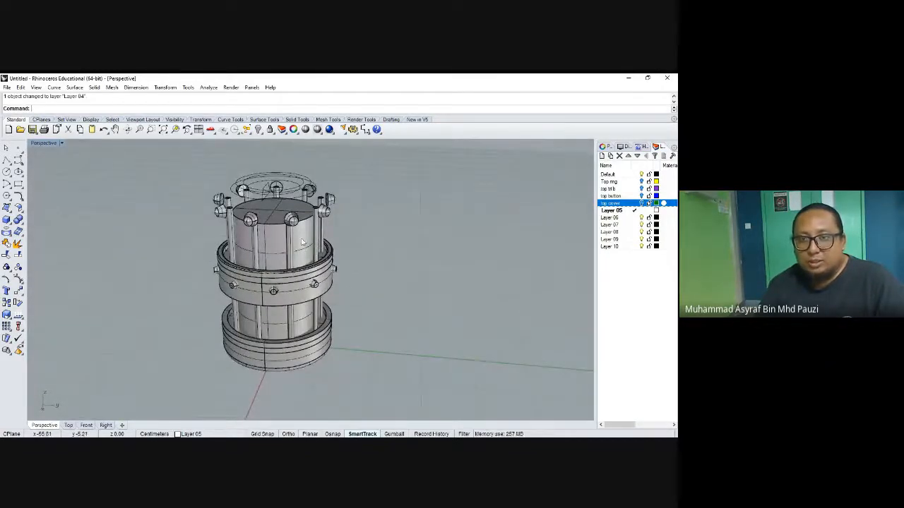
click(301, 245)
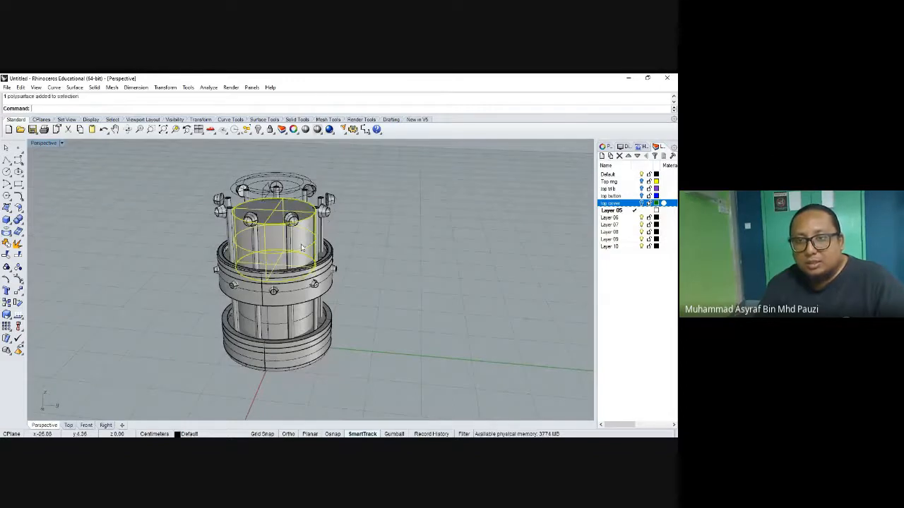
shift+click(308, 317)
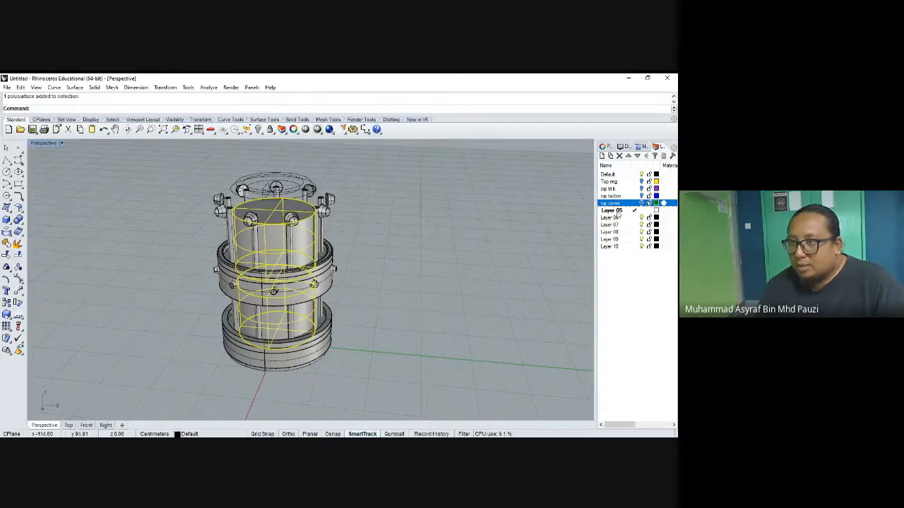
click(615, 213)
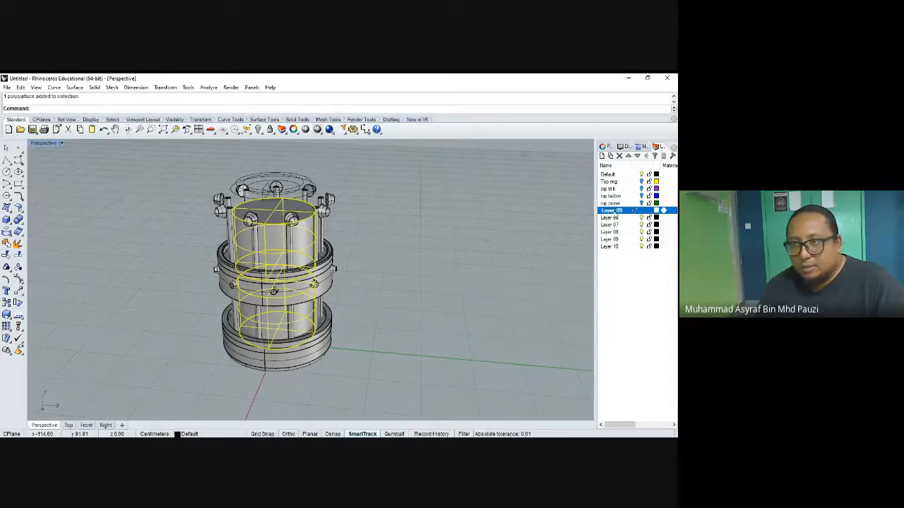
right_click(614, 214)
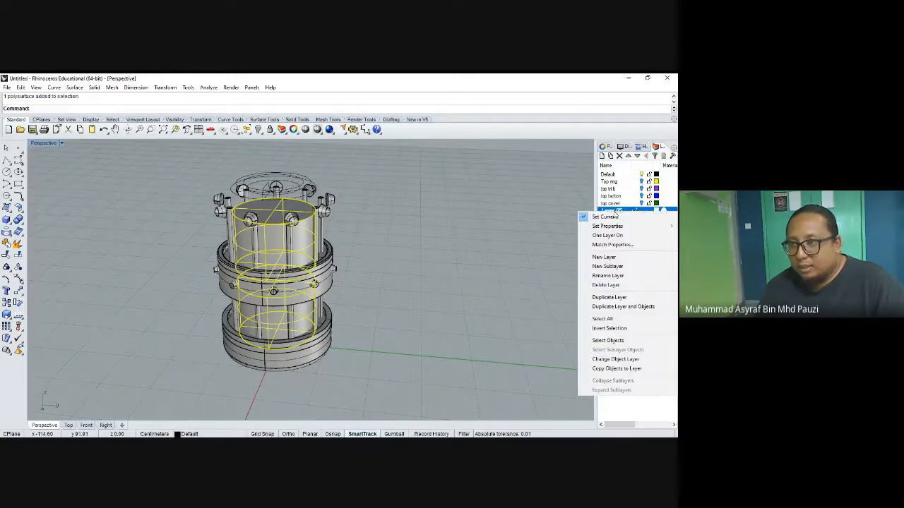
click(608, 359)
Rename Layer 05 as "body"
click(615, 212)
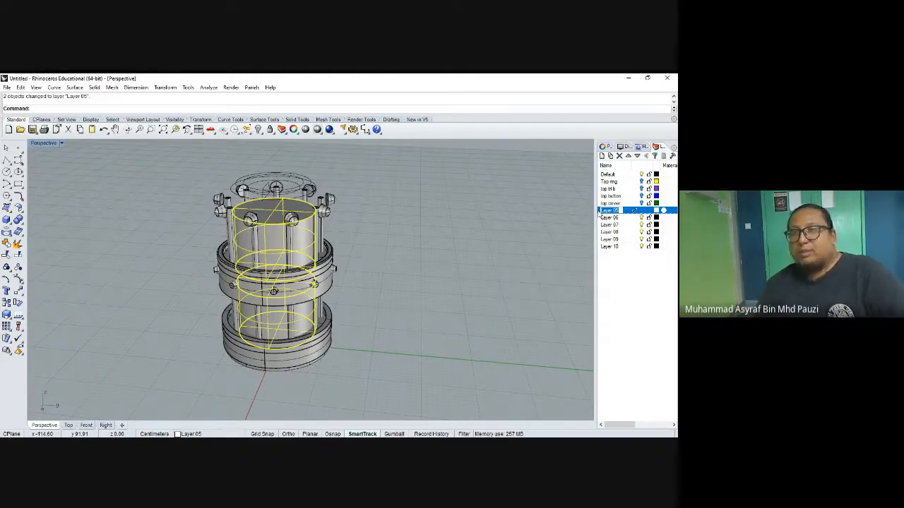
text(body)
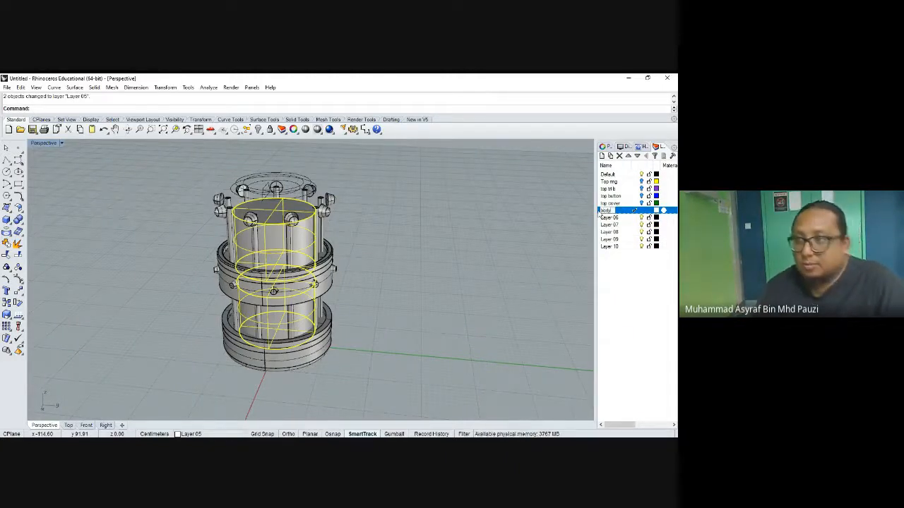
key(Return)
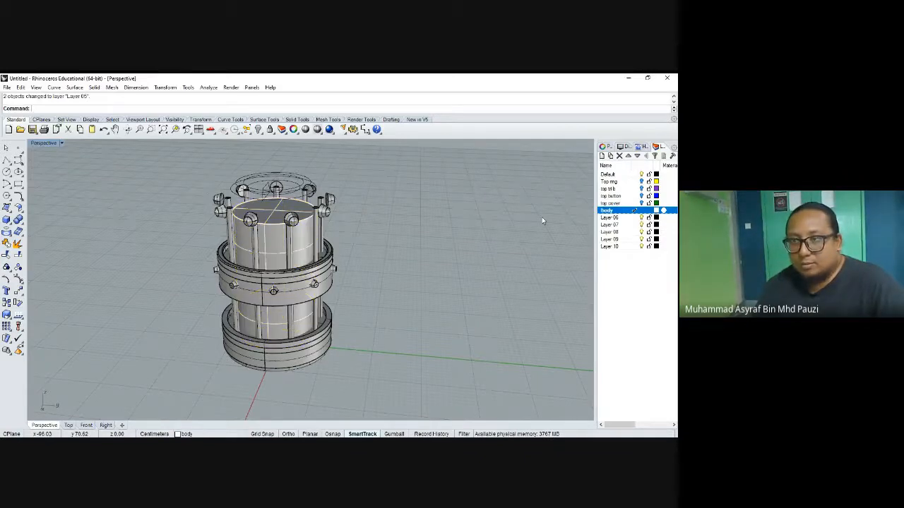
Make Layer 06 the current layer and turn off the visibility of the body layer
click(623, 219)
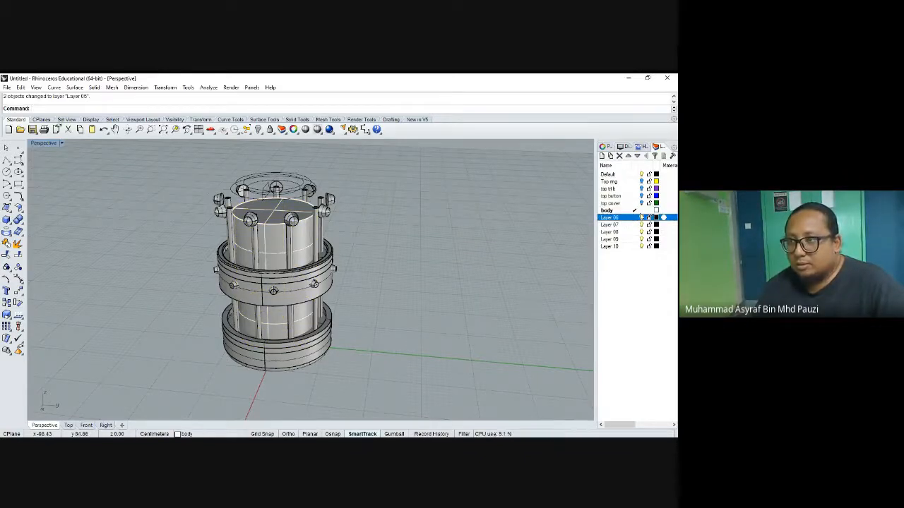
click(637, 218)
click(642, 210)
Move all the vertical rods around the barrel to Layer 06
right_drag(490, 247, 400, 262)
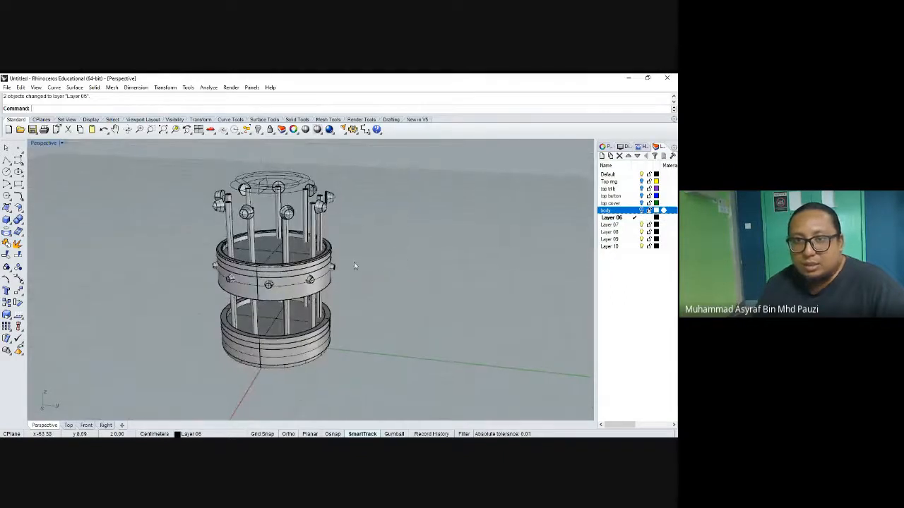
right_drag(340, 250, 353, 227)
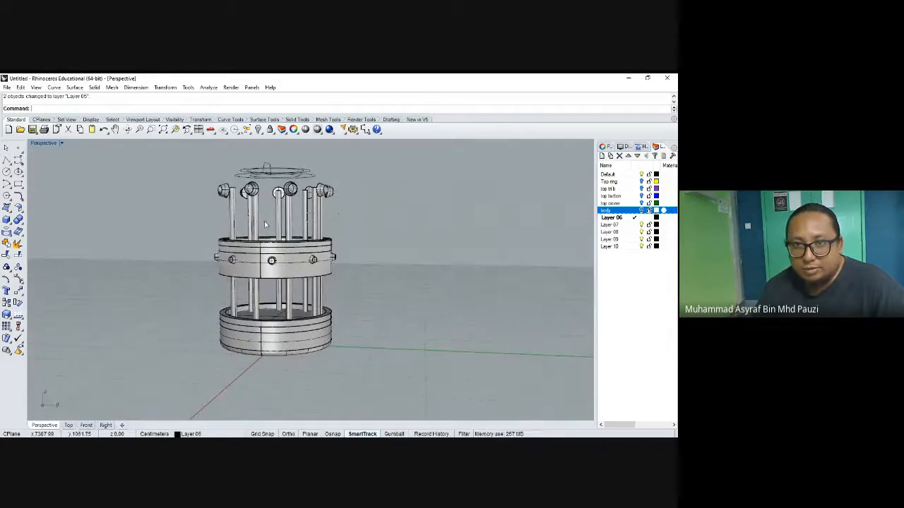
drag(218, 223, 218, 222)
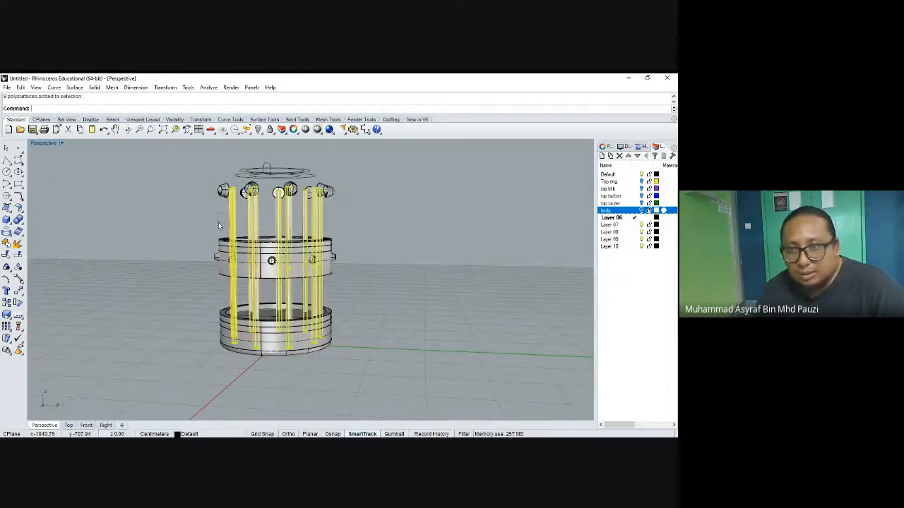
click(618, 219)
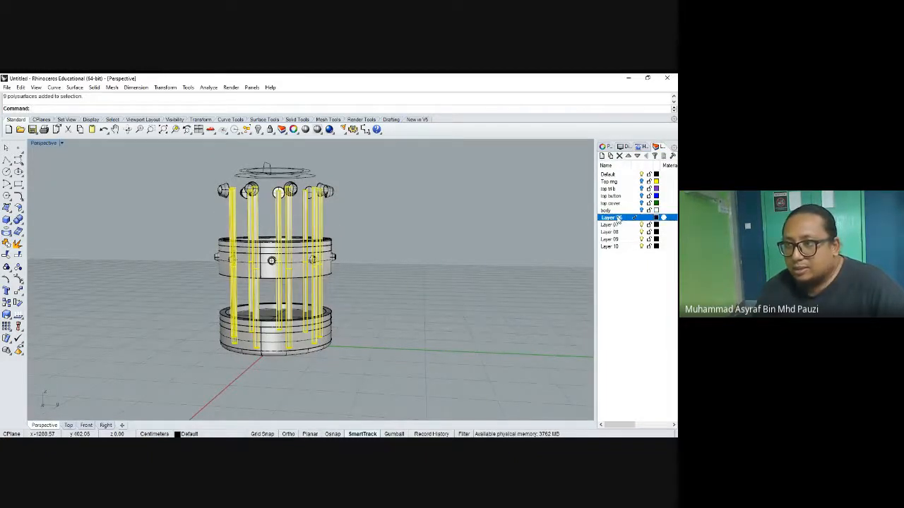
right_click(618, 218)
click(622, 366)
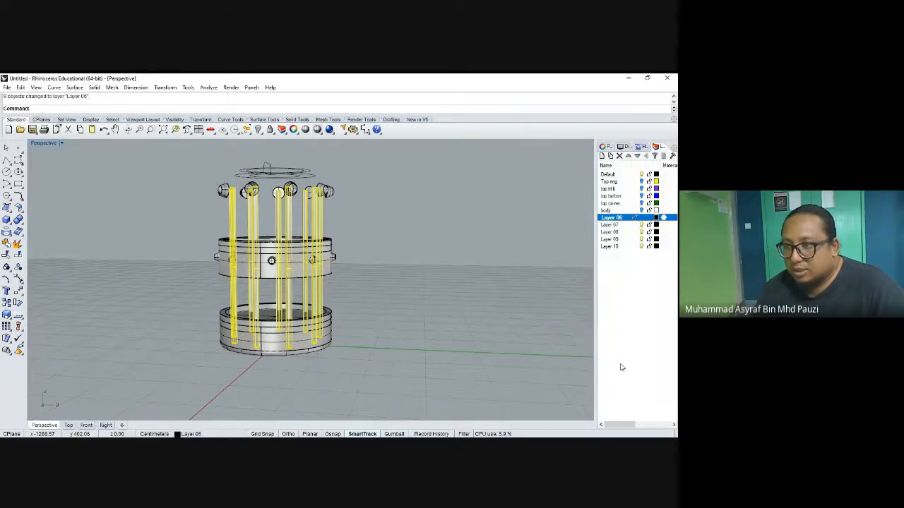
Rename Layer 06 as "pillar" and set its layer colour to Red
double_click(610, 219)
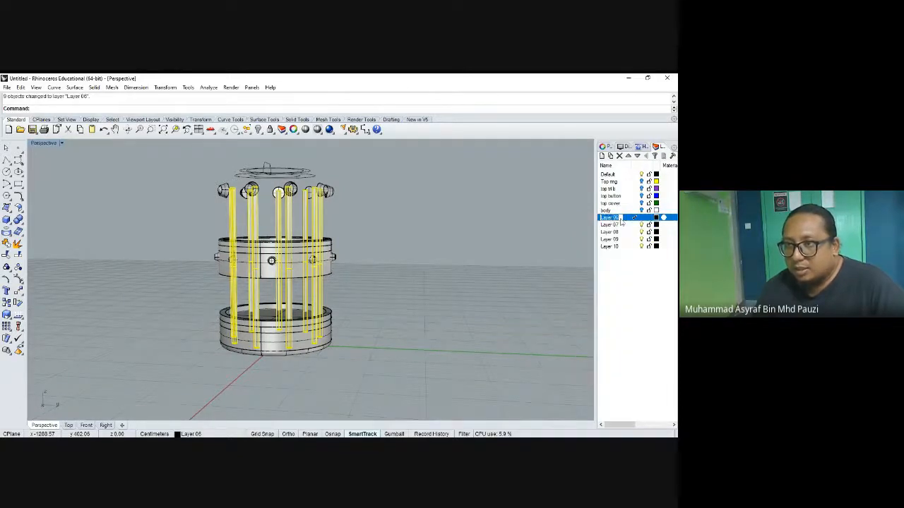
text(bila)
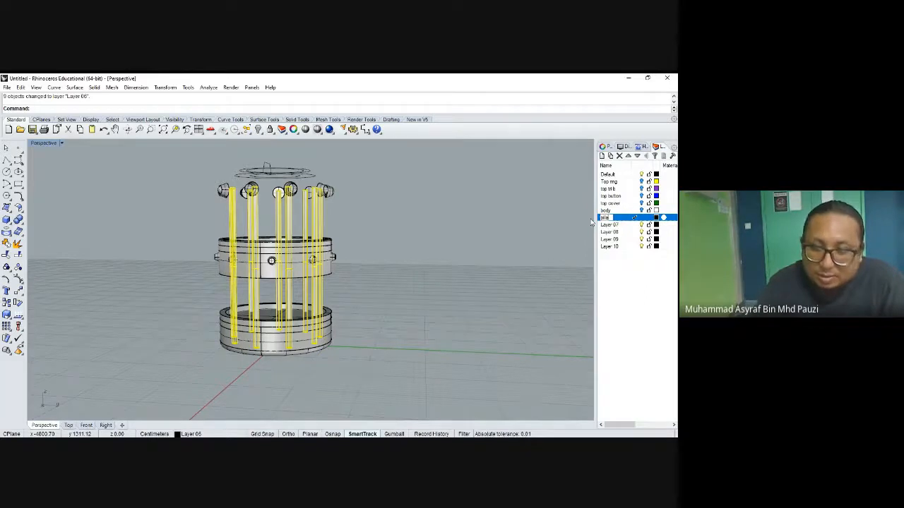
text(illar)
click(656, 217)
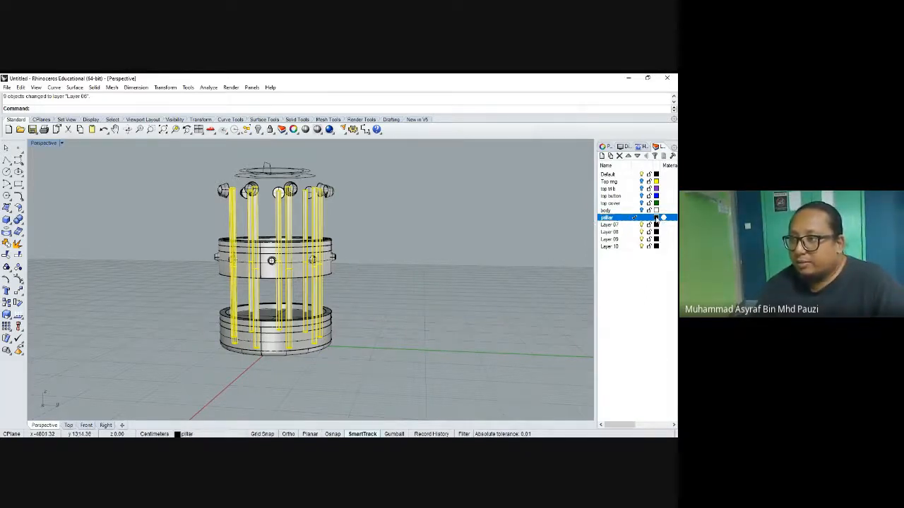
click(270, 220)
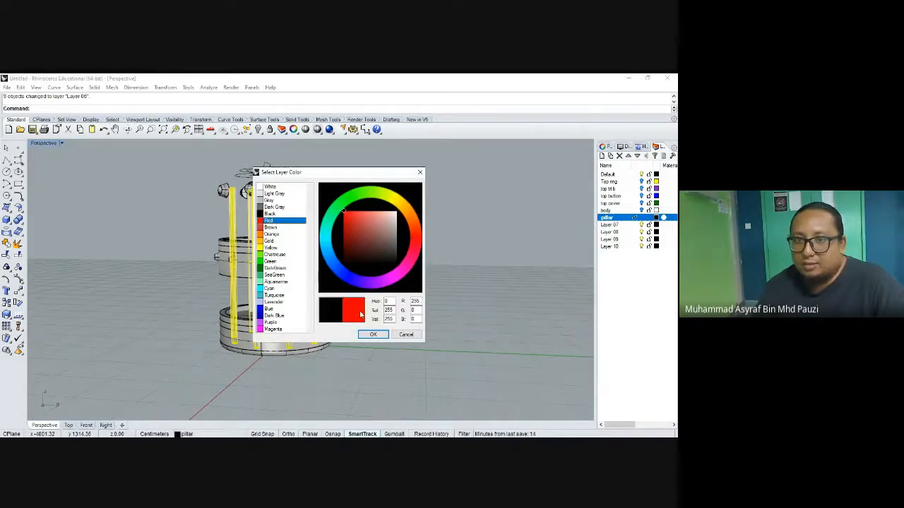
click(373, 335)
click(412, 268)
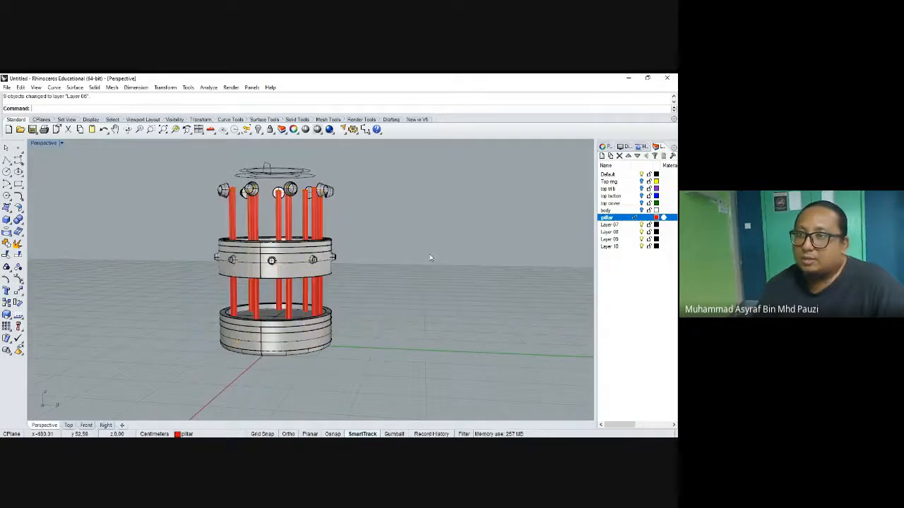
Make Layer 07 the current layer and turn off the visibility of the pillar layer
right_drag(431, 257, 424, 279)
click(633, 226)
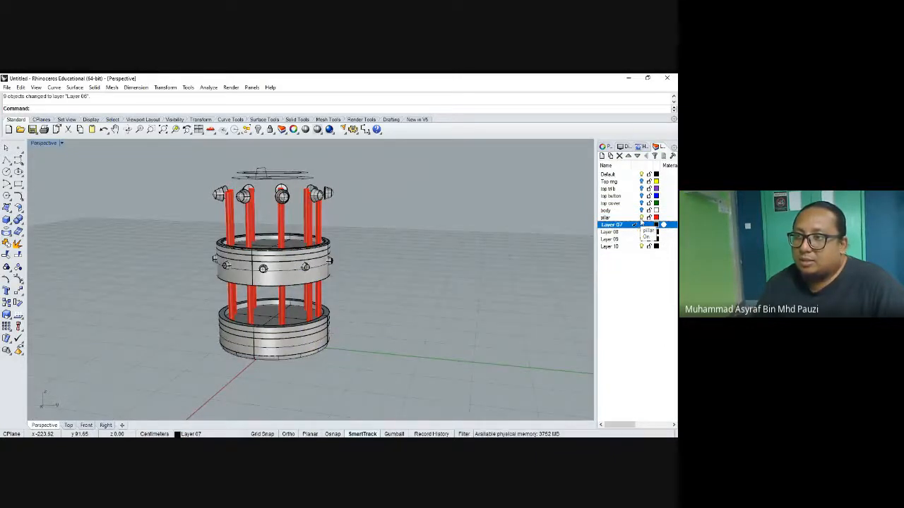
click(641, 217)
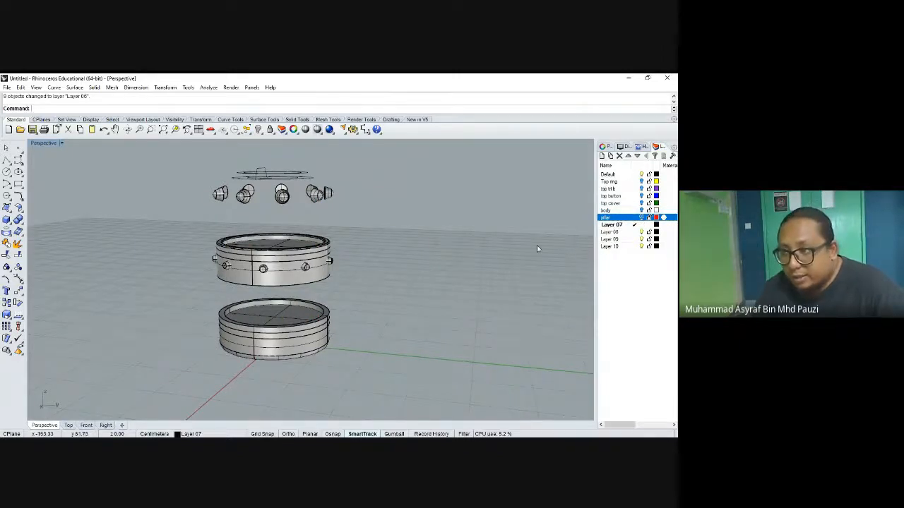
Move the upper circle of nuts, above the middle ring, to Layer 07
right_drag(537, 246, 538, 238)
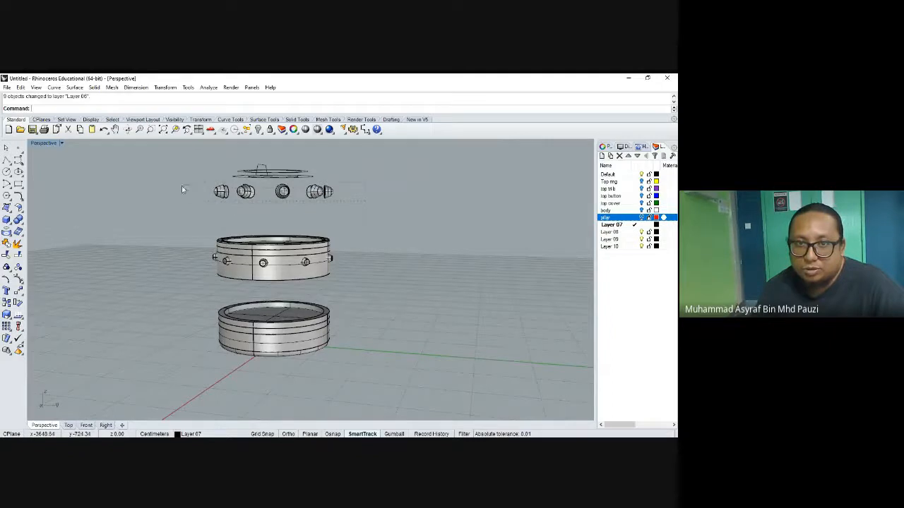
drag(181, 187, 182, 188)
right_drag(186, 199, 182, 228)
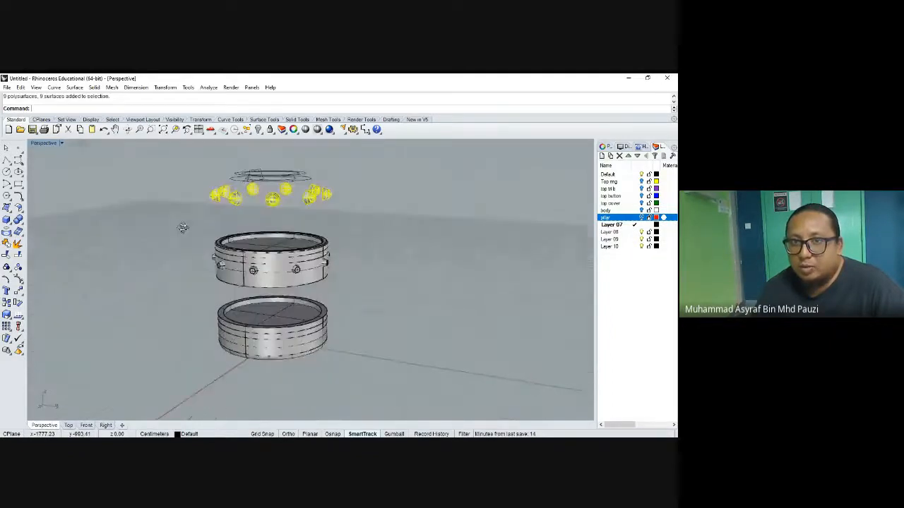
right_click(612, 227)
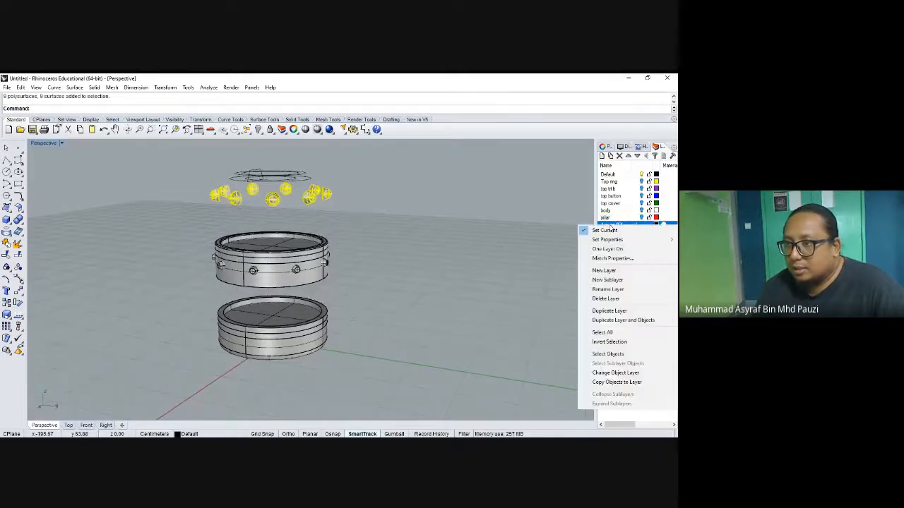
click(616, 373)
Rename Layer 07 as "top nut" and deselect the nuts
click(612, 225)
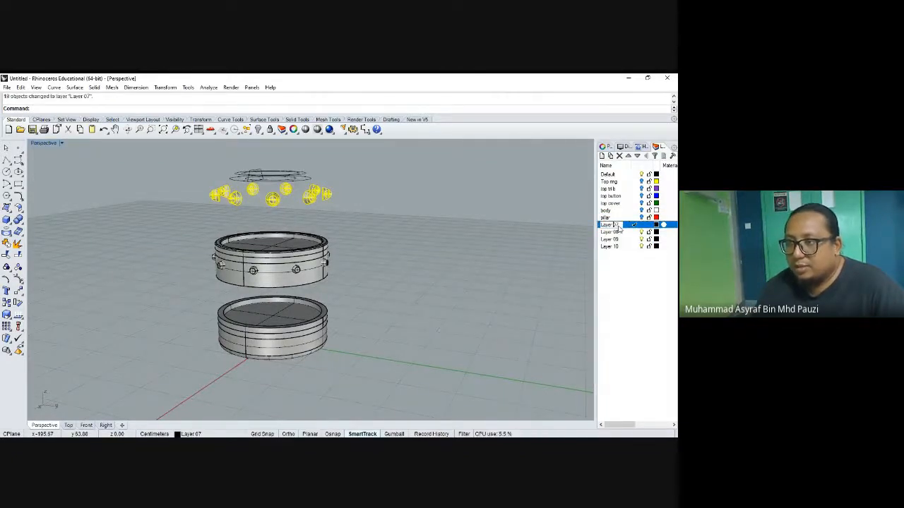
text(top)
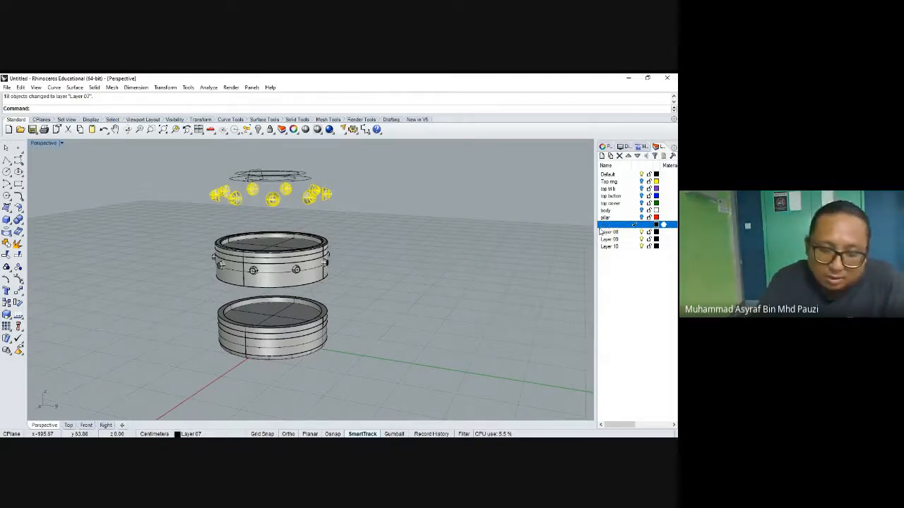
text( nut)
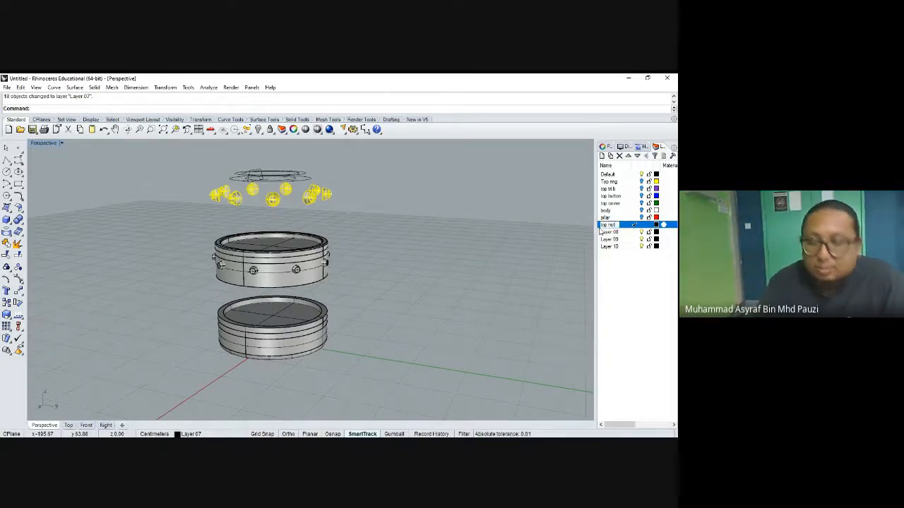
key(Return)
click(457, 265)
Make Layer 08 the current layer and turn off the visibility of the top nut layer
right_drag(452, 262, 414, 257)
click(621, 233)
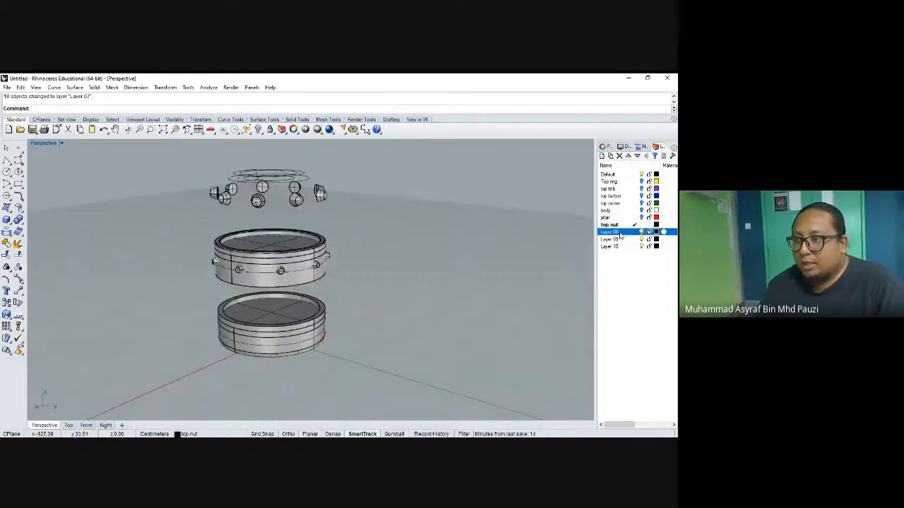
click(627, 233)
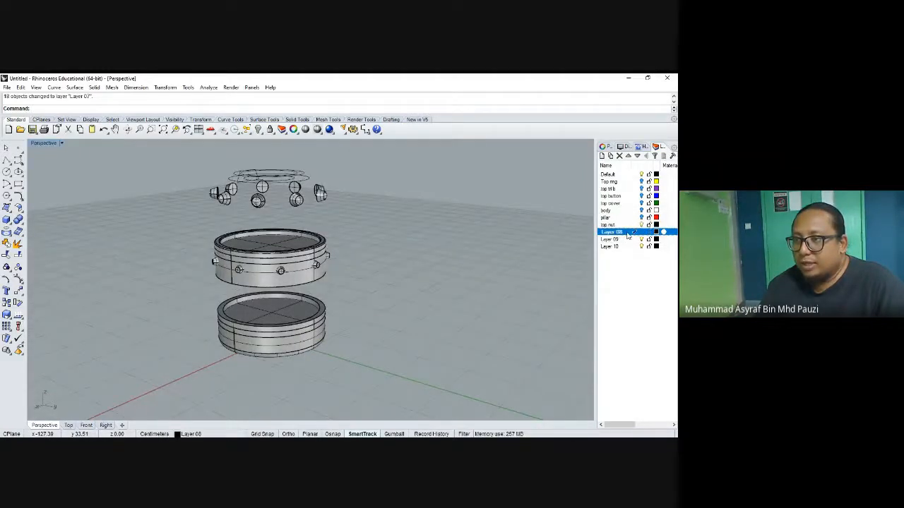
click(641, 225)
Move the middle ring and its inner cover to Layer 08, leaving out the surrounding nuts
right_drag(387, 283, 347, 210)
click(326, 260)
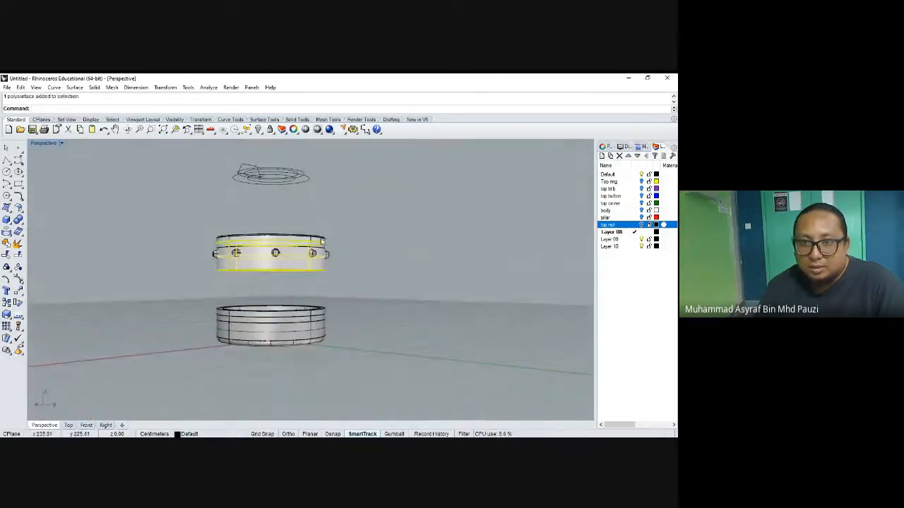
right_drag(321, 241, 472, 252)
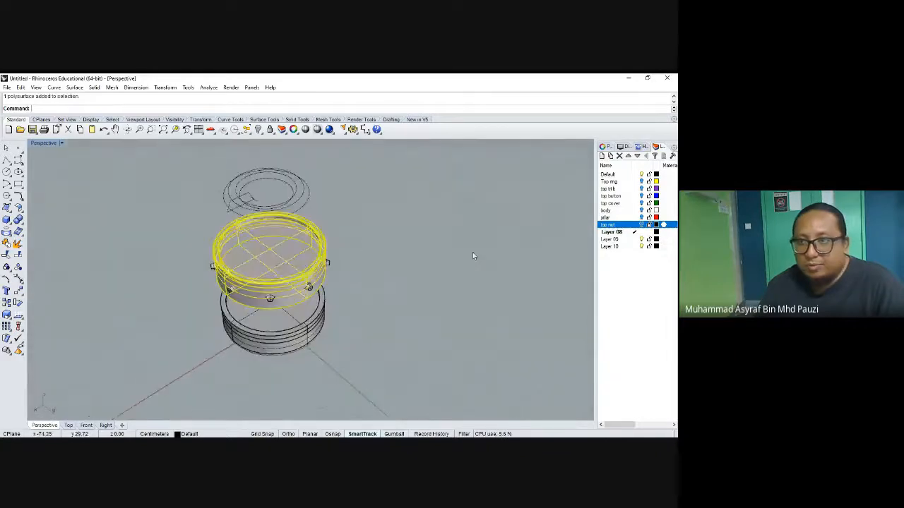
click(609, 233)
right_click(609, 233)
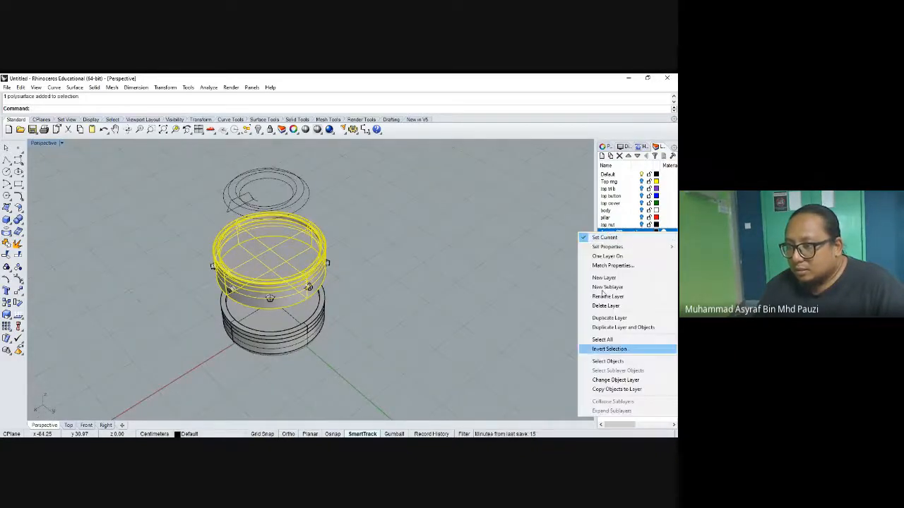
click(615, 380)
Rename Layer 08 as "mid cover" and deselect the middle ring
click(612, 233)
drag(618, 235, 609, 235)
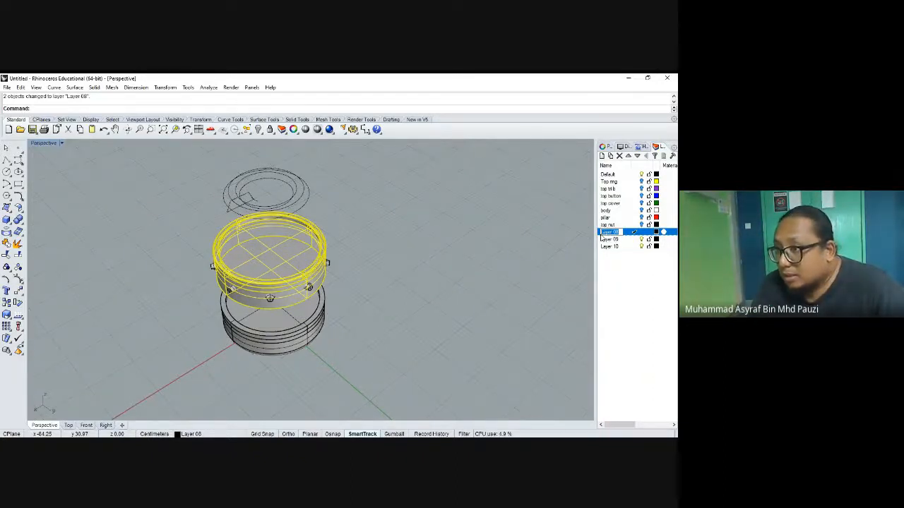
text(ind cover)
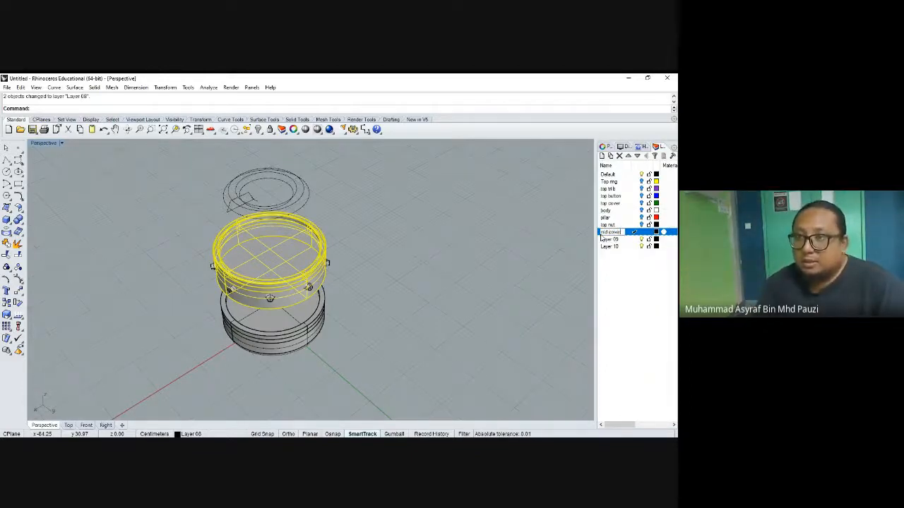
key(Return)
click(549, 237)
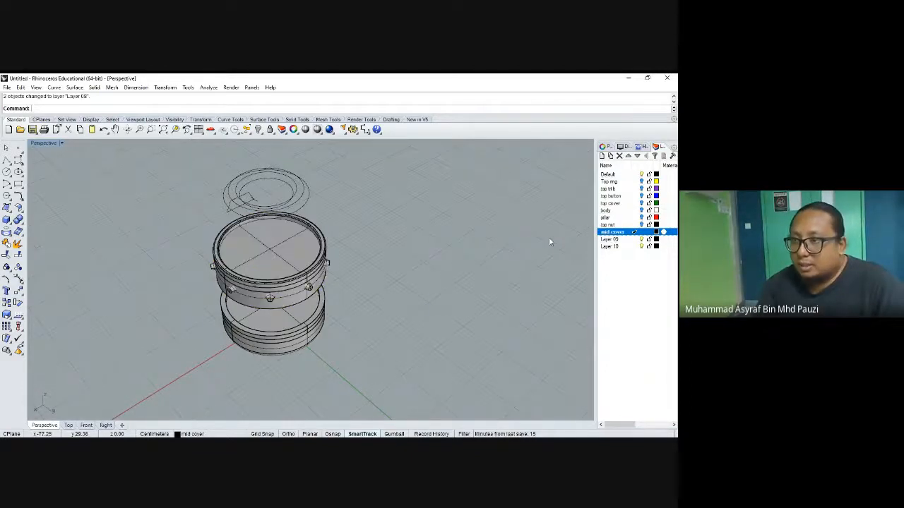
Make Layer 09 the current layer and turn off the visibility of the mid cover layer
click(637, 240)
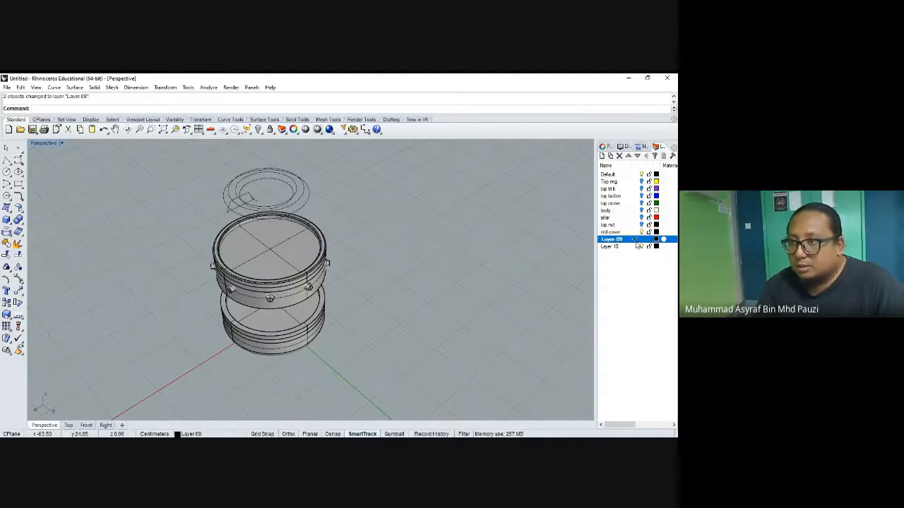
click(641, 231)
click(642, 231)
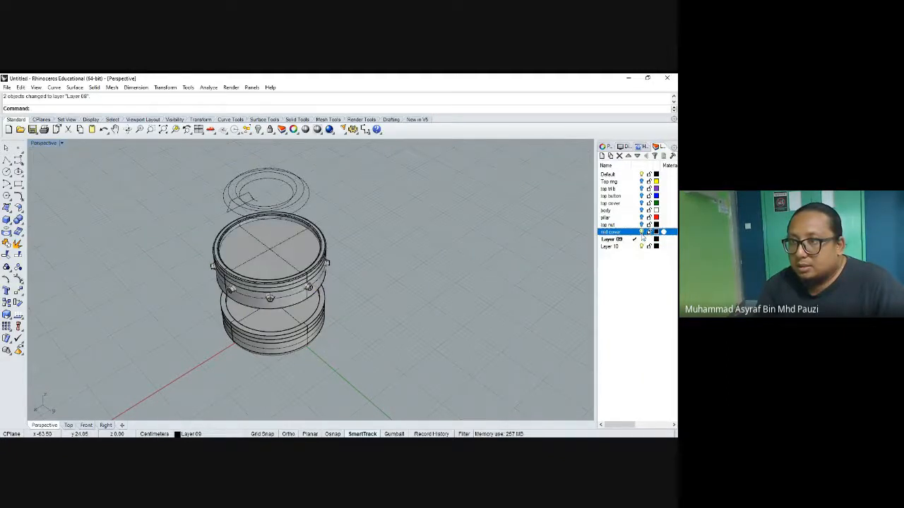
click(642, 232)
Move the remaining circle of nuts above the bottom ring to Layer 09
right_drag(513, 262, 430, 238)
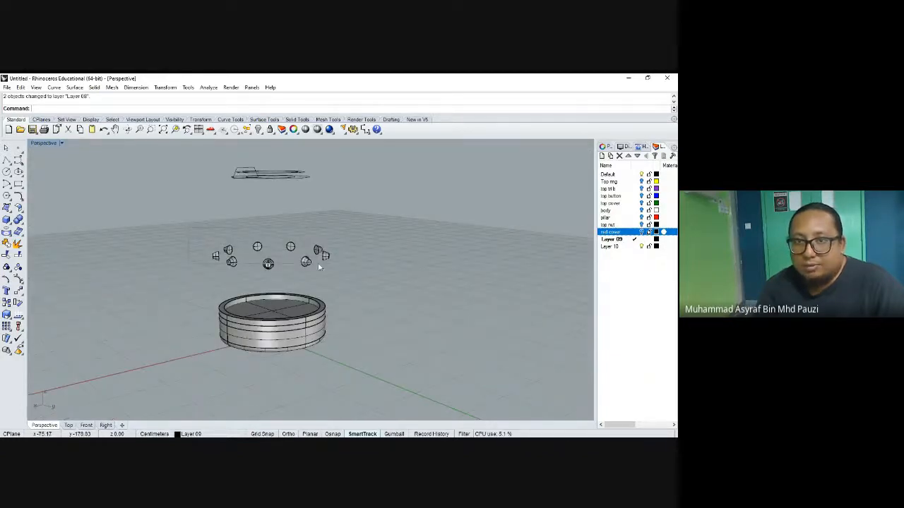
drag(368, 276, 369, 277)
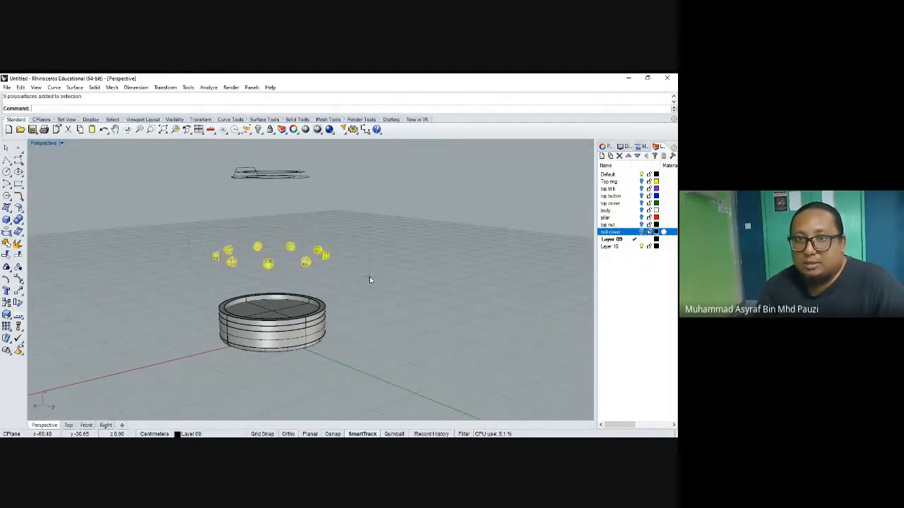
right_click(612, 239)
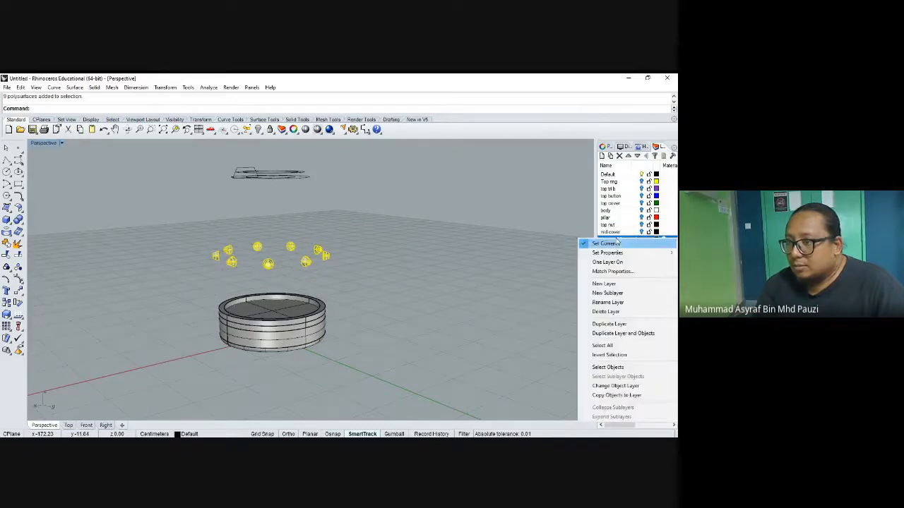
click(614, 386)
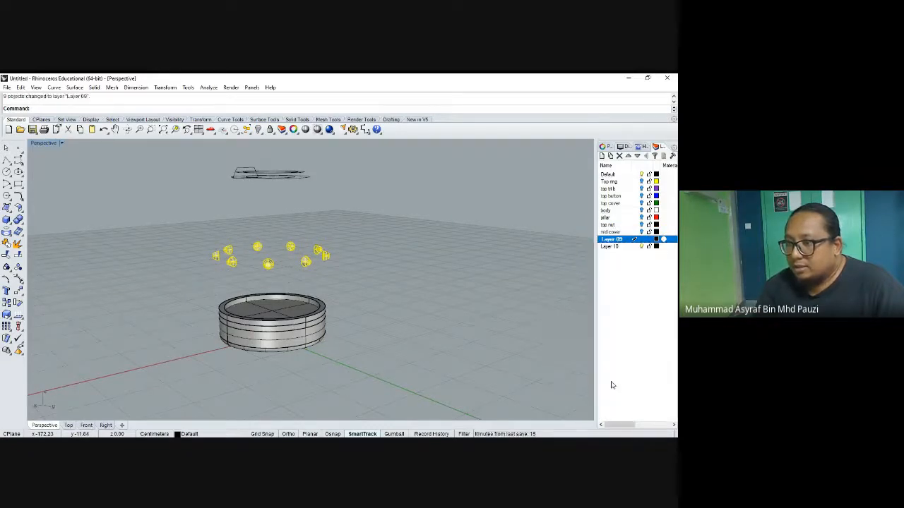
Rename Layer 09 as "mid nut" and deselect the nuts
click(611, 239)
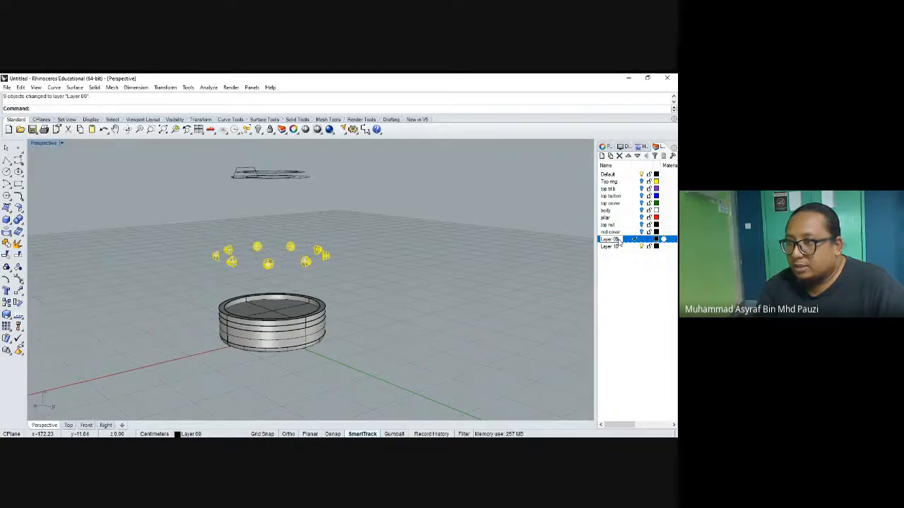
text(mid nut)
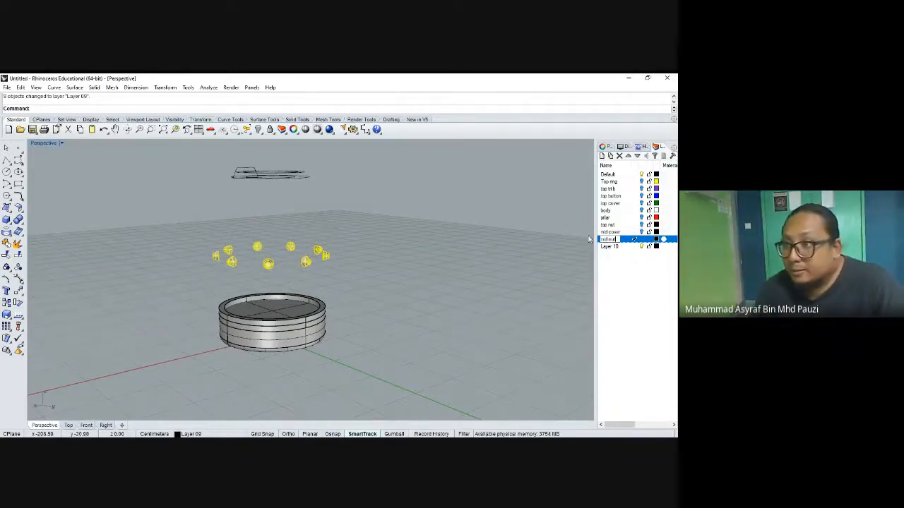
key(Return)
click(487, 257)
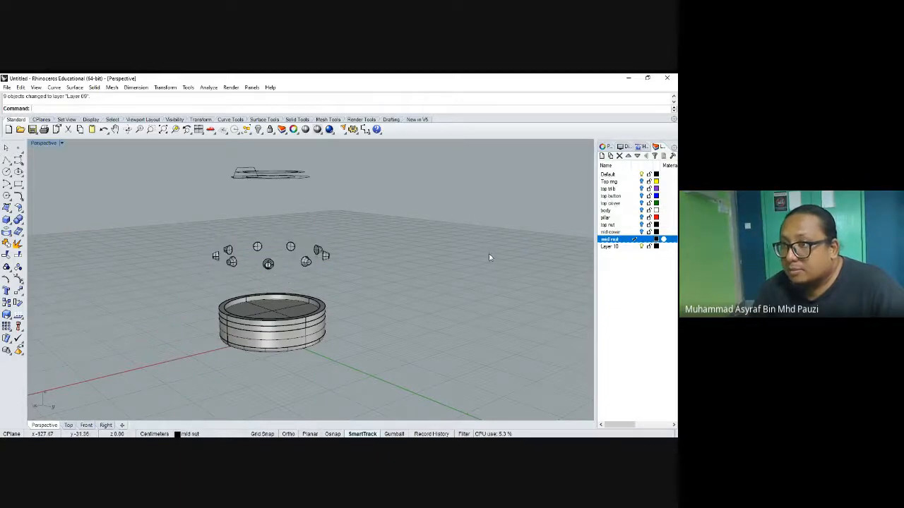
Make Layer 10 the current layer and move the bottom ring parts to it
click(620, 248)
double_click(621, 246)
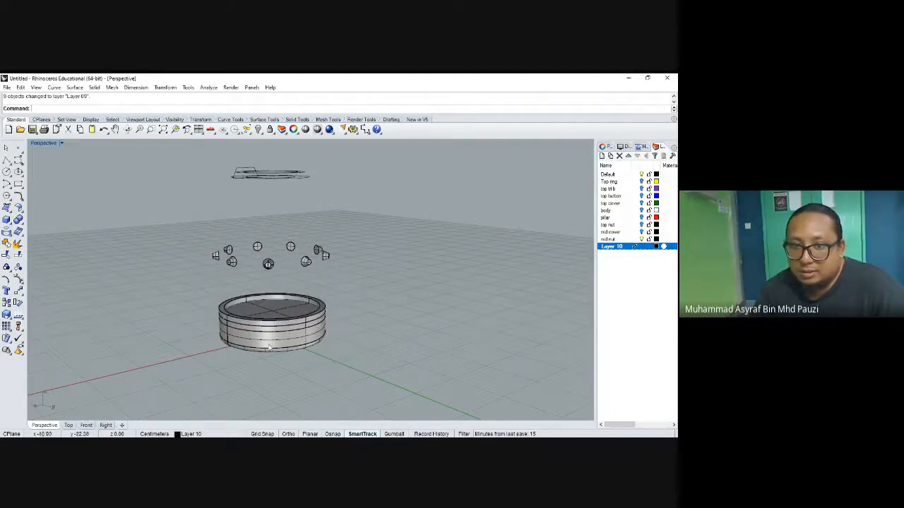
drag(186, 366, 368, 282)
right_click(620, 247)
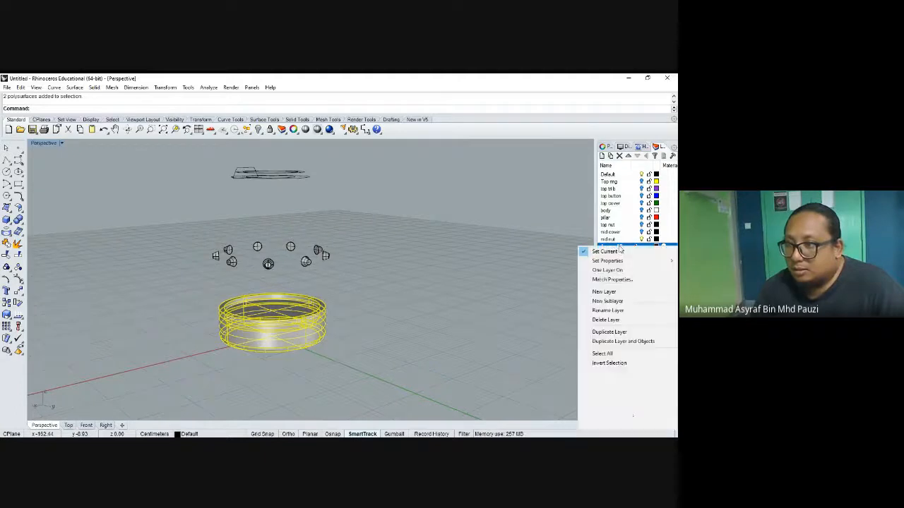
click(614, 397)
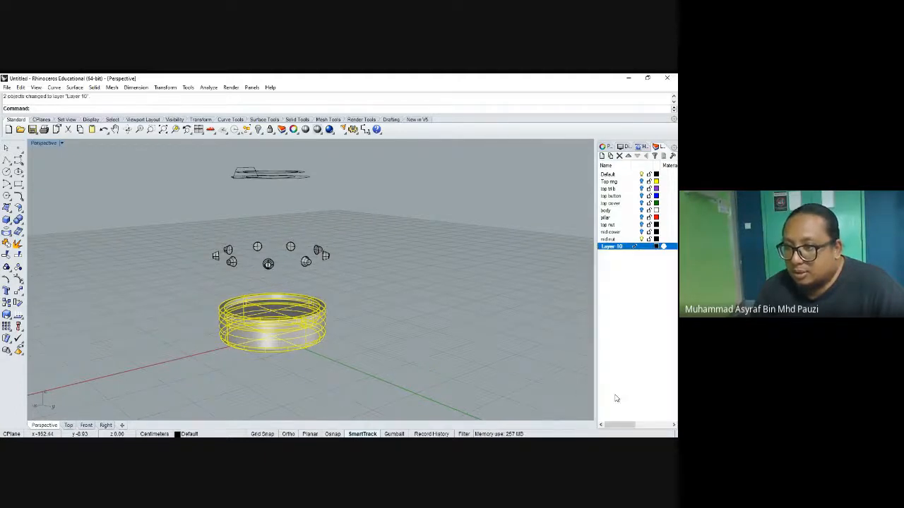
Rename Layer 10 as "bottom cover" and deselect the bottom ring
click(611, 246)
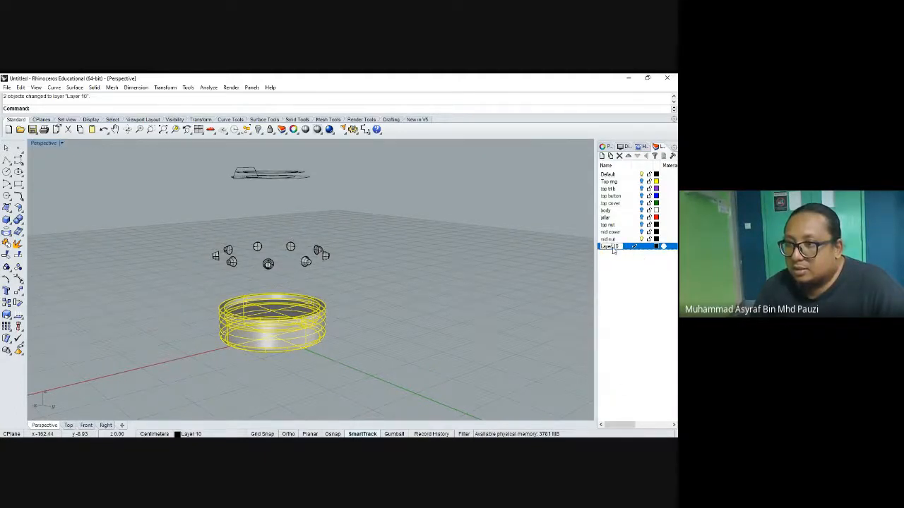
drag(621, 248, 601, 248)
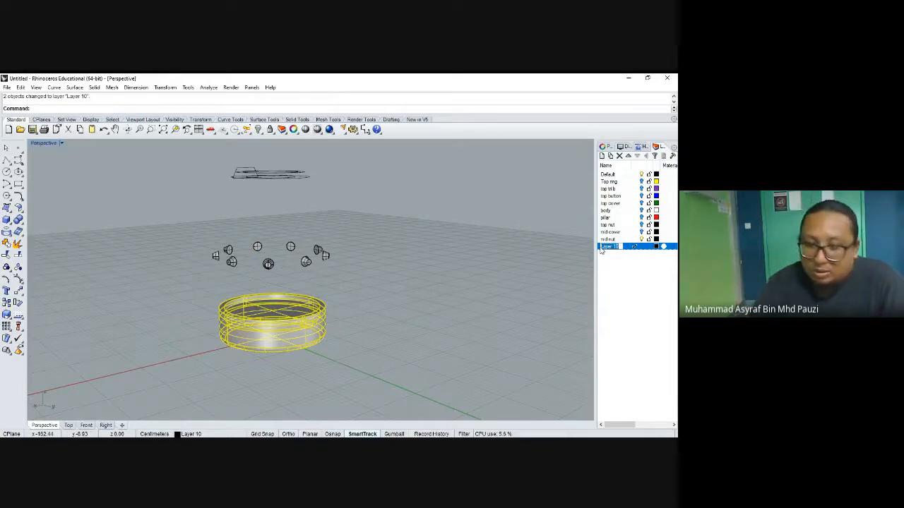
key(BackSpace)
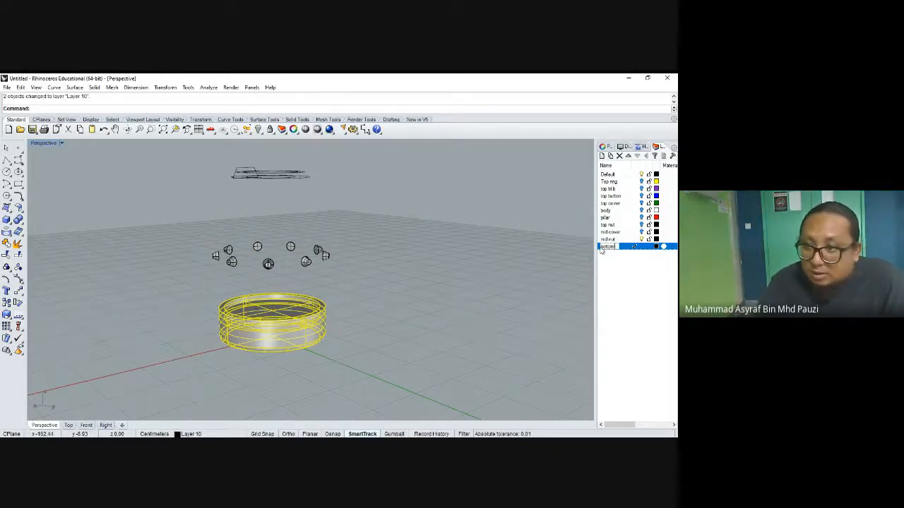
text(bottom)
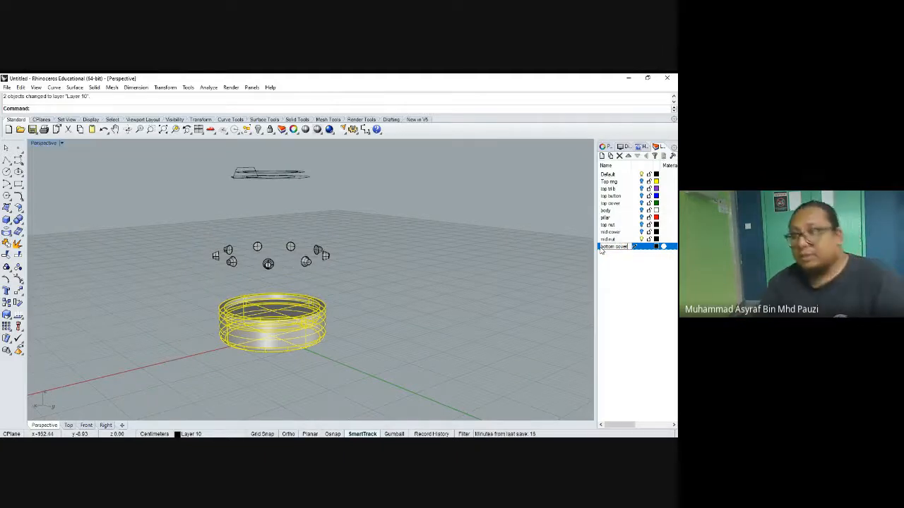
key(Return)
click(508, 292)
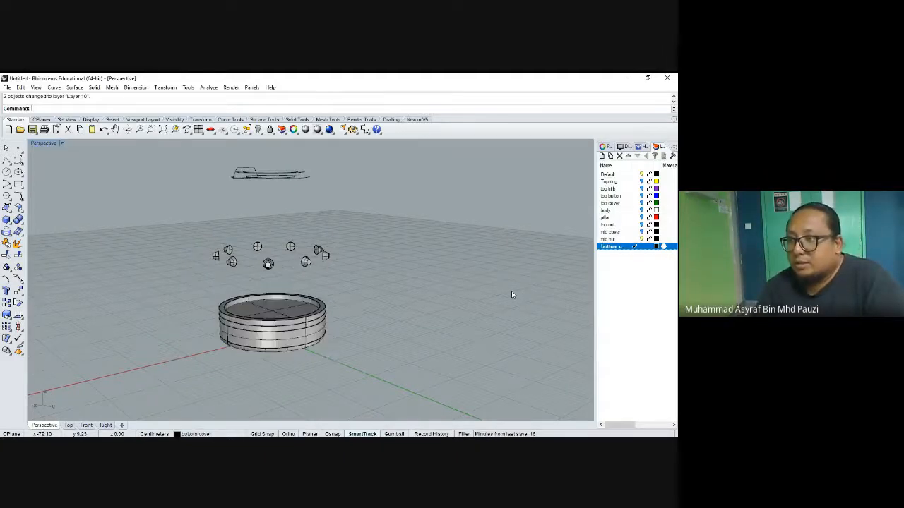
Toggle the visibility of the mid nut and bottom cover layers off and on, making mid nut the current layer
click(641, 239)
click(637, 249)
click(641, 239)
click(634, 248)
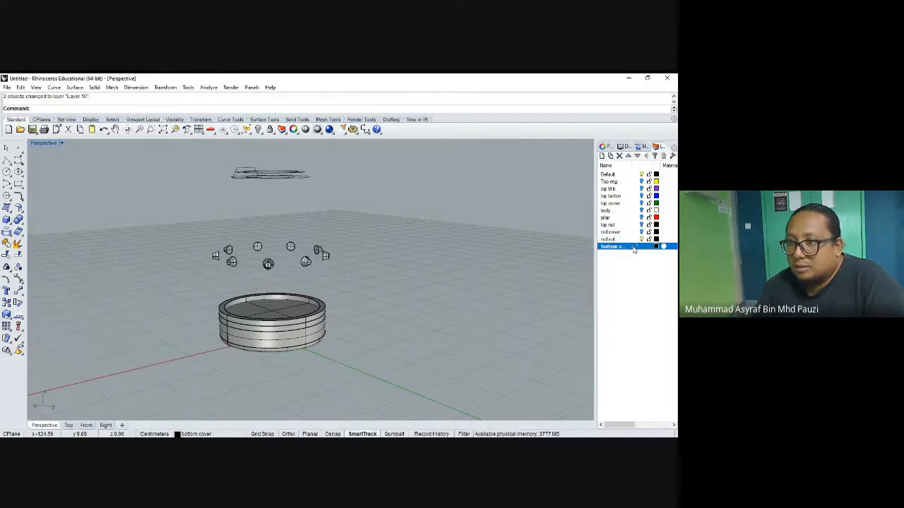
click(641, 240)
click(636, 239)
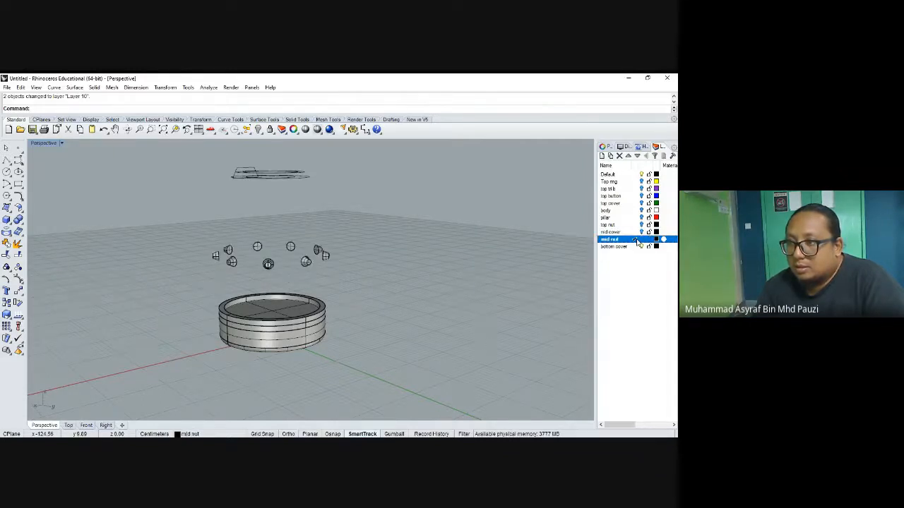
click(642, 246)
click(641, 247)
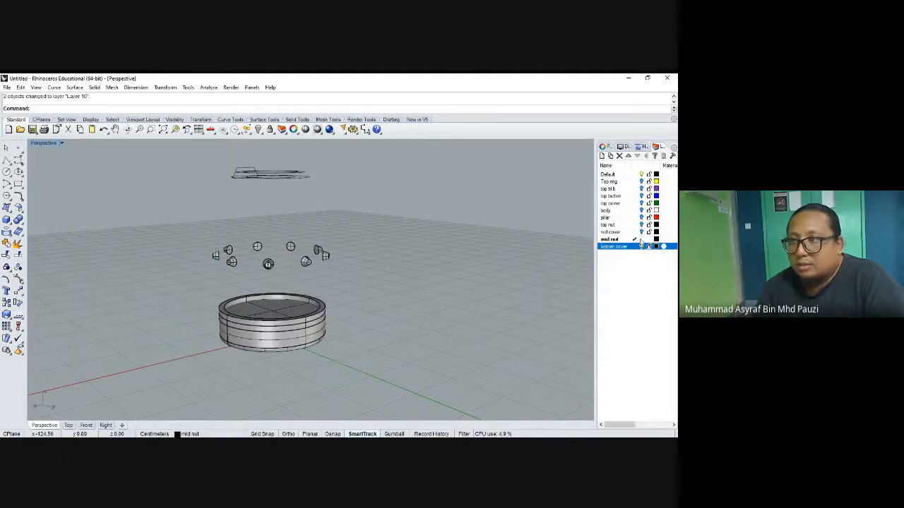
Turn on the visibility of every hidden layer from mid cover up to Top ring and make Default the current layer
click(641, 231)
click(641, 225)
click(641, 217)
click(642, 204)
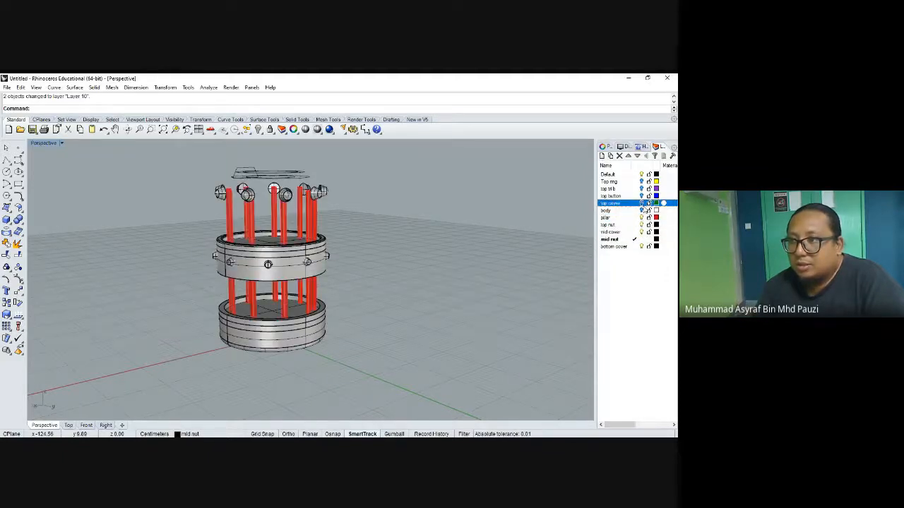
click(641, 210)
click(641, 196)
click(642, 189)
click(642, 182)
click(632, 175)
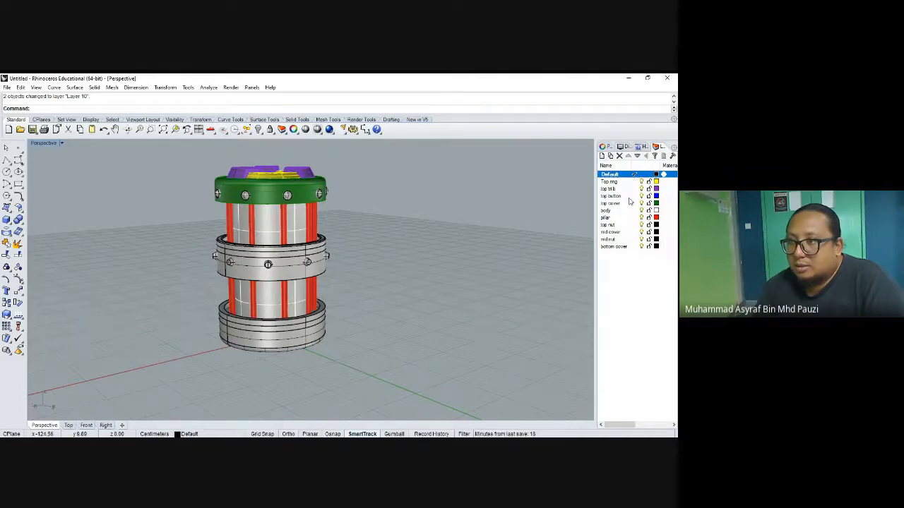
right_drag(393, 253, 386, 271)
Save the model to the Desktop as a Rhino 5 3D model named "bomb with layer"
click(6, 88)
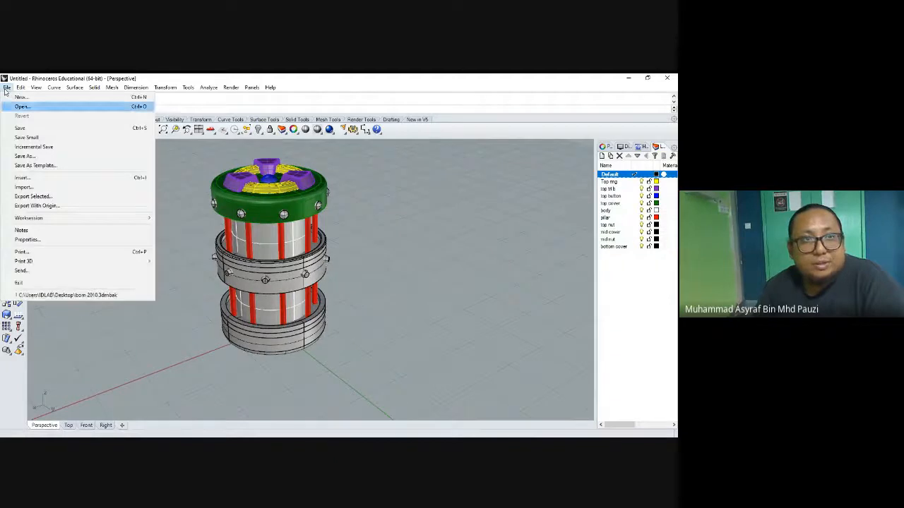
click(25, 156)
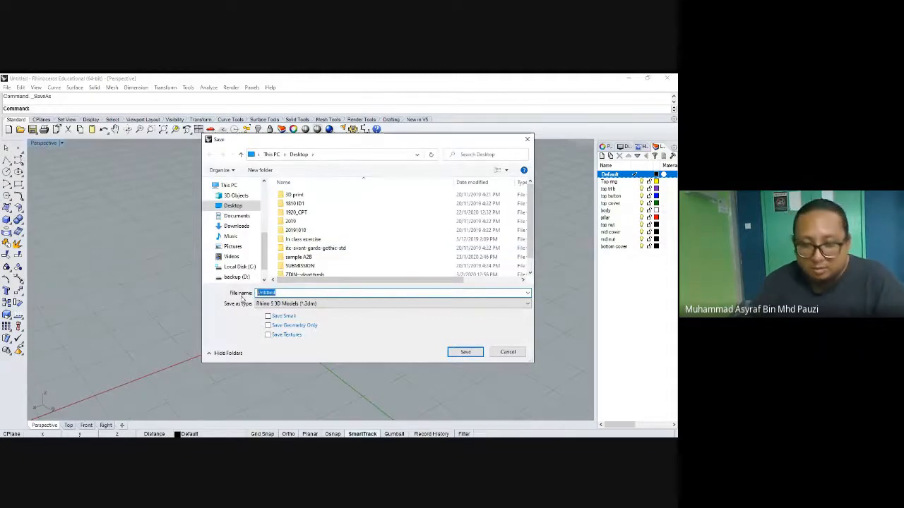
text(bomb with layer)
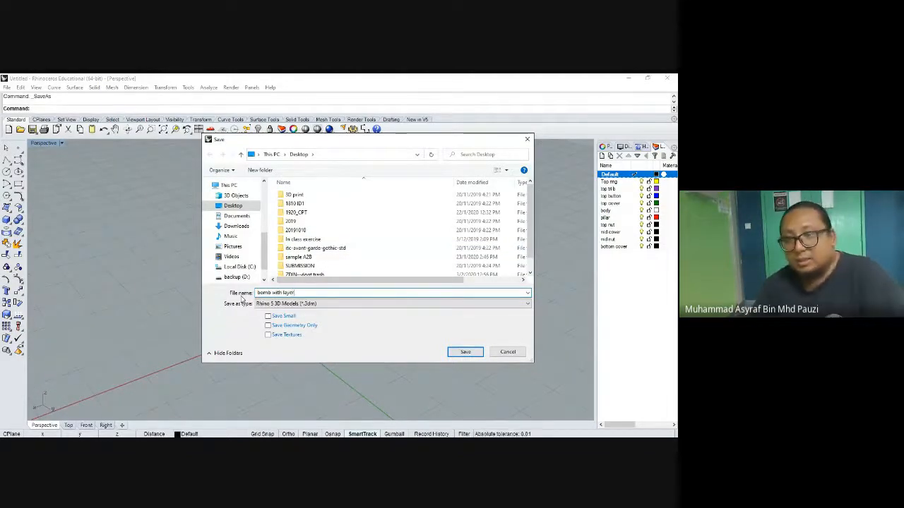
click(465, 352)
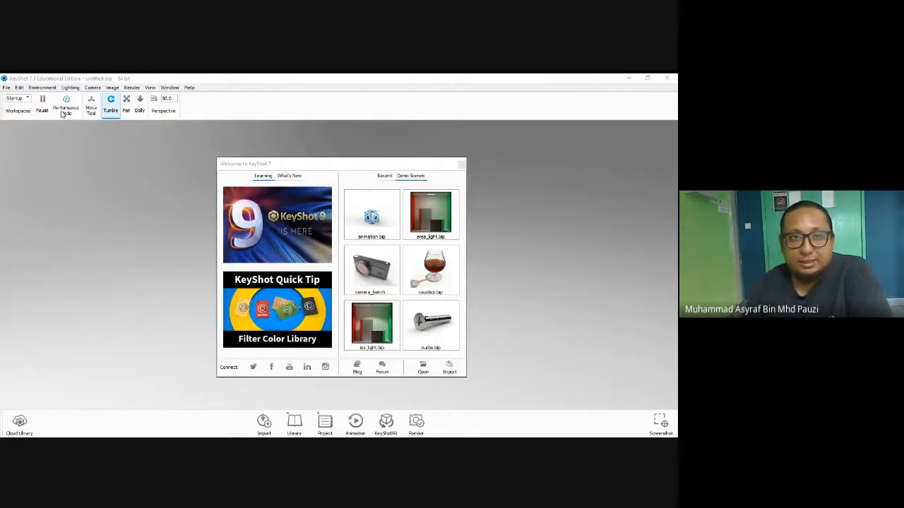
click(315, 167)
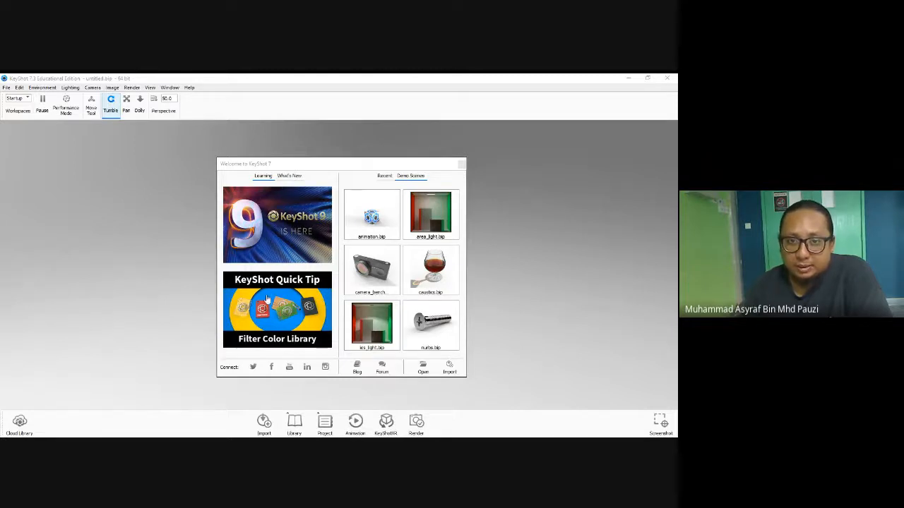
Check the What's New and Learning content of the welcome window and close the window
click(282, 177)
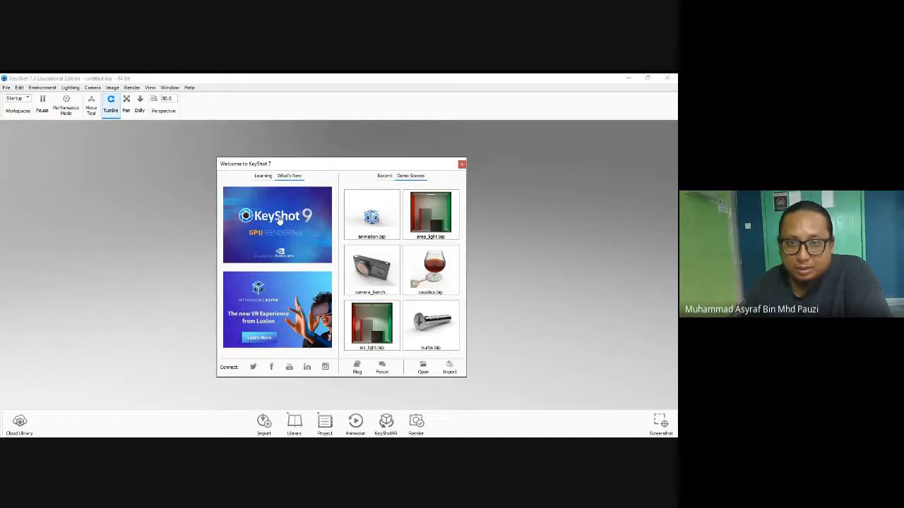
click(263, 177)
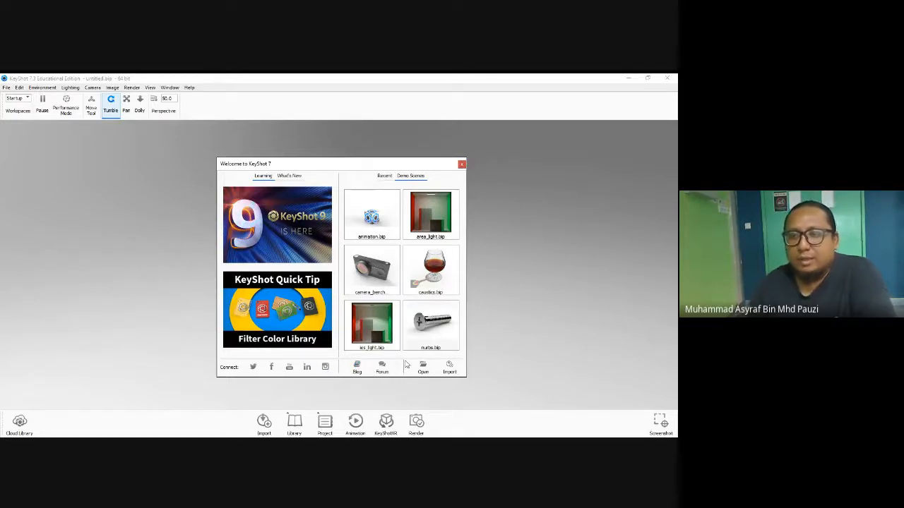
click(462, 165)
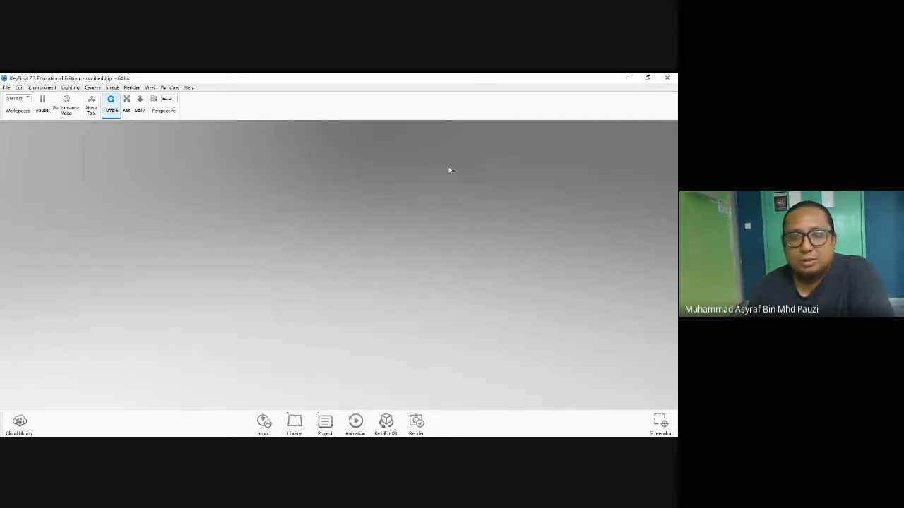
Switch the workspace to the Default layout and return it to the Startup layout
click(27, 99)
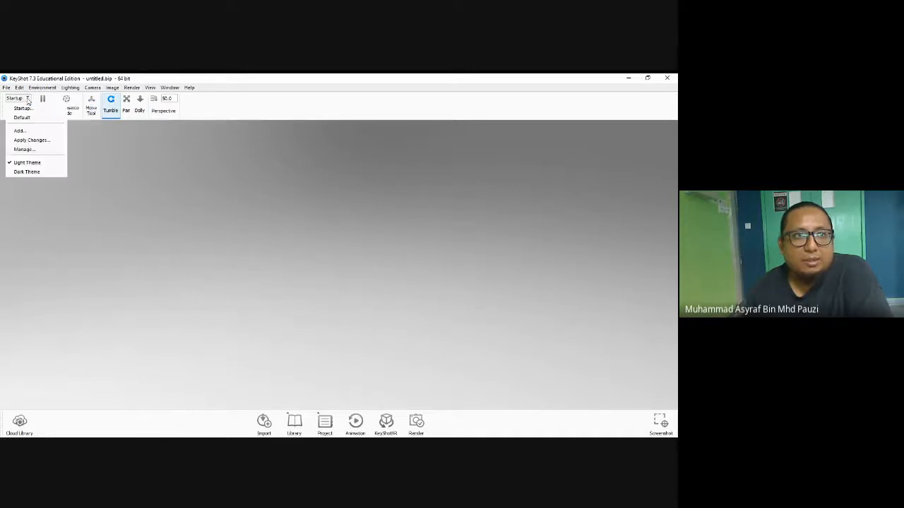
click(153, 167)
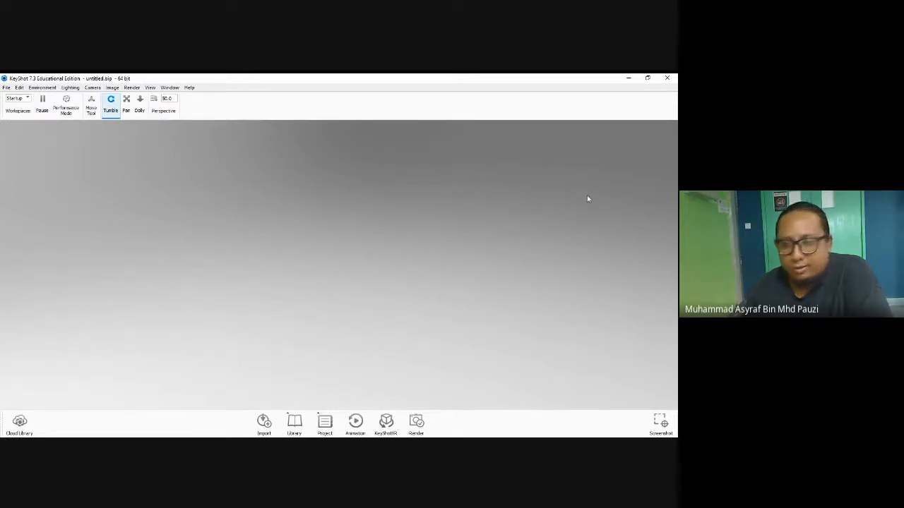
click(29, 101)
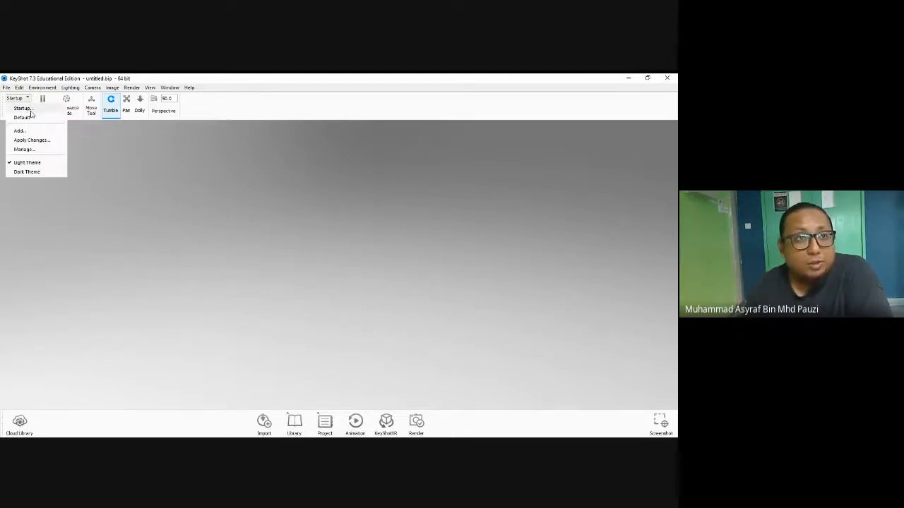
click(24, 117)
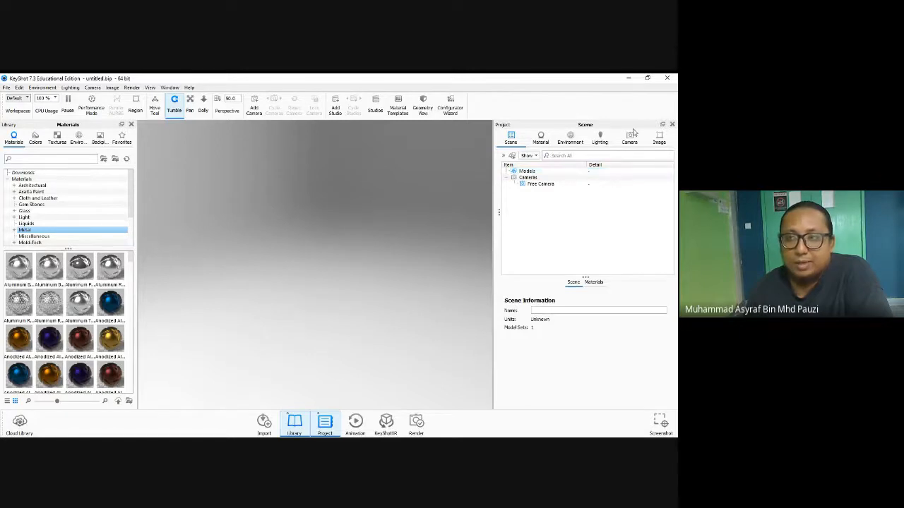
click(21, 100)
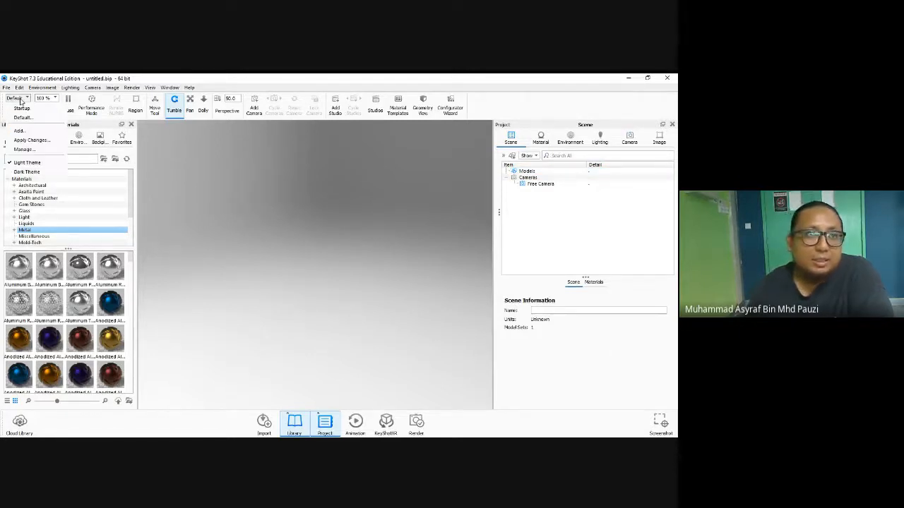
click(25, 115)
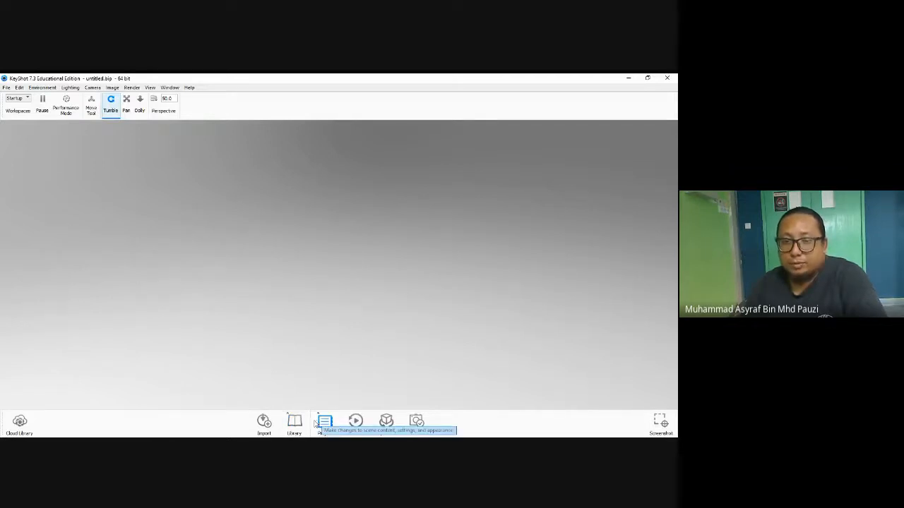
Open the library and look through its material categories and the Metal material previews
click(295, 426)
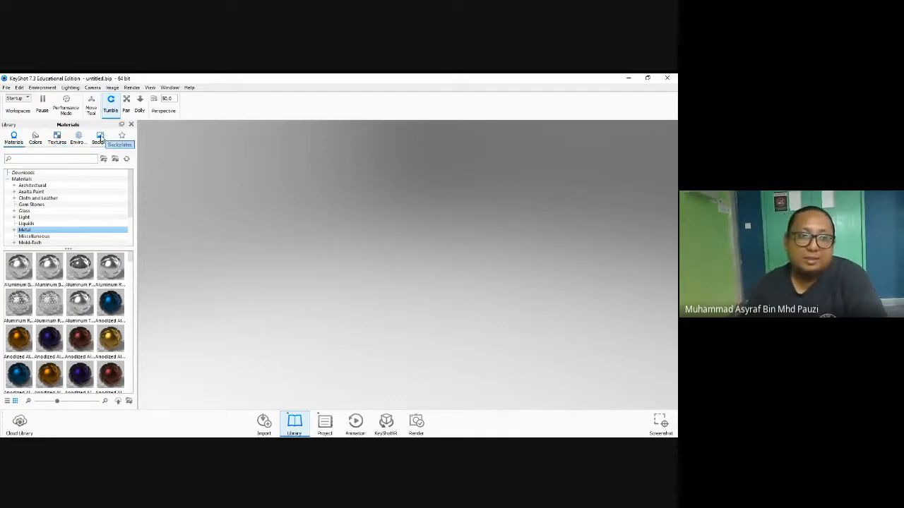
scroll(28, 205, down, 3)
scroll(38, 291, down, 10)
scroll(43, 293, up, 10)
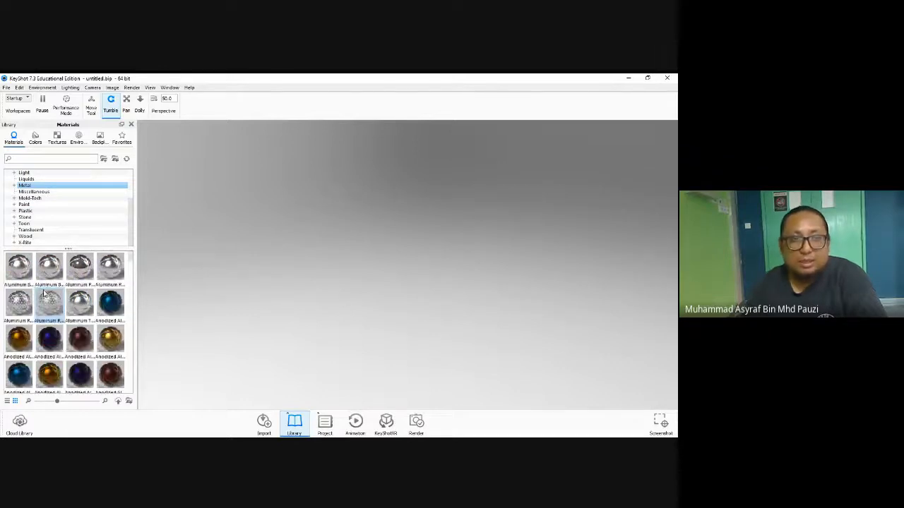
scroll(56, 216, up, 3)
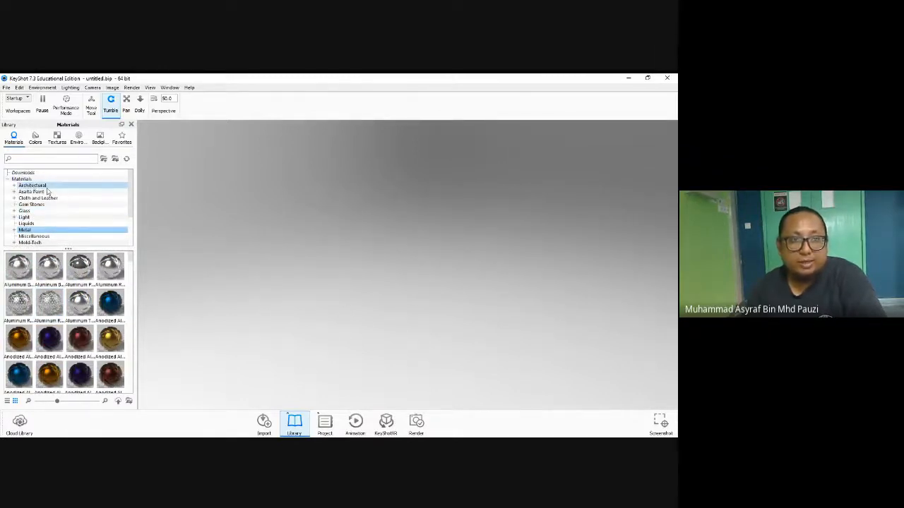
click(42, 232)
scroll(68, 279, down, 10)
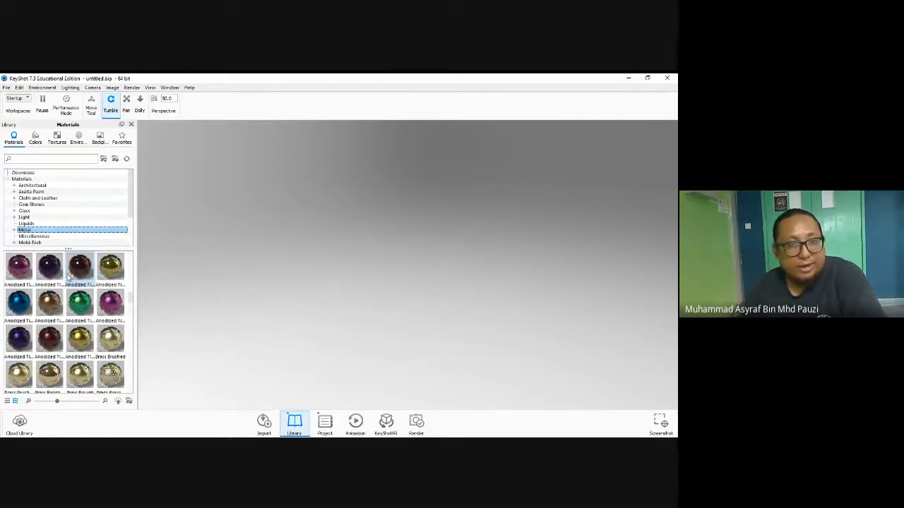
scroll(68, 279, up, 10)
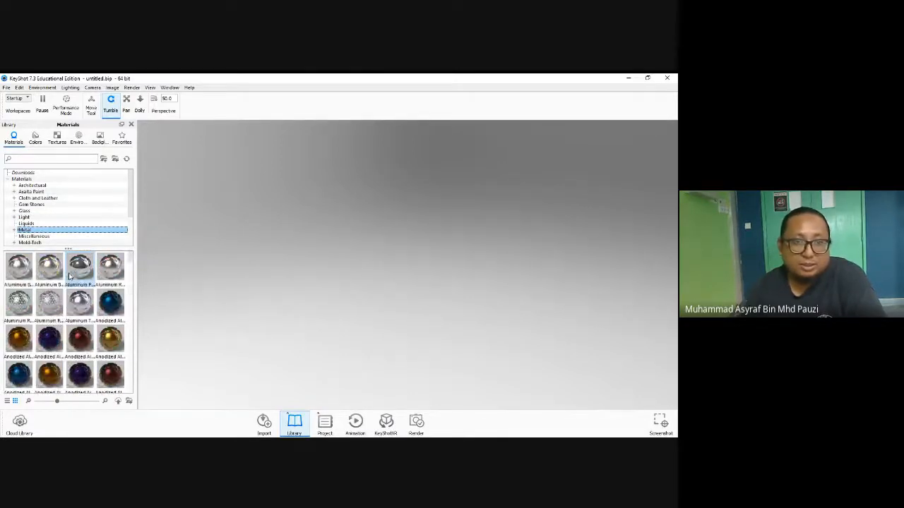
Examine the Miscellaneous and Liquids materials and enlarge the material thumbnails
click(70, 237)
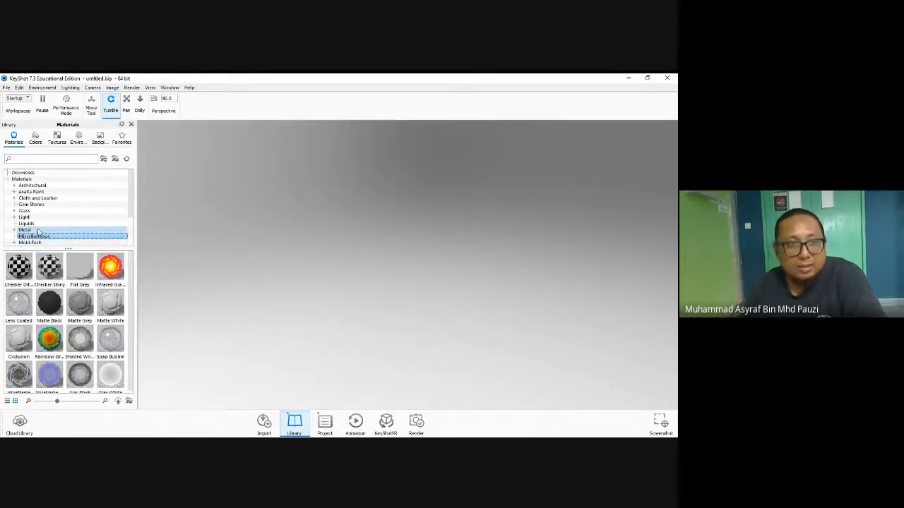
click(39, 224)
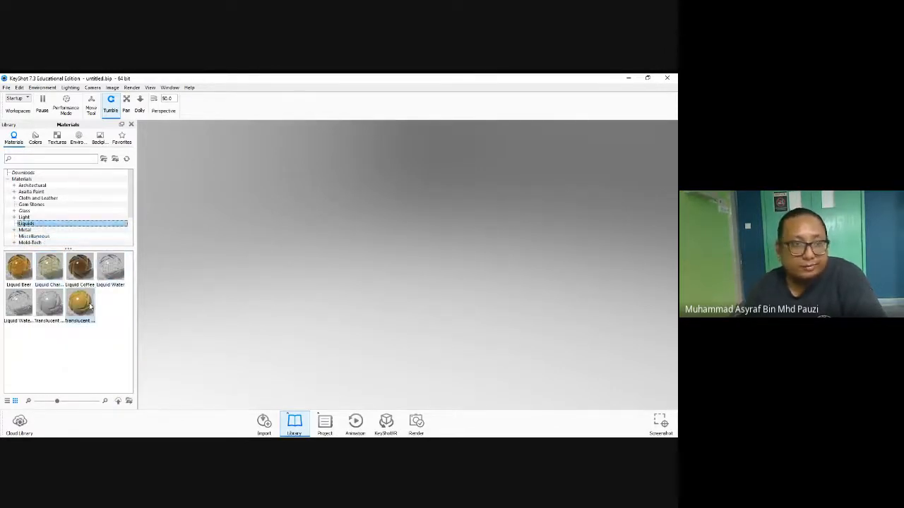
drag(58, 401, 89, 402)
click(7, 400)
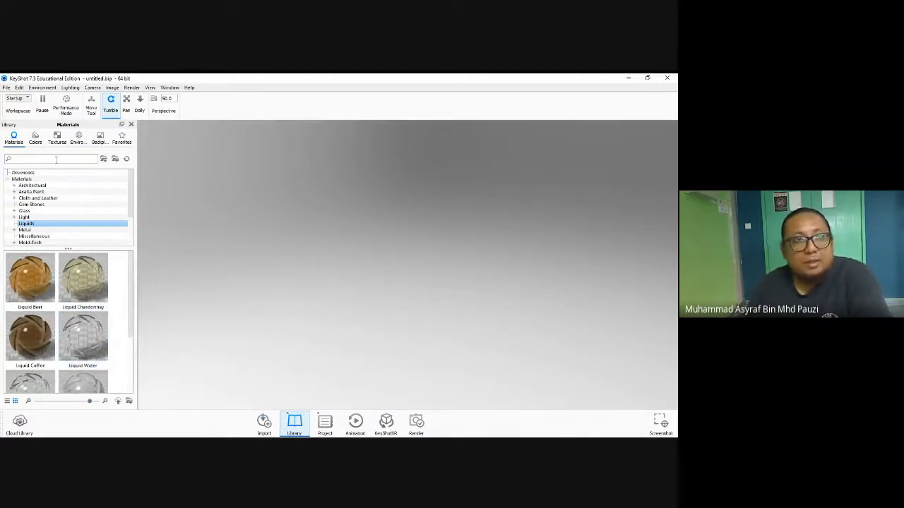
Browse the library's color groups, including FED-STD-595 Camouflage, RAL Colours, Energetic, Grayscale and Metals
click(35, 137)
key(Up)
key(Up)
key(Up)
key(Up)
key(Up)
key(Up)
key(Up)
key(Up)
key(Up)
key(Up)
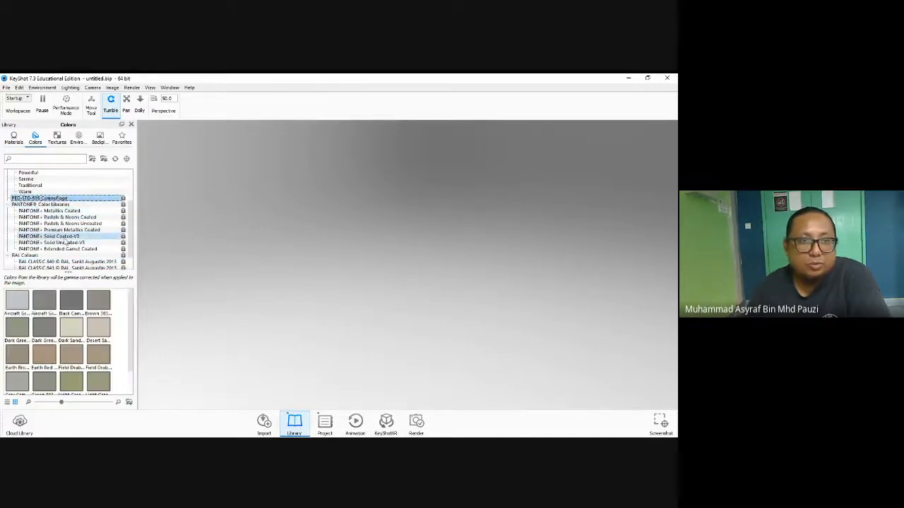
click(44, 255)
scroll(44, 258, down, 1)
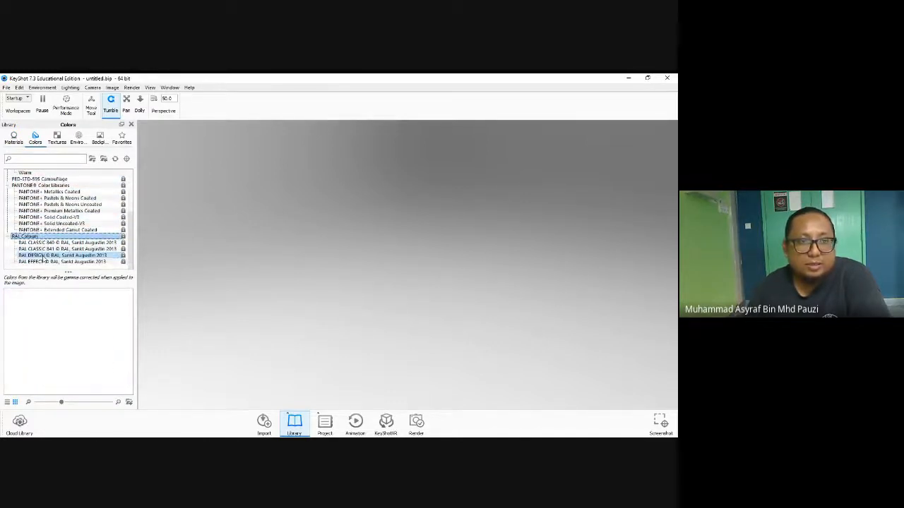
scroll(42, 258, up, 4)
click(41, 198)
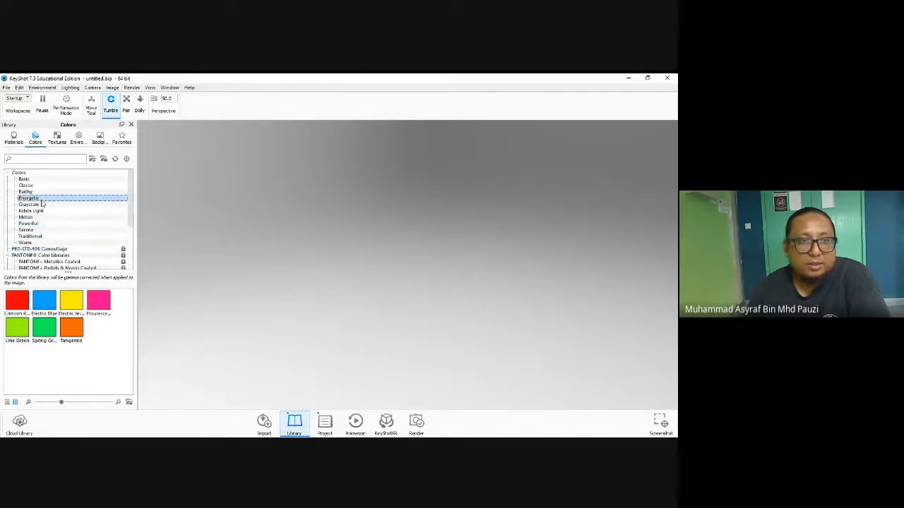
click(38, 204)
click(35, 217)
Look through the Bump Maps in the texture library
click(55, 141)
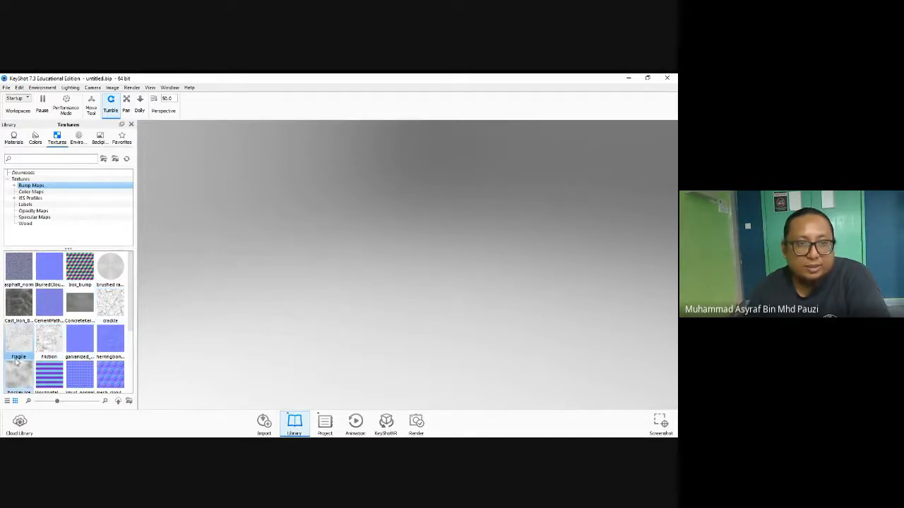
scroll(17, 361, down, 3)
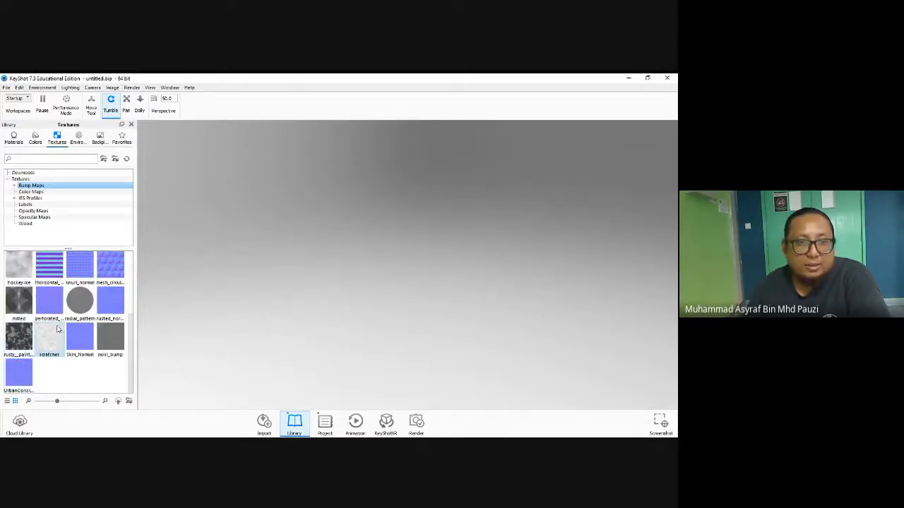
scroll(57, 329, up, 3)
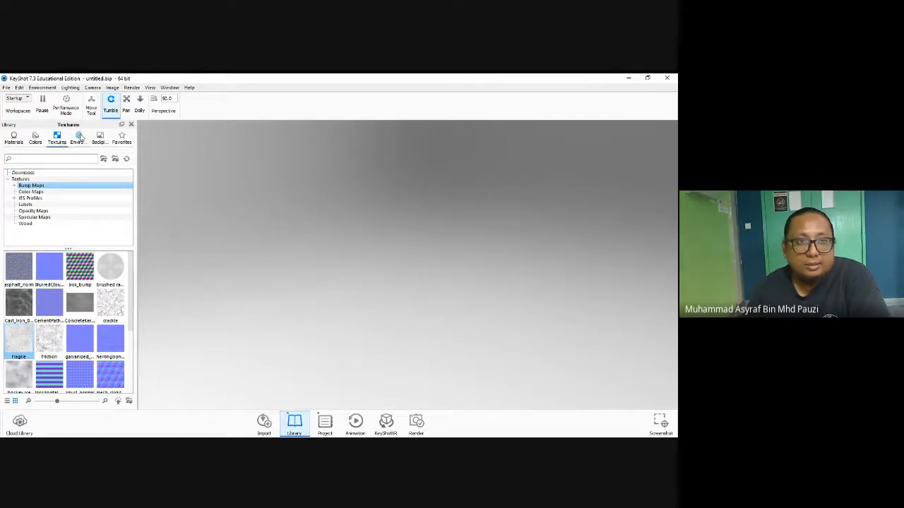
Look through the Interior lighting environments with the thumbnails enlarged
click(80, 137)
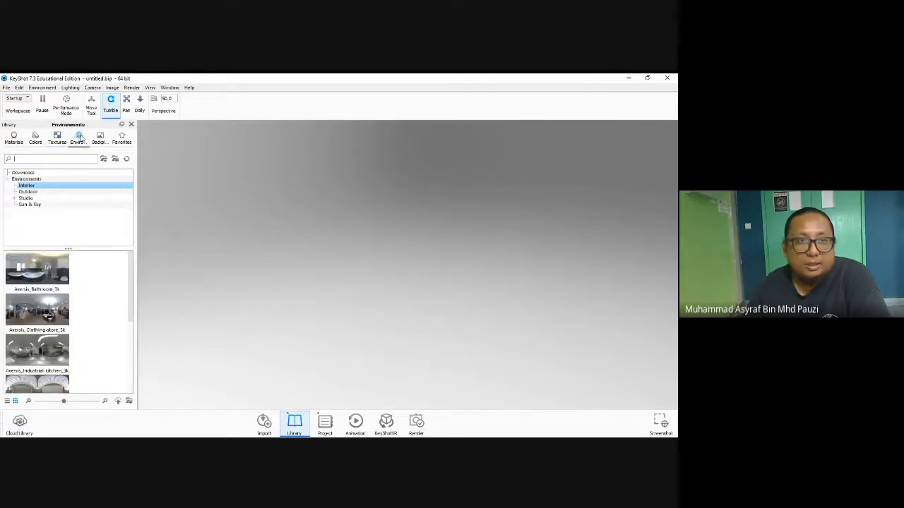
click(51, 186)
scroll(43, 289, down, 3)
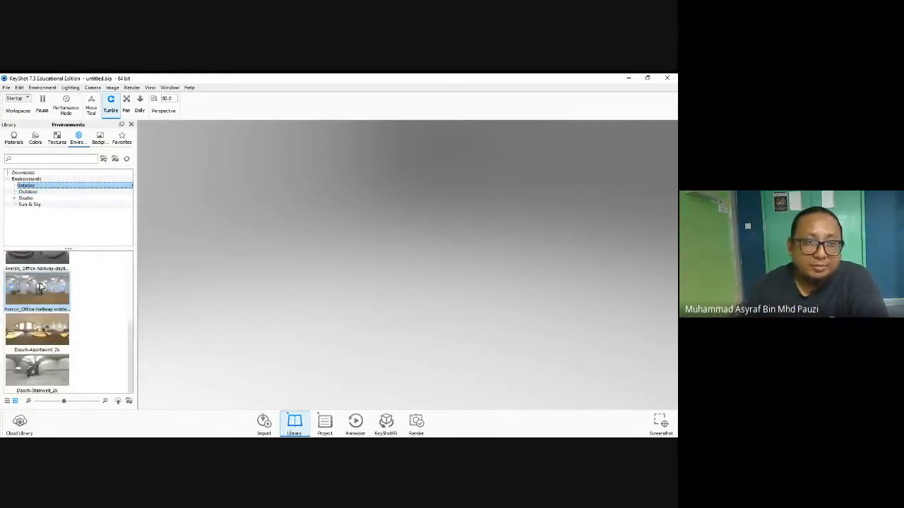
click(92, 402)
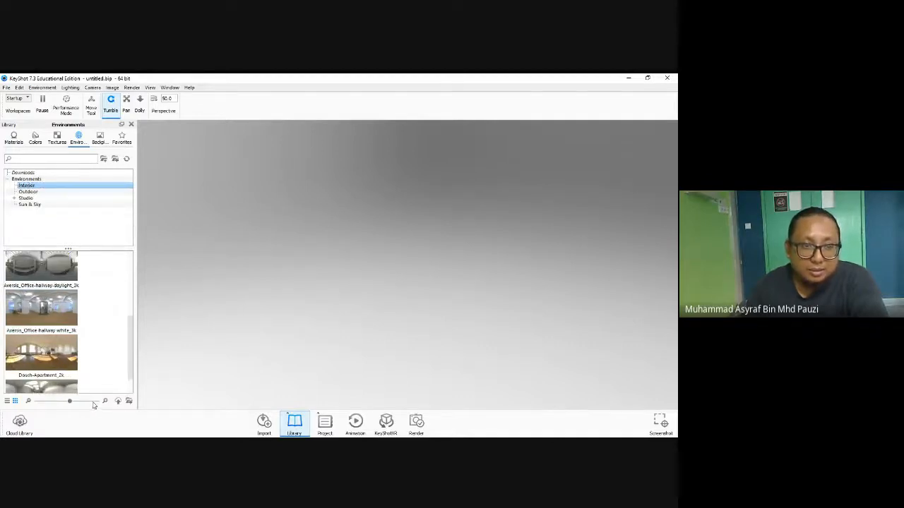
drag(75, 403, 97, 402)
scroll(57, 322, down, 5)
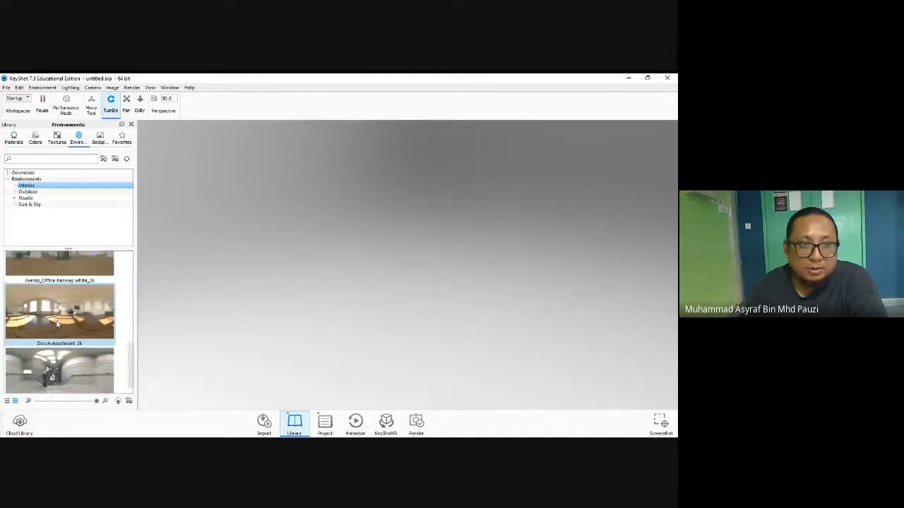
Examine the Outdoor, Studio and Sun & Sky lighting environments in the library
click(28, 191)
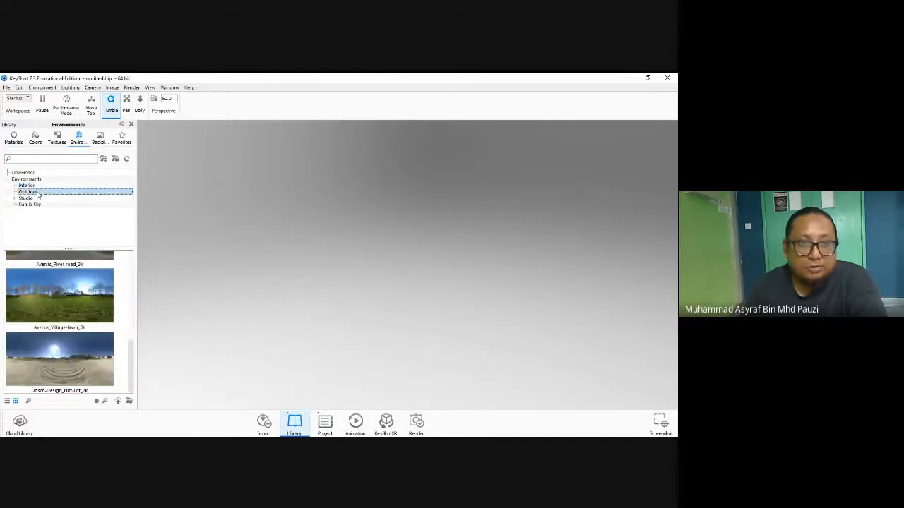
scroll(80, 317, up, 3)
scroll(78, 317, down, 3)
click(25, 198)
scroll(71, 298, down, 3)
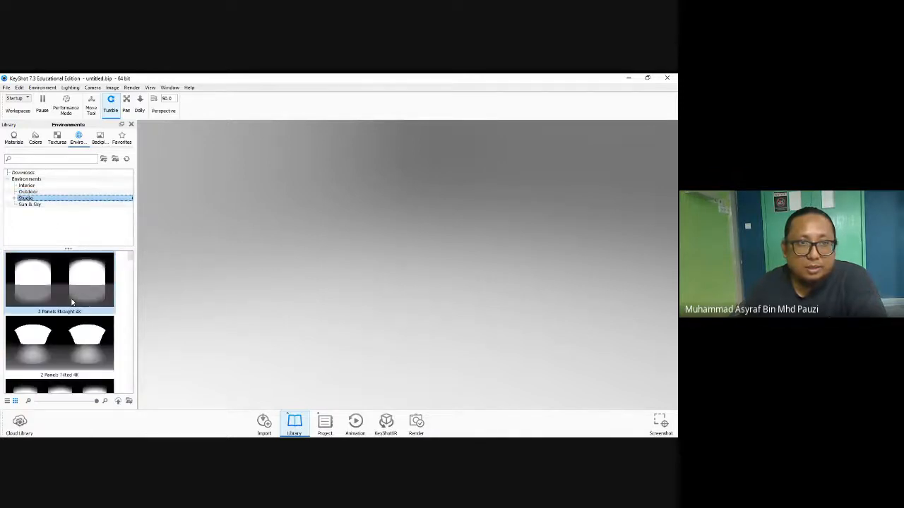
scroll(69, 285, down, 3)
scroll(69, 285, up, 10)
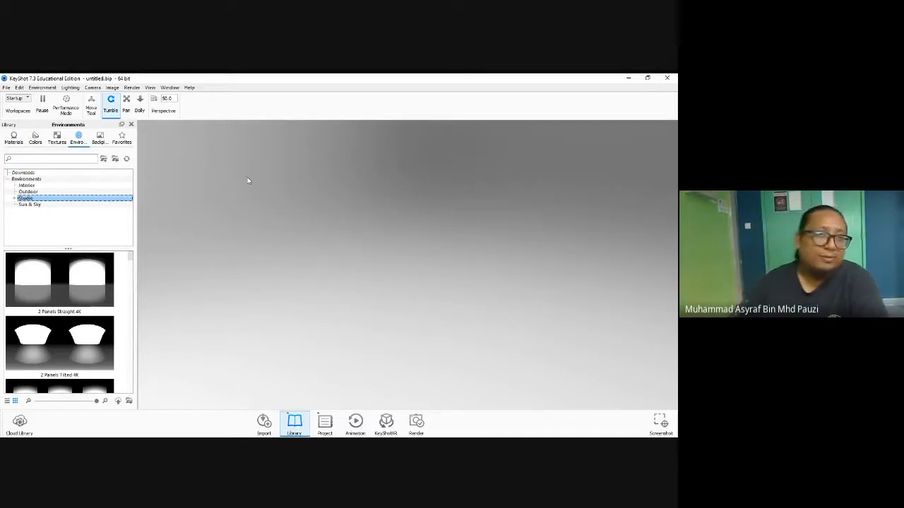
click(32, 204)
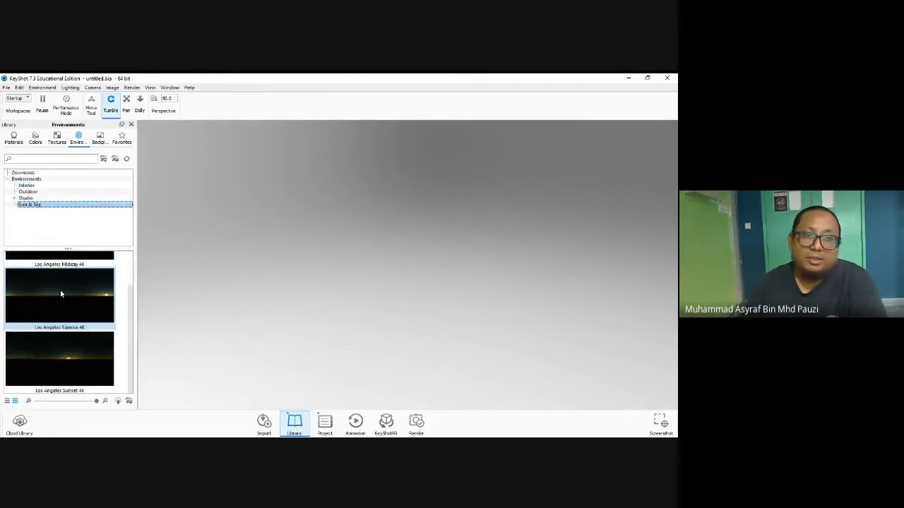
scroll(62, 325, down, 1)
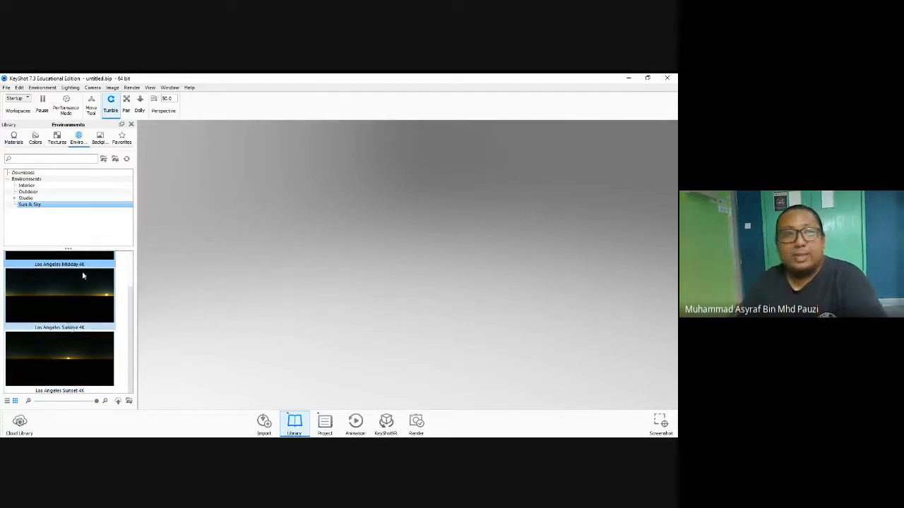
Look over the Interior backplates and swap the library for the project's scene settings
click(99, 138)
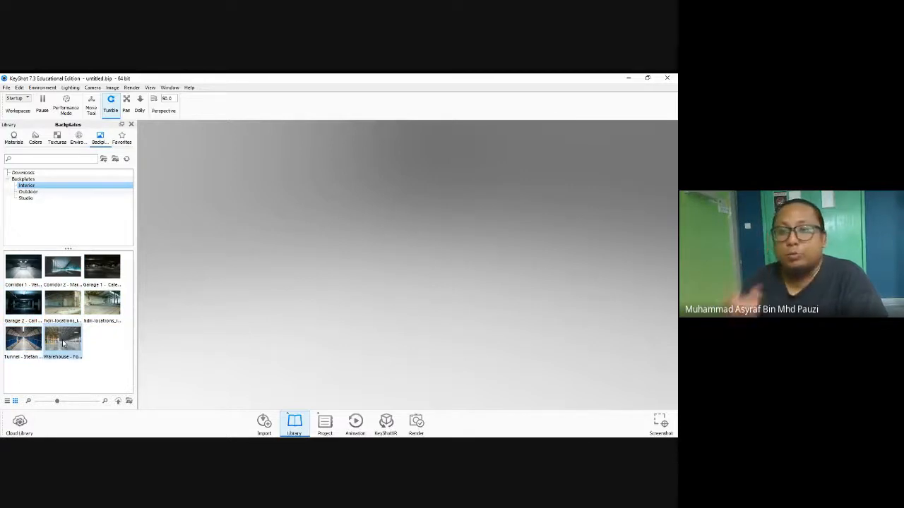
mouse_move(63, 344)
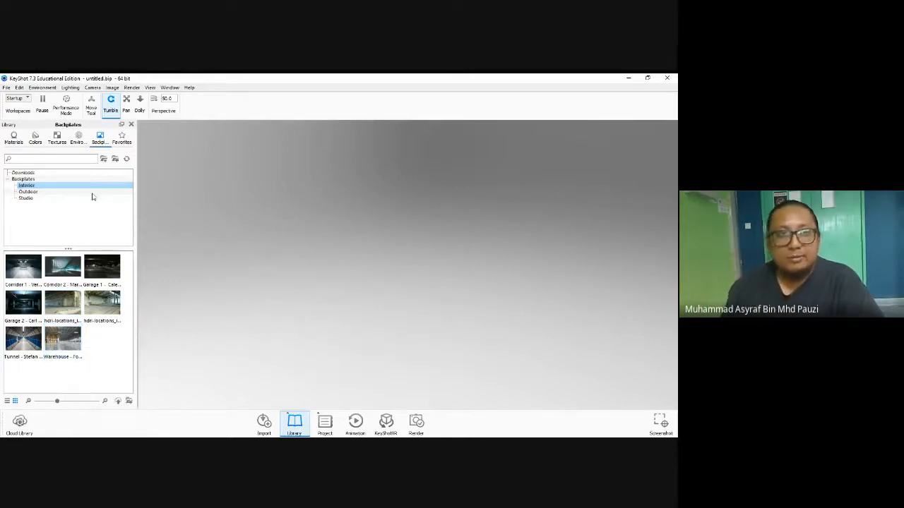
click(130, 125)
click(325, 421)
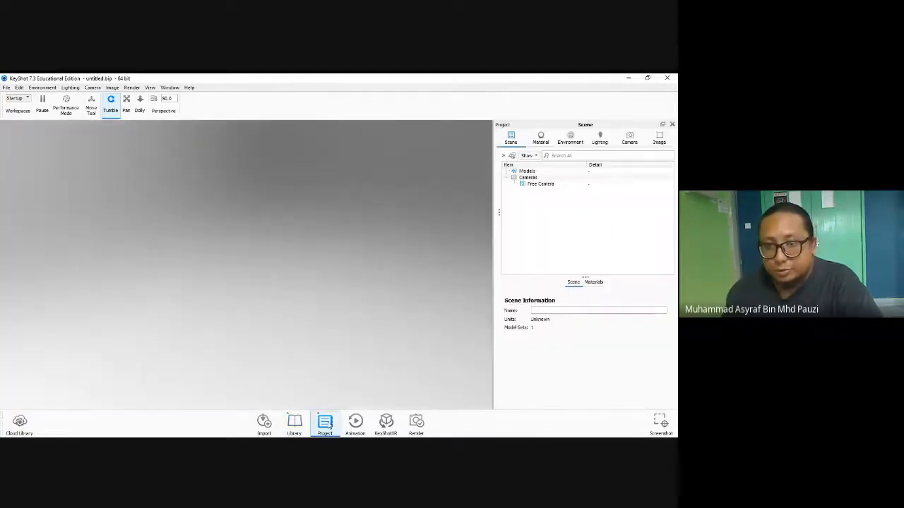
Look through the project's Scene, Material, Environment, Lighting, Camera and Image settings, including the Free Camera's properties, and close the project settings
click(530, 184)
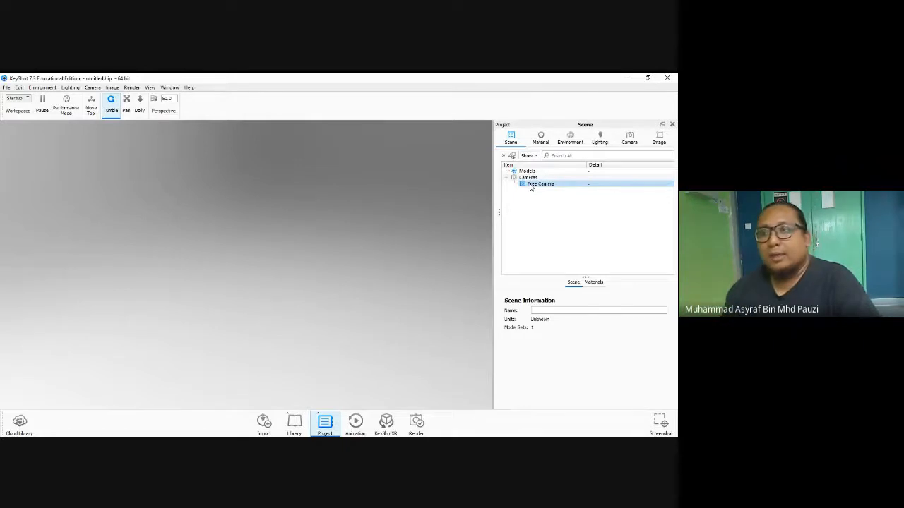
click(541, 184)
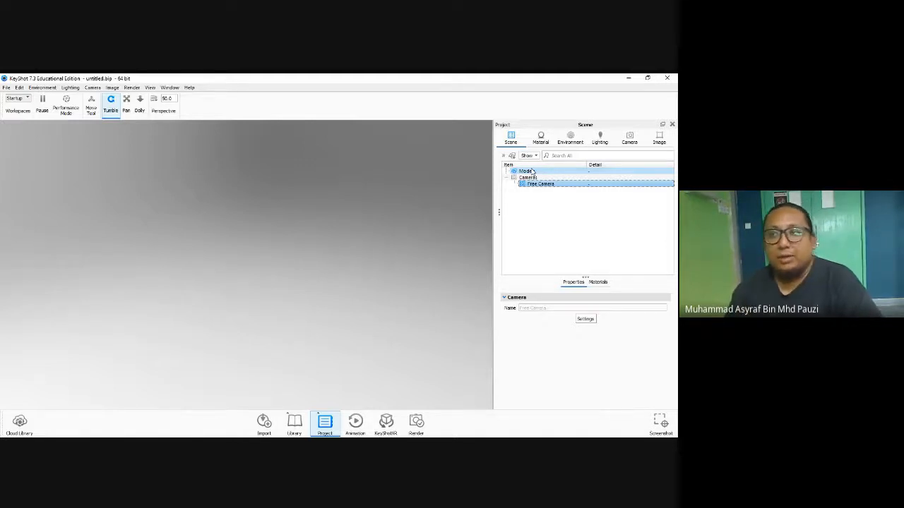
click(541, 137)
click(570, 138)
click(597, 140)
click(627, 141)
click(659, 141)
click(625, 143)
click(600, 139)
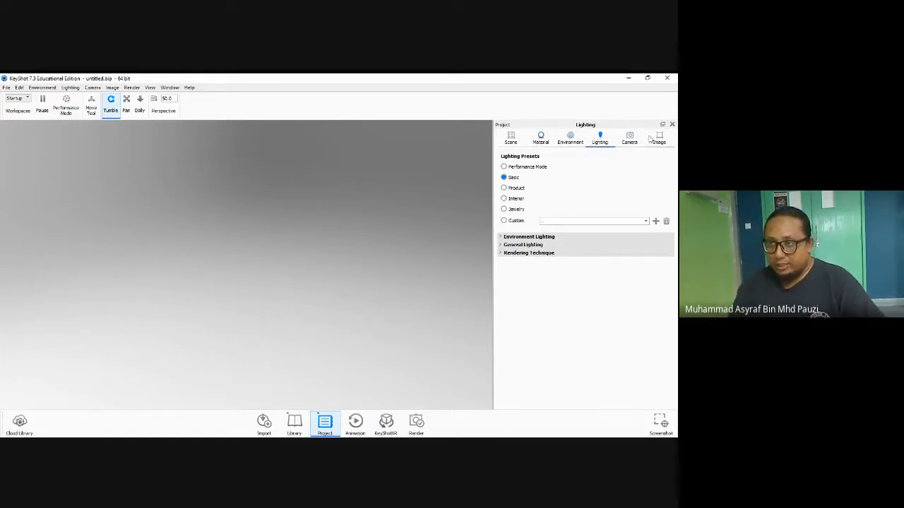
click(672, 125)
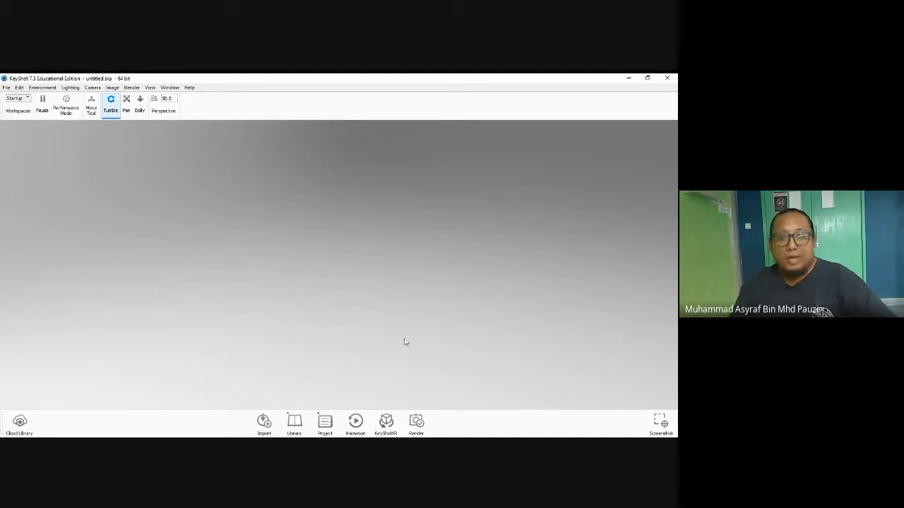
Import the "bomb with layer" Rhino file from the Desktop, using Z as the up orientation
click(264, 422)
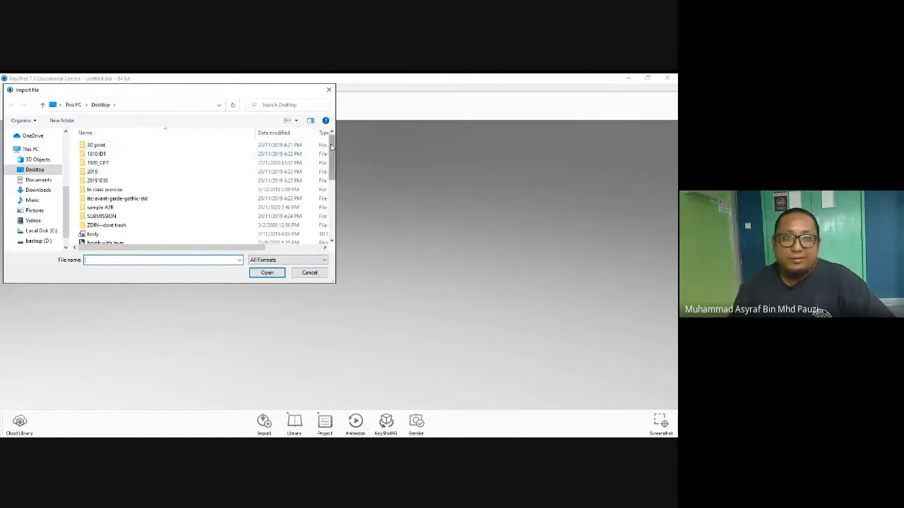
drag(330, 146, 330, 156)
scroll(122, 208, down, 1)
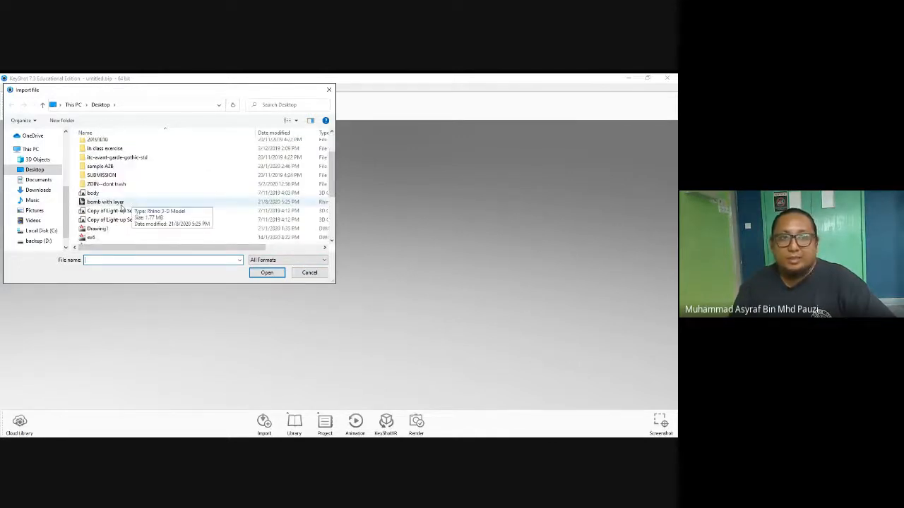
click(113, 203)
click(267, 273)
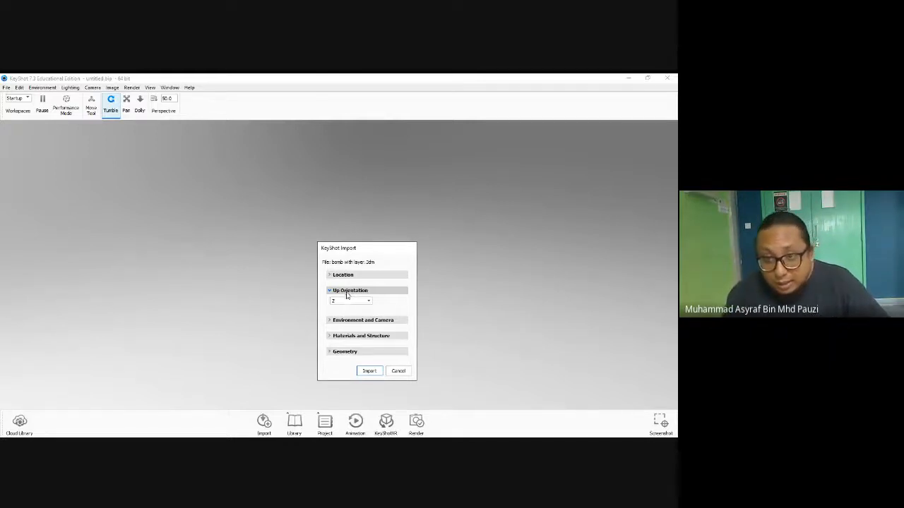
click(347, 301)
click(347, 305)
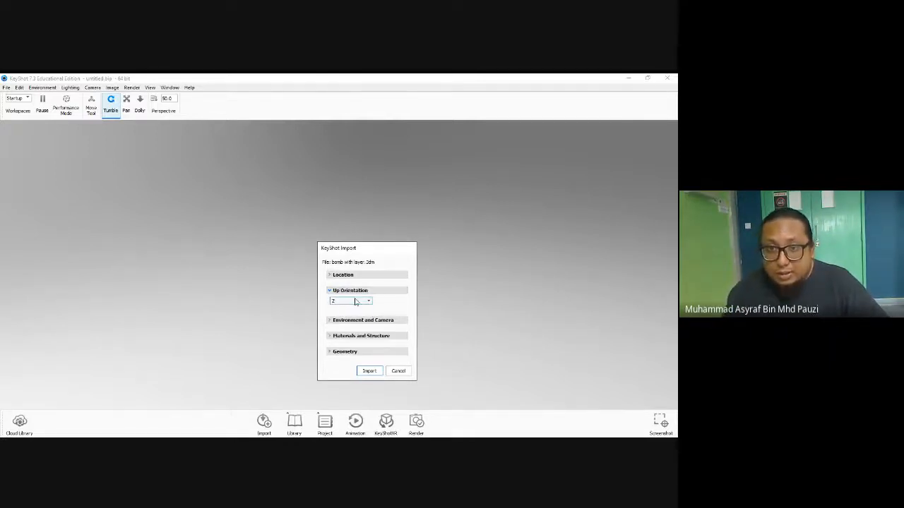
click(369, 371)
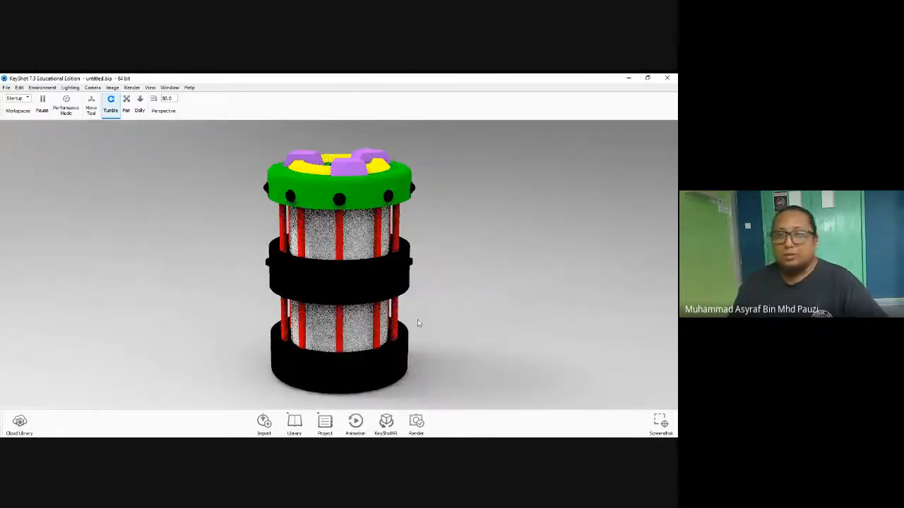
Examine the imported bomb model from near and far, with a slight turn around it
right_click(303, 301)
drag(190, 313, 213, 308)
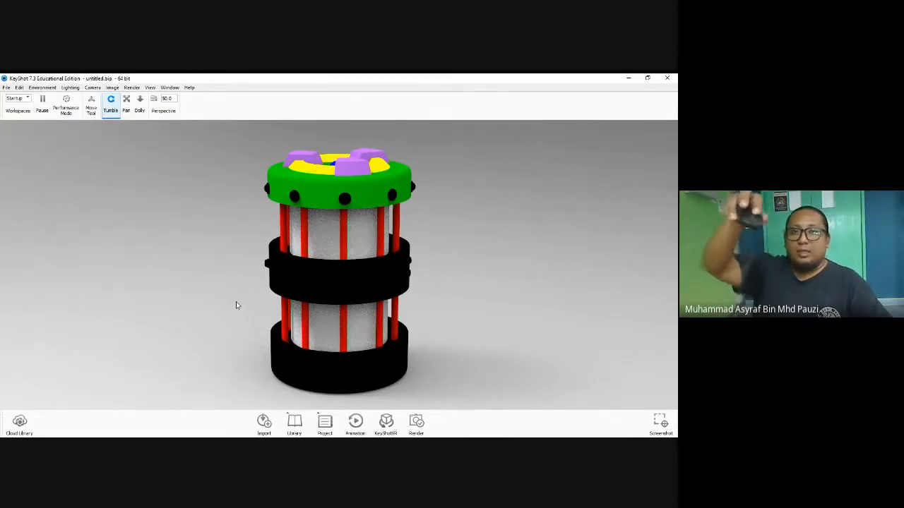
scroll(237, 305, down, 5)
scroll(236, 305, up, 4)
scroll(237, 305, down, 2)
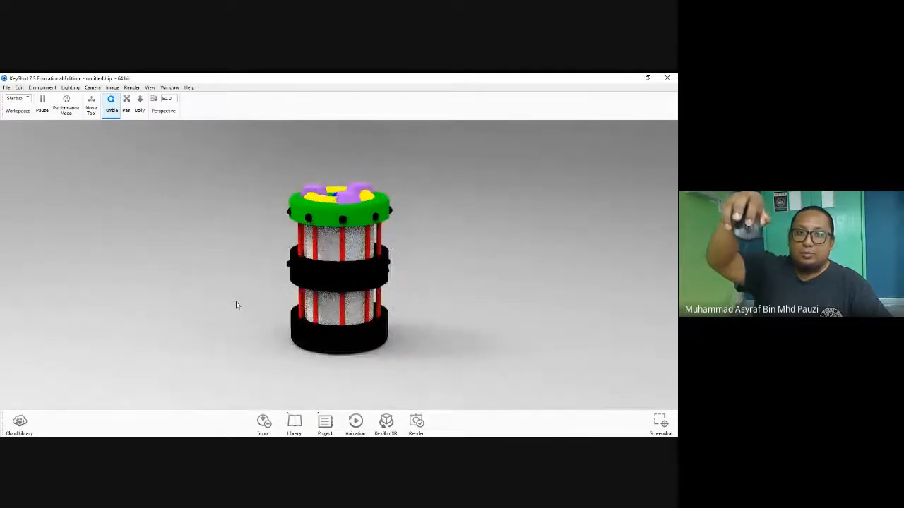
scroll(237, 305, up, 3)
scroll(237, 306, down, 3)
scroll(237, 305, up, 3)
scroll(236, 305, up, 4)
scroll(237, 305, down, 2)
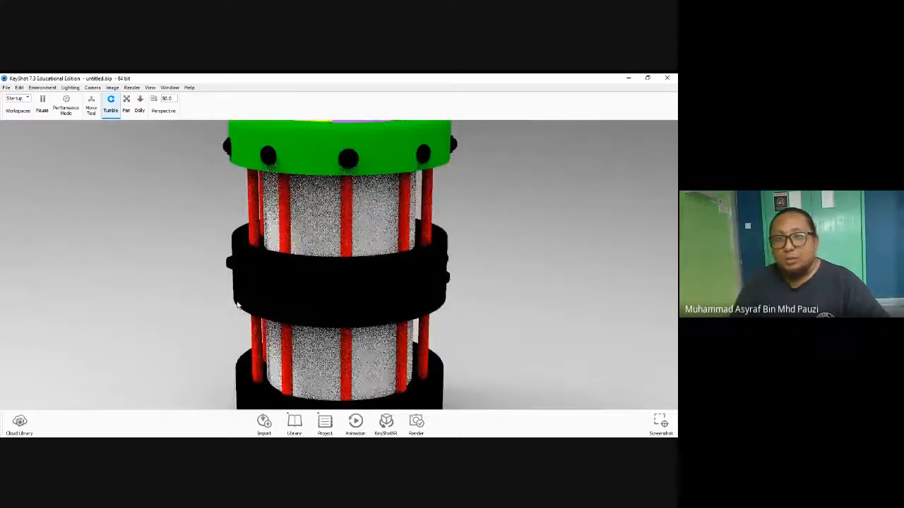
scroll(251, 301, down, 4)
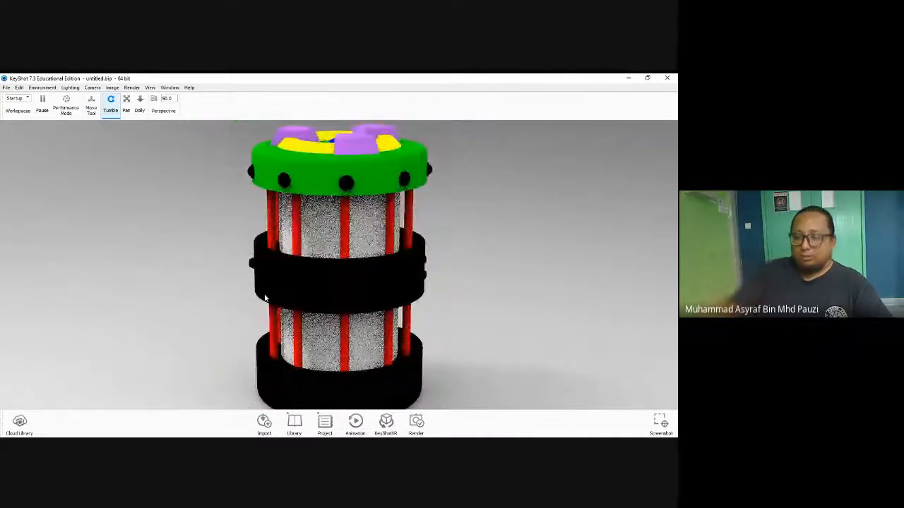
scroll(264, 297, up, 3)
scroll(264, 298, down, 2)
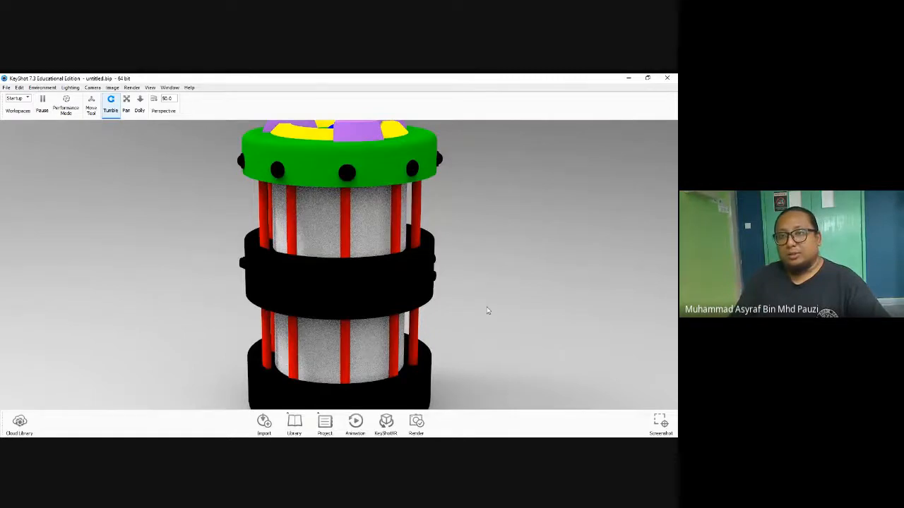
scroll(487, 311, down, 5)
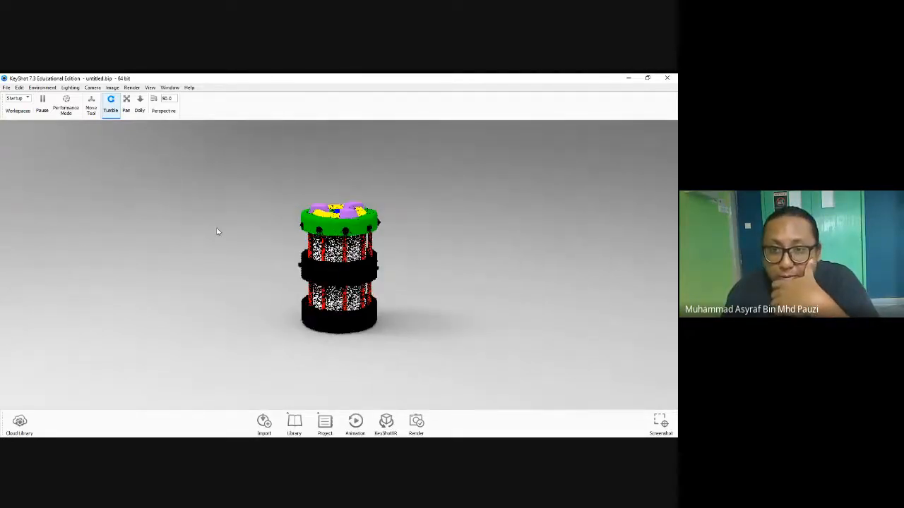
scroll(217, 228, up, 5)
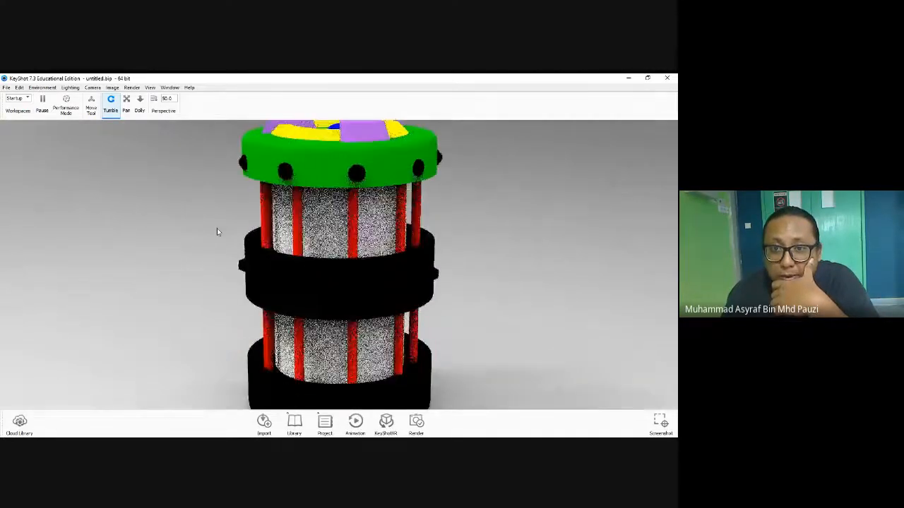
scroll(216, 228, up, 3)
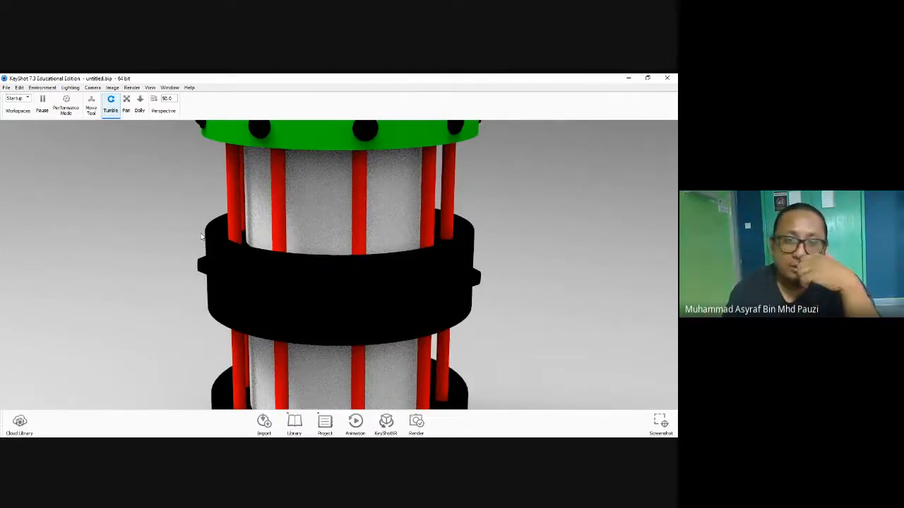
View the bomb from a higher angle to examine its lid, with the whole model in frame
right_click(262, 252)
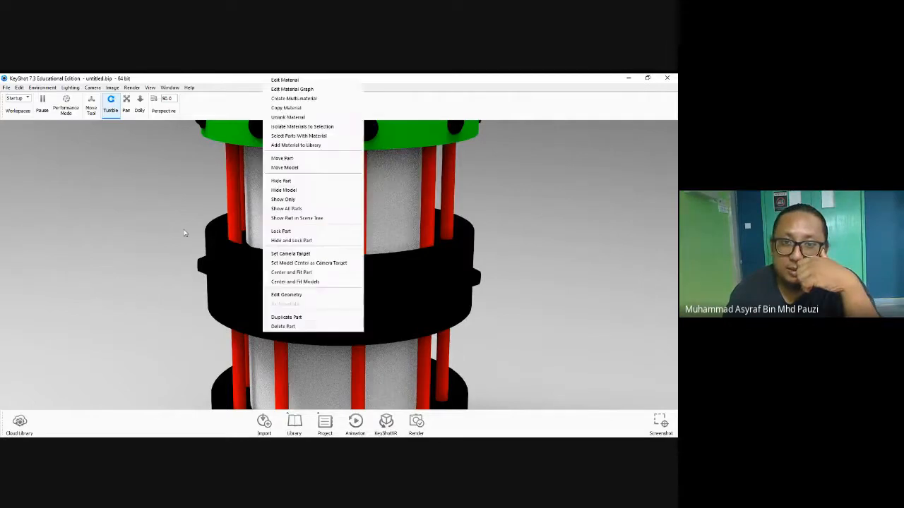
click(181, 225)
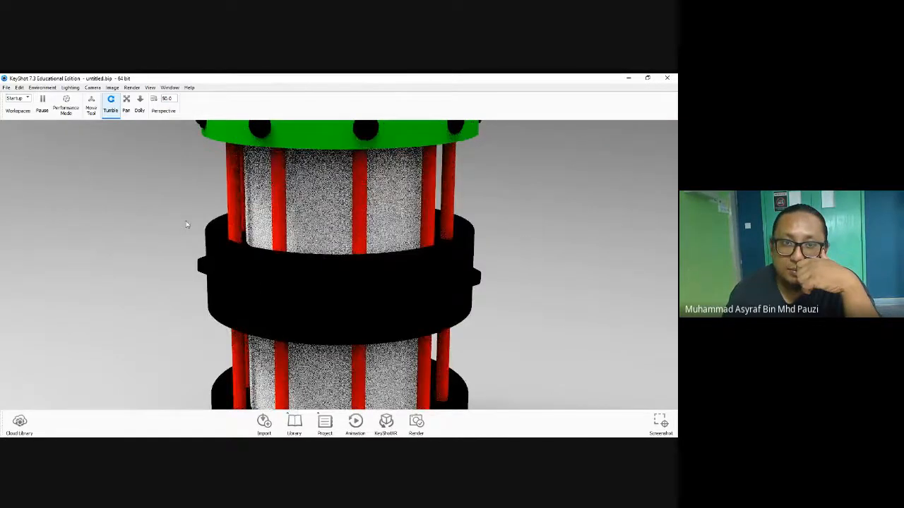
drag(187, 225, 184, 268)
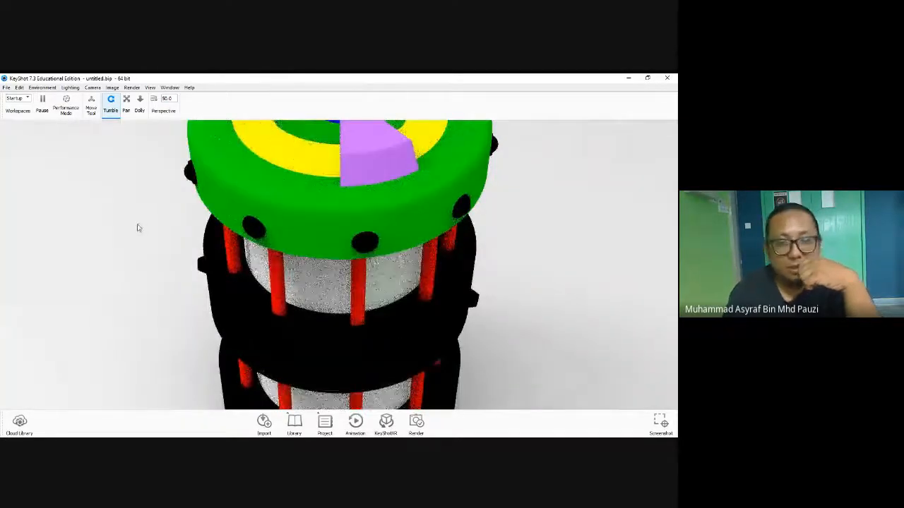
drag(205, 351, 195, 309)
scroll(204, 311, down, 4)
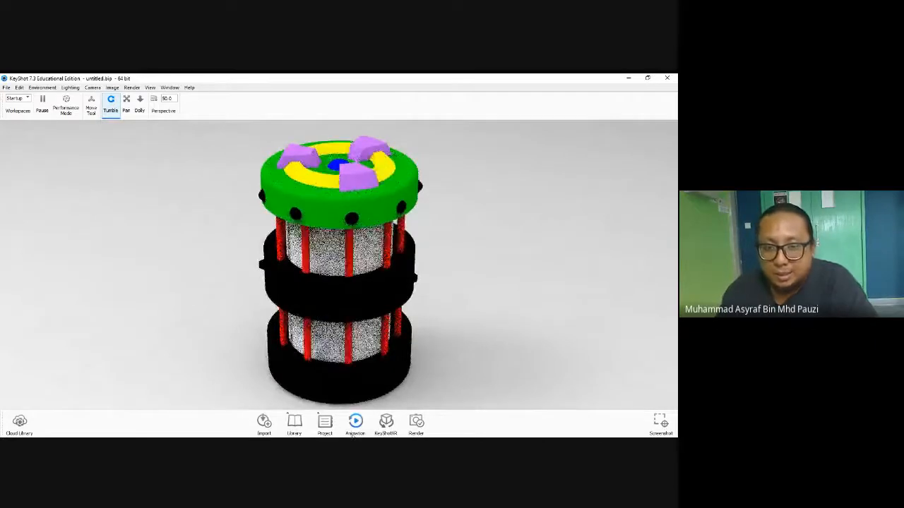
Look through the Metal materials in the library, from the aluminum finishes to the copper and gold ones
click(290, 428)
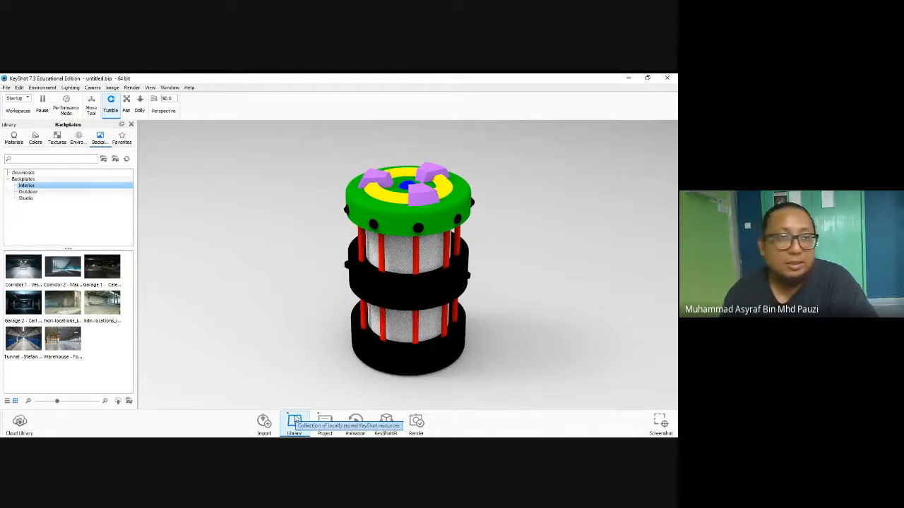
click(13, 140)
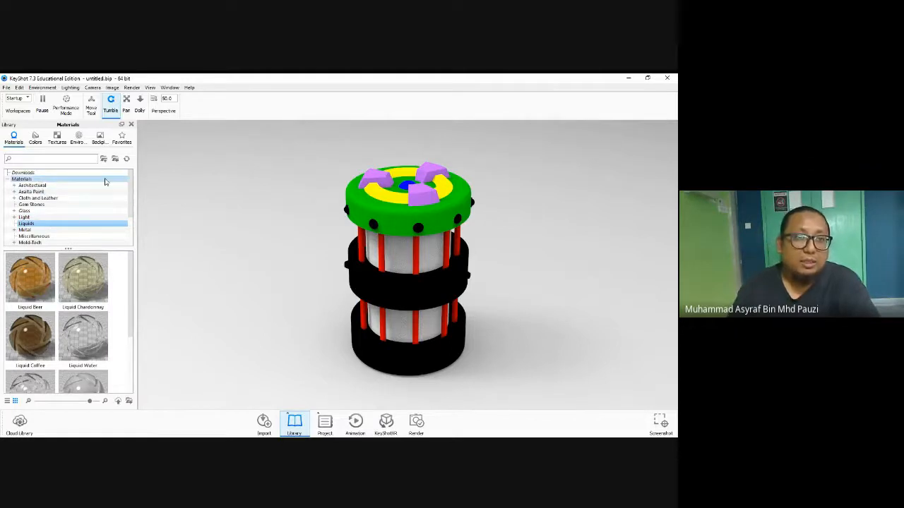
click(31, 230)
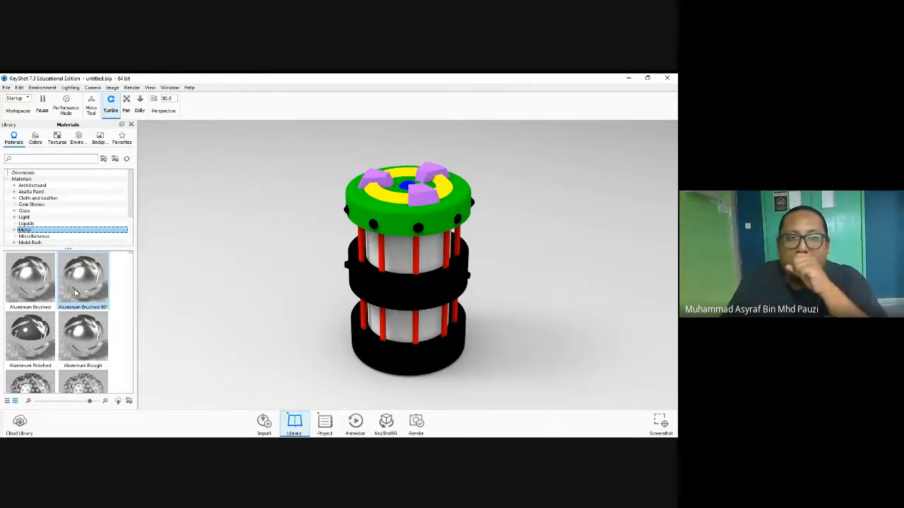
scroll(77, 293, down, 5)
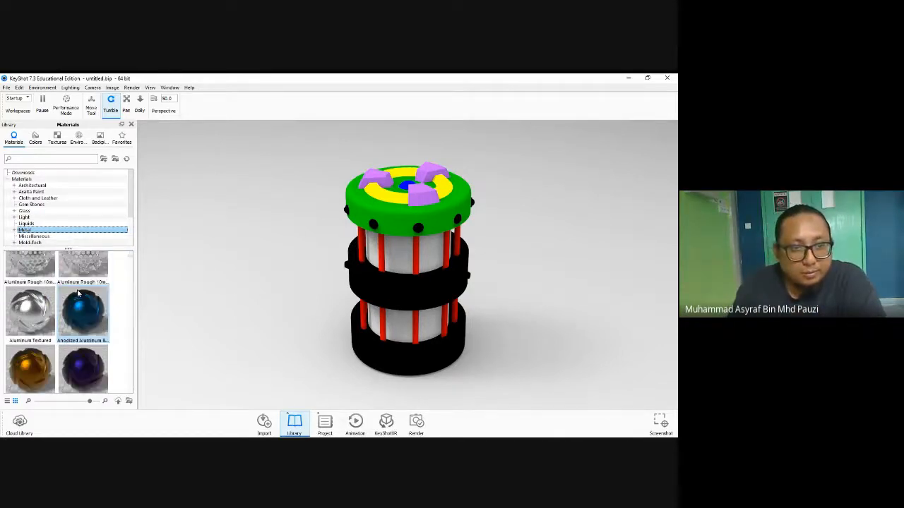
scroll(77, 292, down, 2)
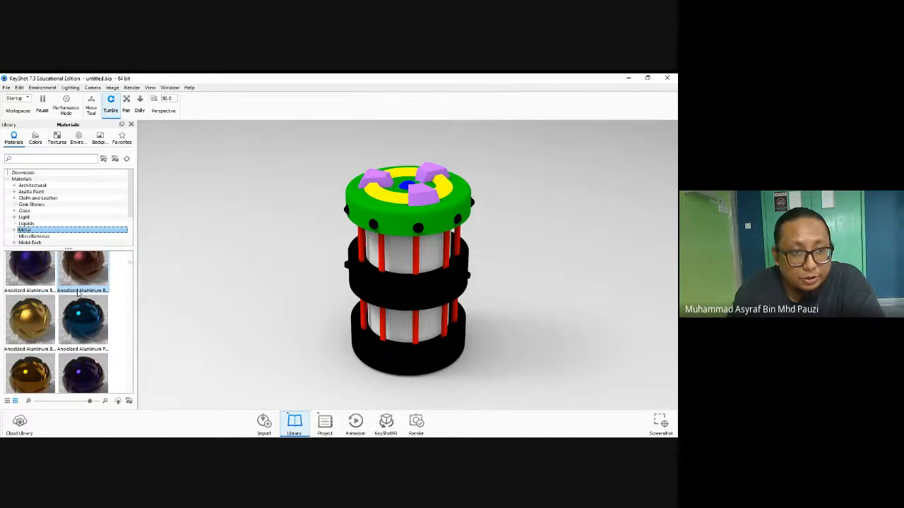
scroll(78, 293, down, 8)
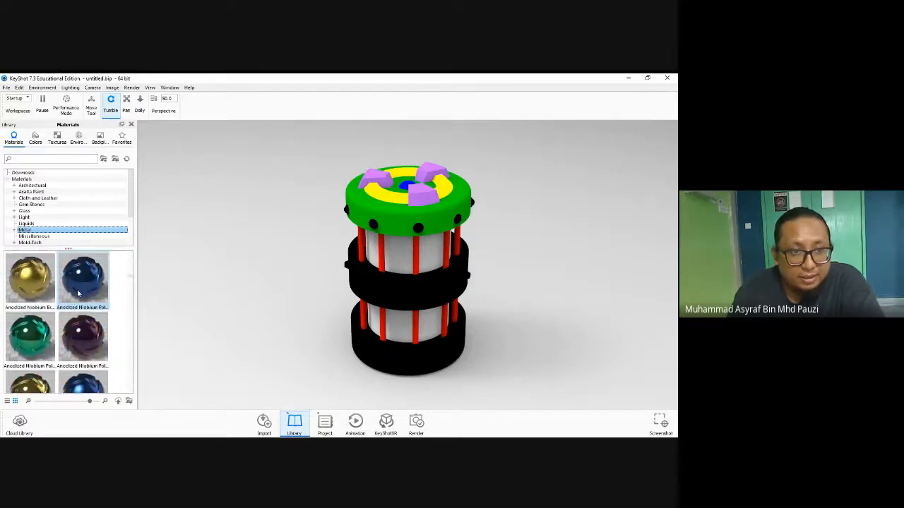
scroll(78, 293, down, 4)
scroll(78, 293, down, 6)
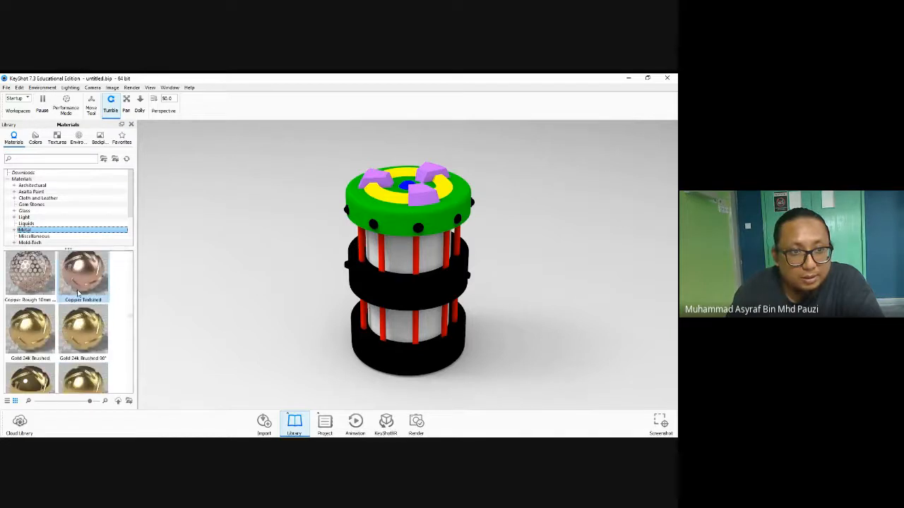
scroll(77, 293, up, 3)
scroll(77, 292, up, 2)
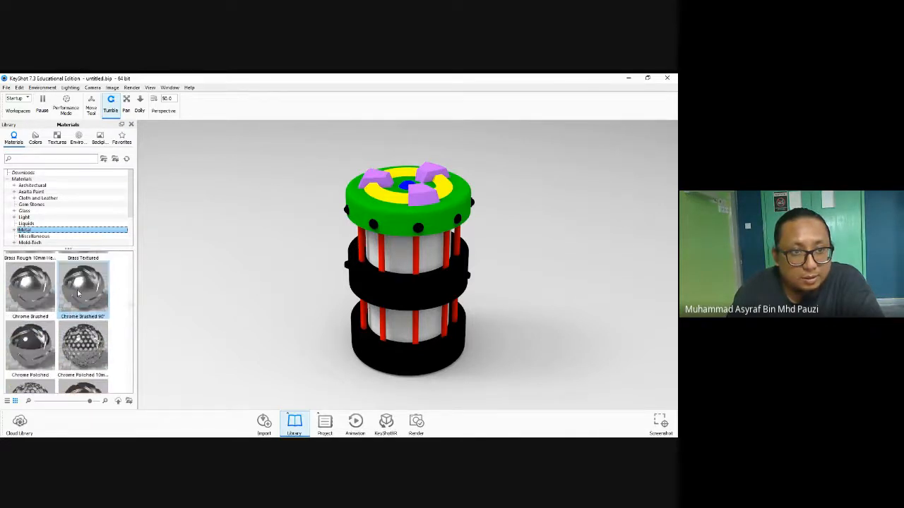
Apply the brown Anodized Titanium metal material to the bomb's green lid ring
click(39, 293)
scroll(39, 293, up, 5)
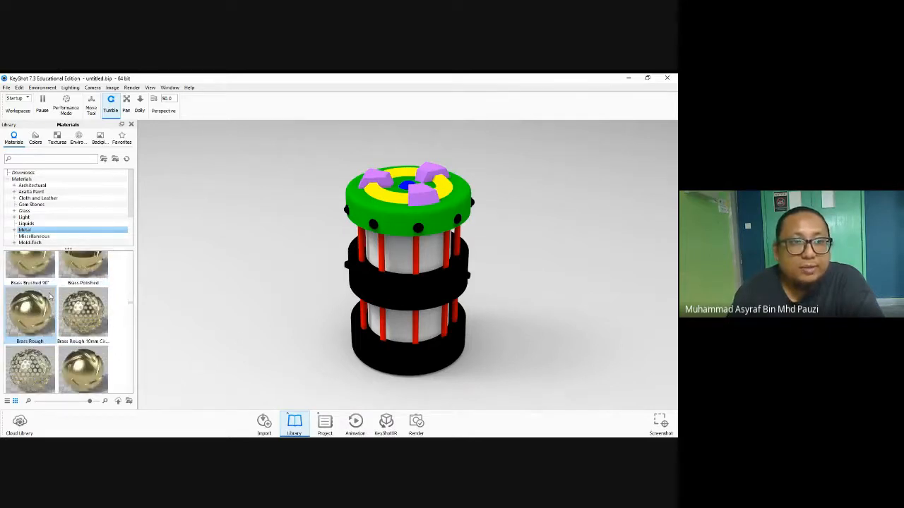
scroll(49, 296, up, 6)
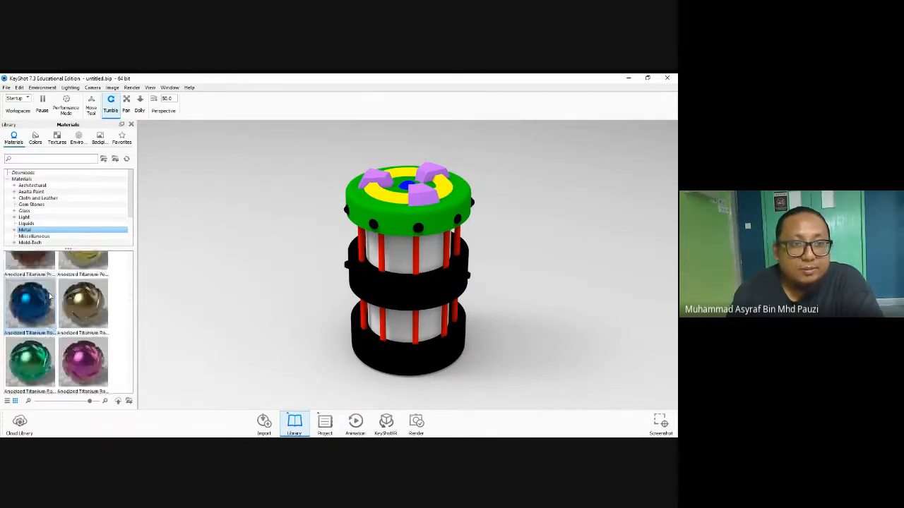
scroll(49, 296, up, 2)
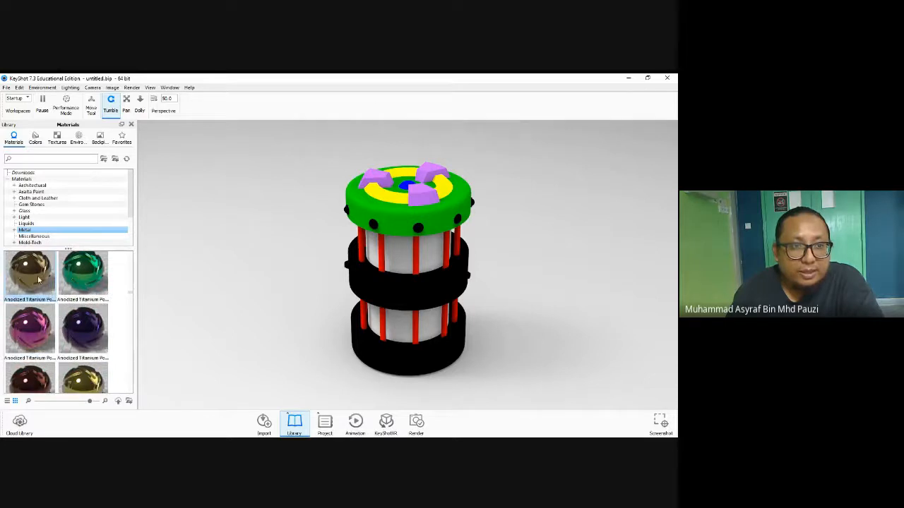
scroll(35, 281, up, 1)
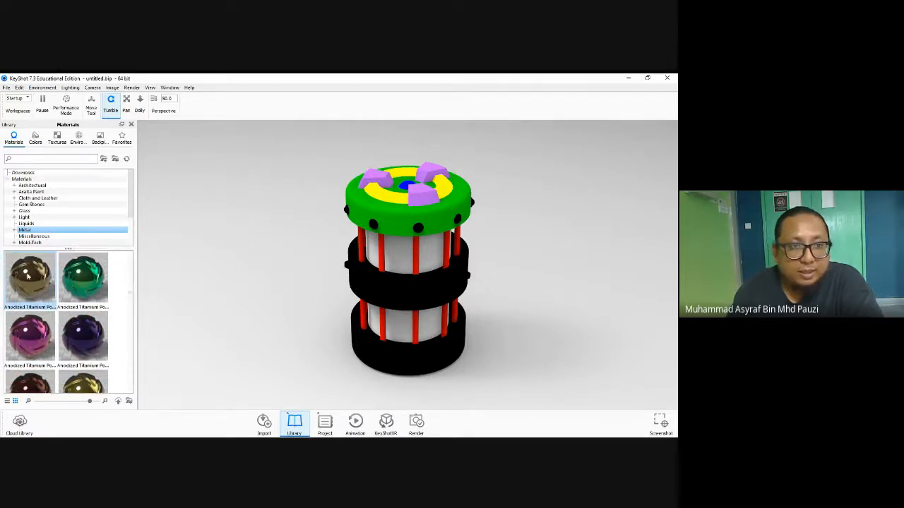
drag(30, 283, 361, 204)
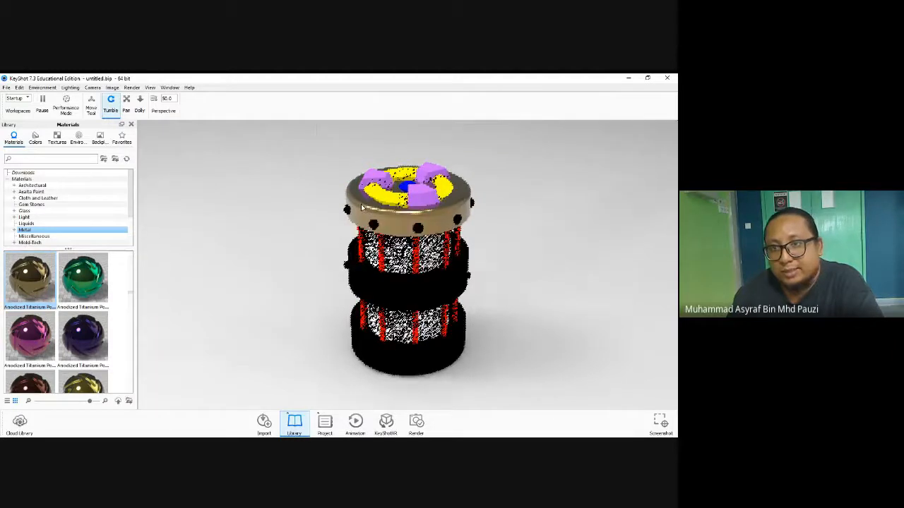
Apply the brown Anodized Titanium metal material to the bomb's black middle ring without linking it to the lid ring's material
drag(30, 279, 371, 285)
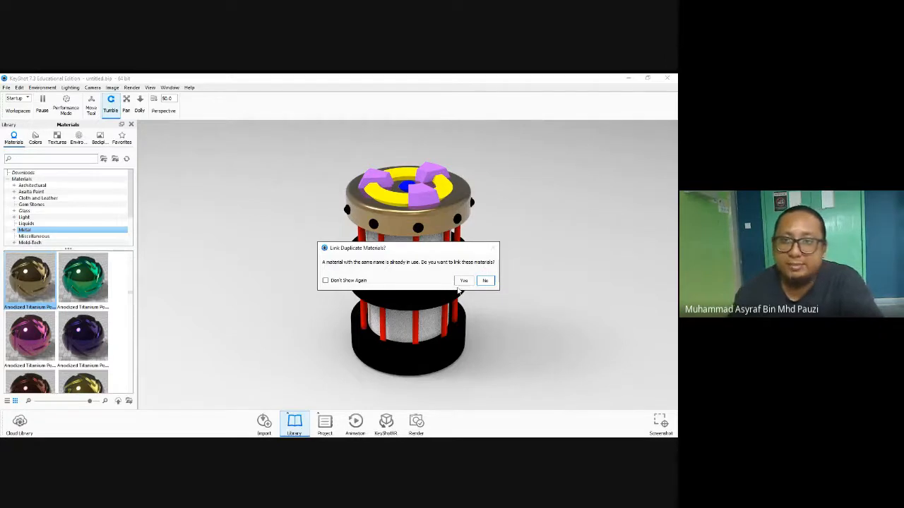
drag(398, 253, 393, 350)
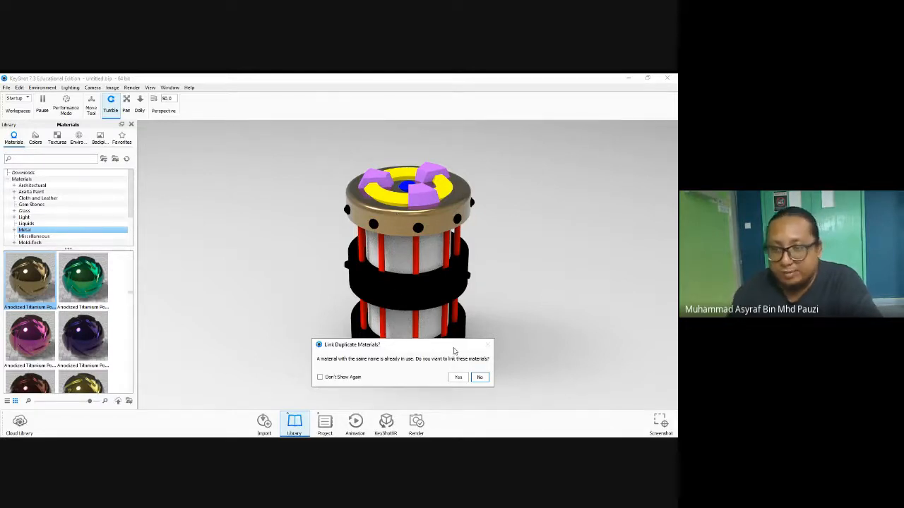
click(479, 379)
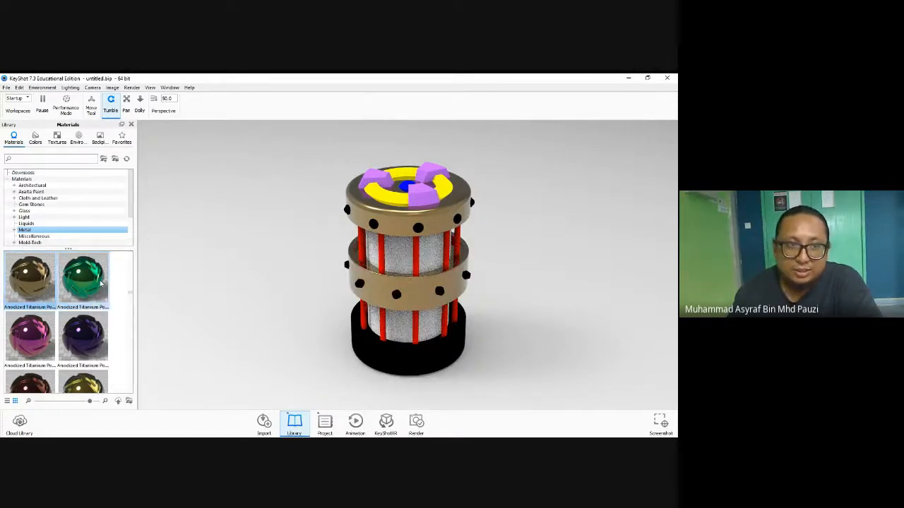
Try the green Anodized Titanium material on the middle ring and put the brown one back, unlinked
drag(373, 290, 376, 288)
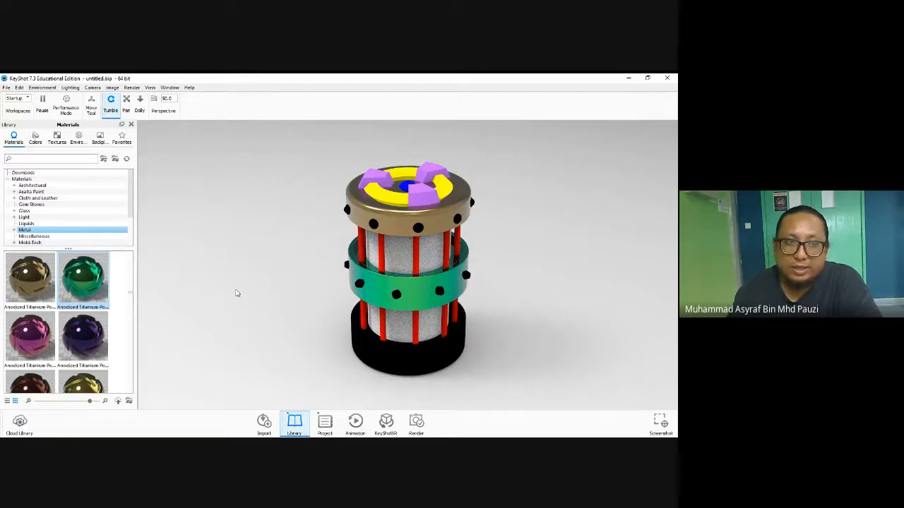
drag(30, 277, 382, 294)
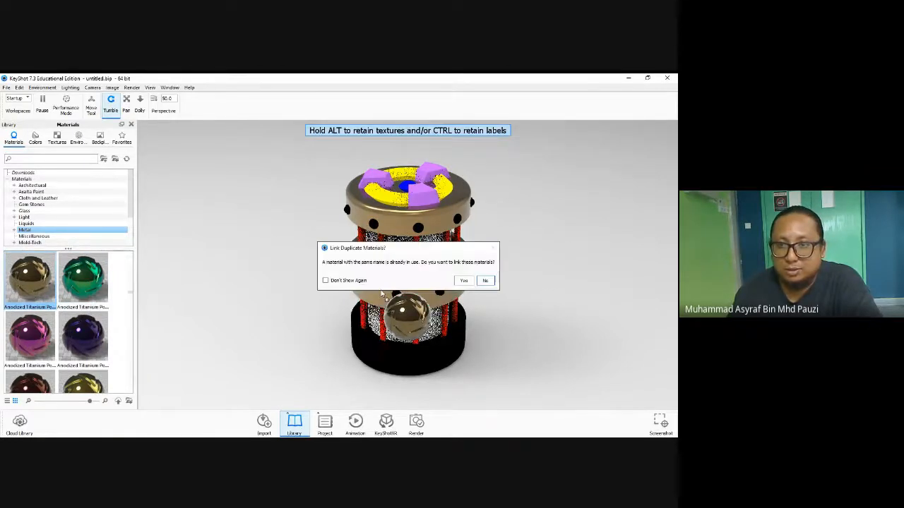
click(485, 281)
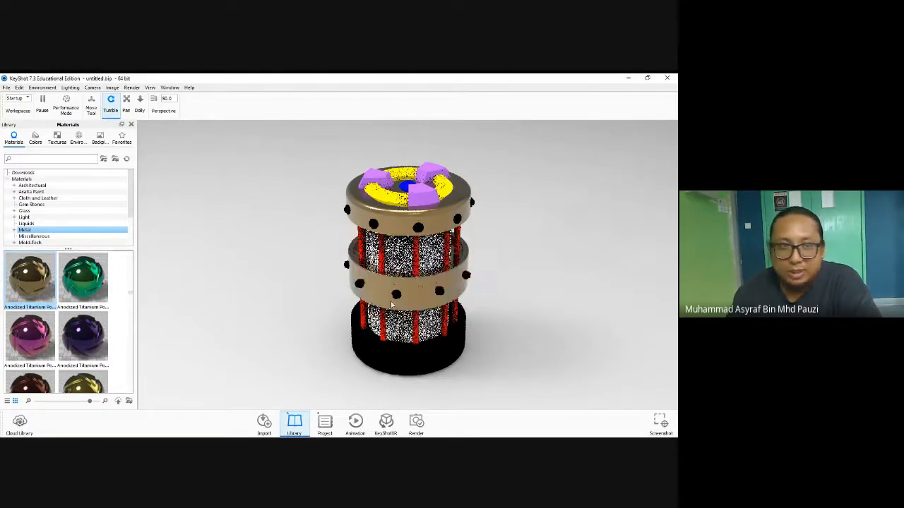
Apply the brown Anodized Titanium material to the black base ring without linking the duplicate materials
drag(30, 277, 381, 362)
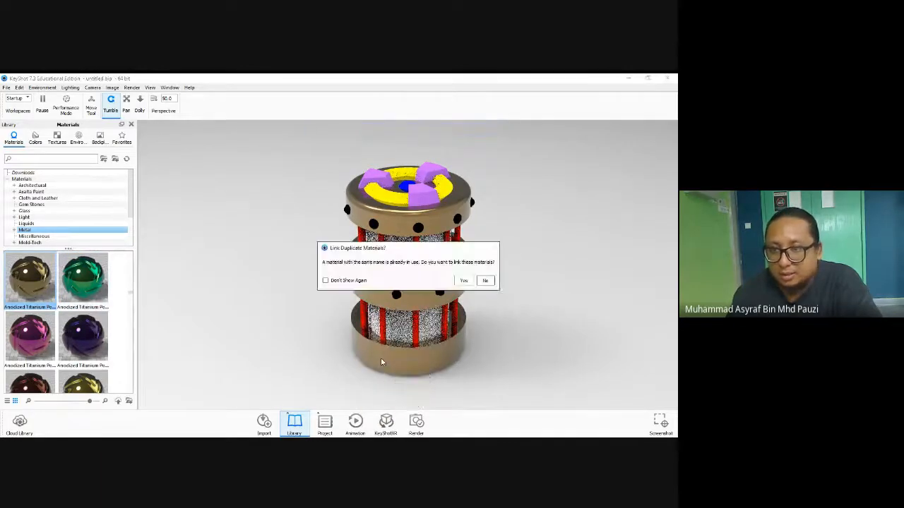
click(485, 281)
Apply a green Anodized Titanium material to the three purple blocks on the lid
drag(484, 323, 502, 365)
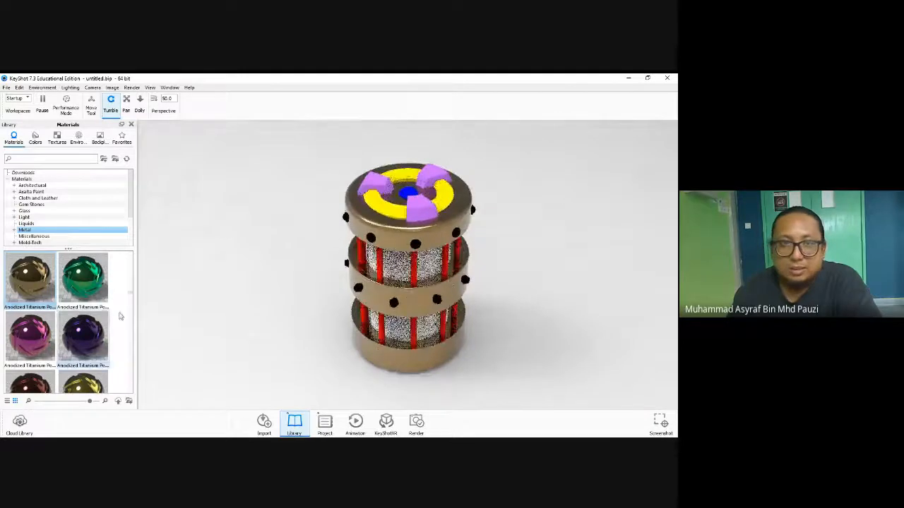
scroll(69, 299, up, 5)
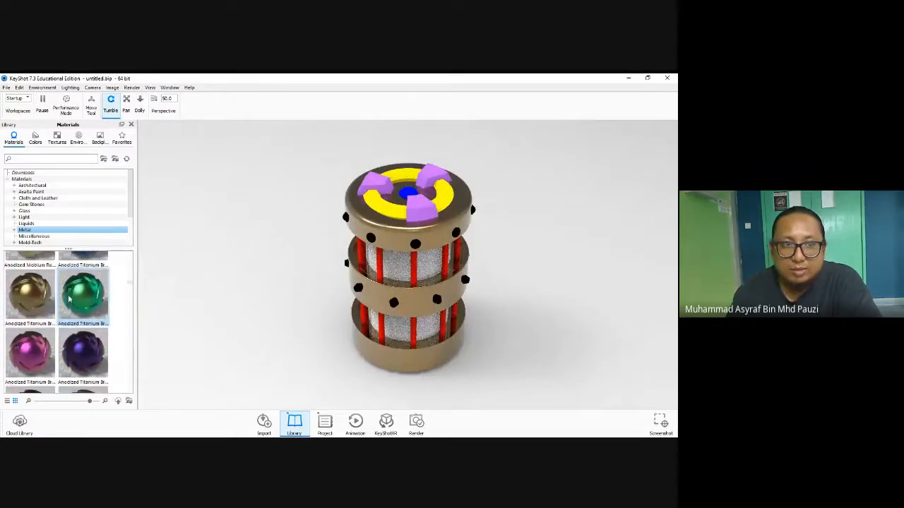
drag(83, 303, 376, 188)
Apply the dark red Anodized Titanium material to the blue centre of the lid
scroll(64, 341, up, 10)
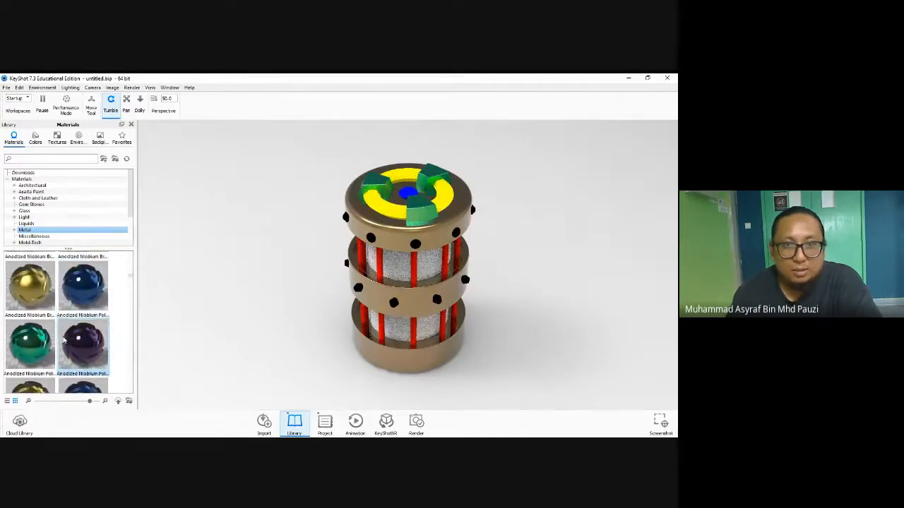
scroll(67, 340, down, 5)
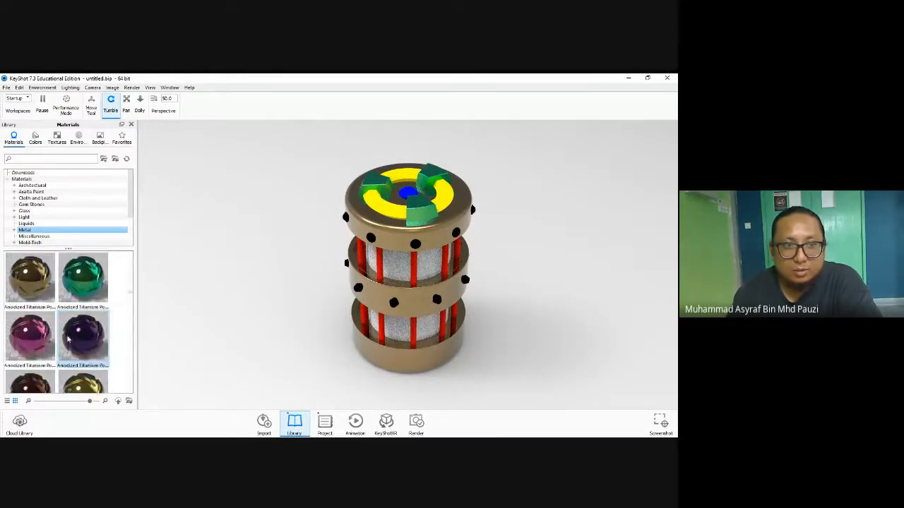
scroll(67, 339, up, 5)
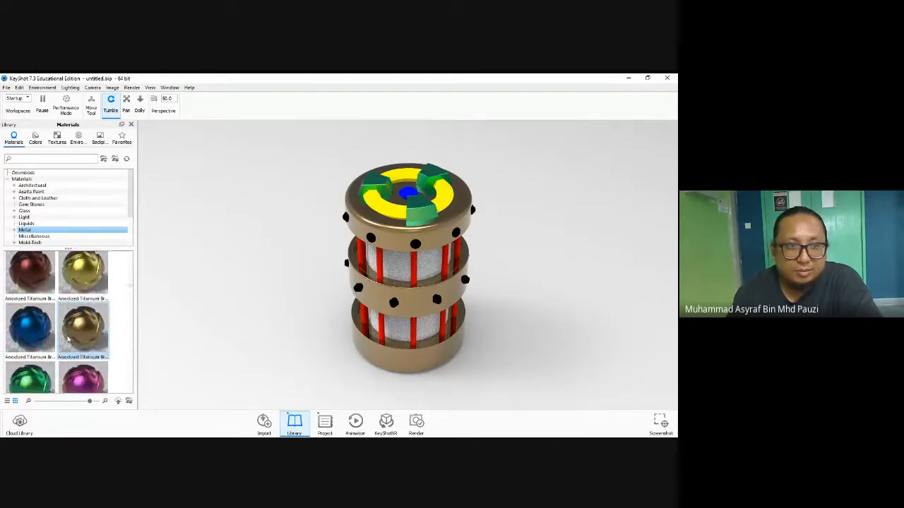
drag(29, 273, 409, 195)
Apply the dark red Anodized Aluminum material to the centre of the lid
scroll(74, 310, up, 3)
scroll(74, 311, down, 1)
scroll(74, 311, up, 1)
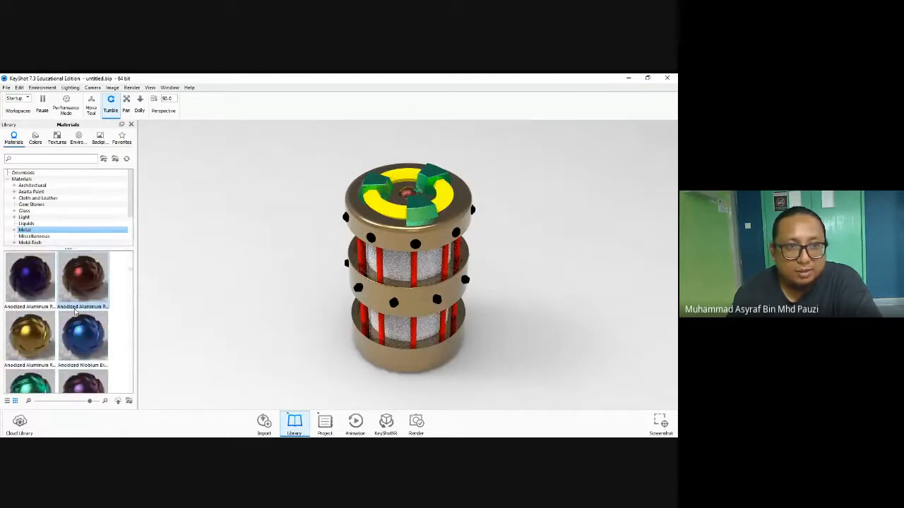
scroll(76, 311, down, 3)
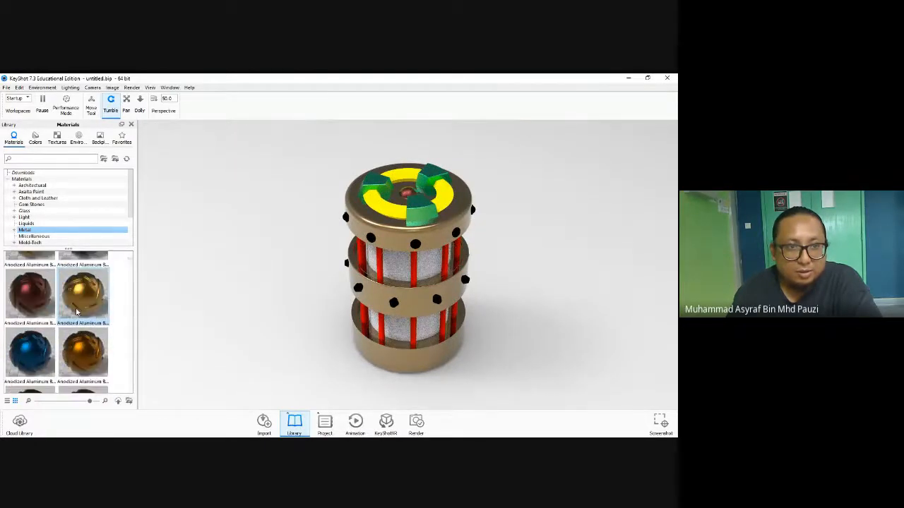
drag(30, 303, 408, 195)
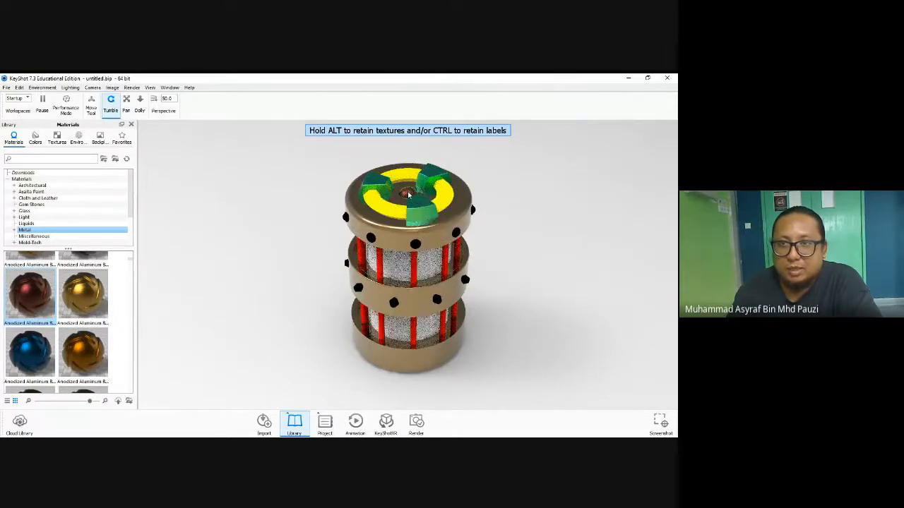
Apply the orange Anodized Aluminum Rough material to the yellow ring on the lid
scroll(80, 326, up, 3)
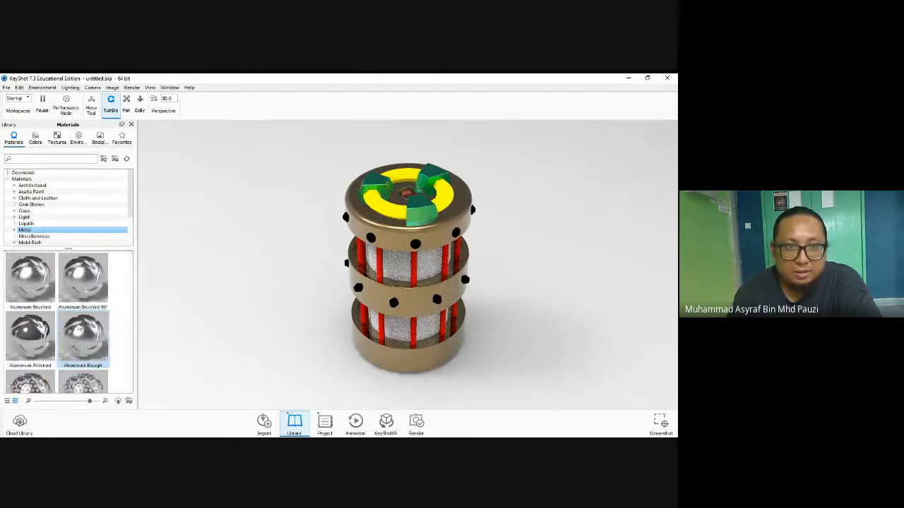
scroll(80, 326, down, 3)
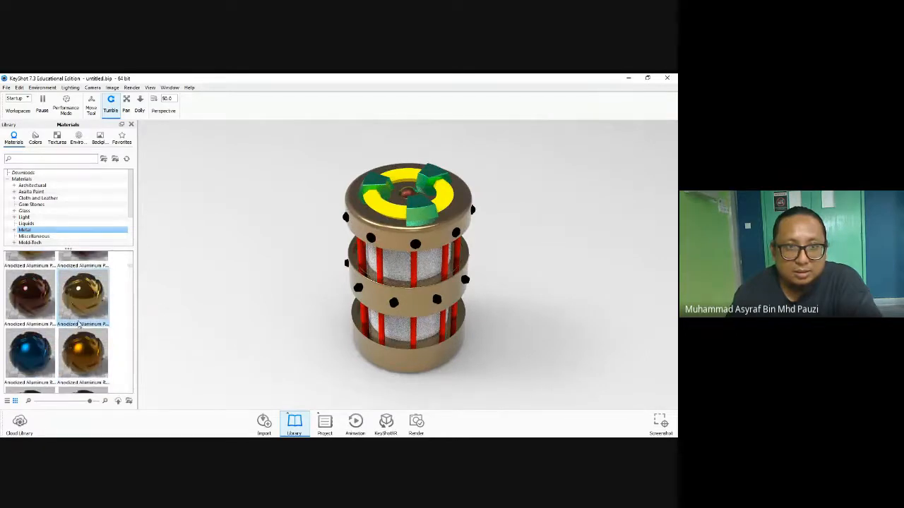
mouse_move(46, 346)
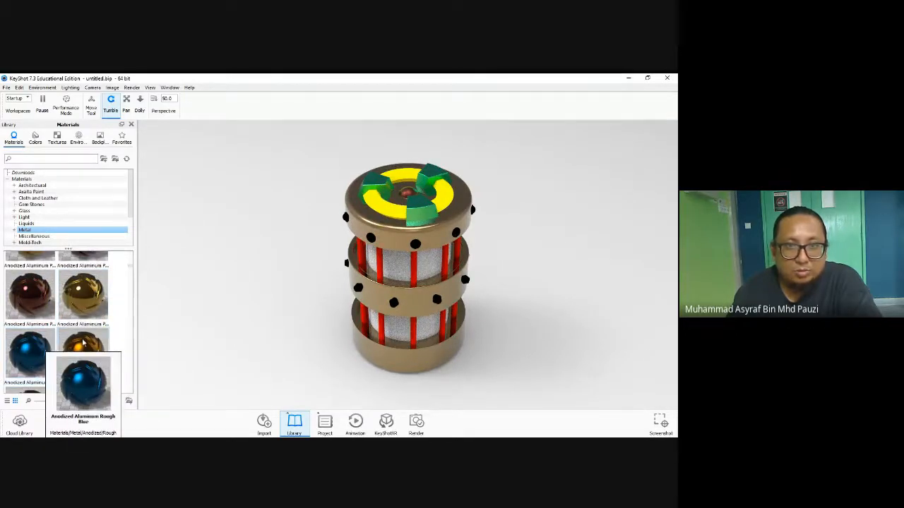
drag(86, 346, 382, 216)
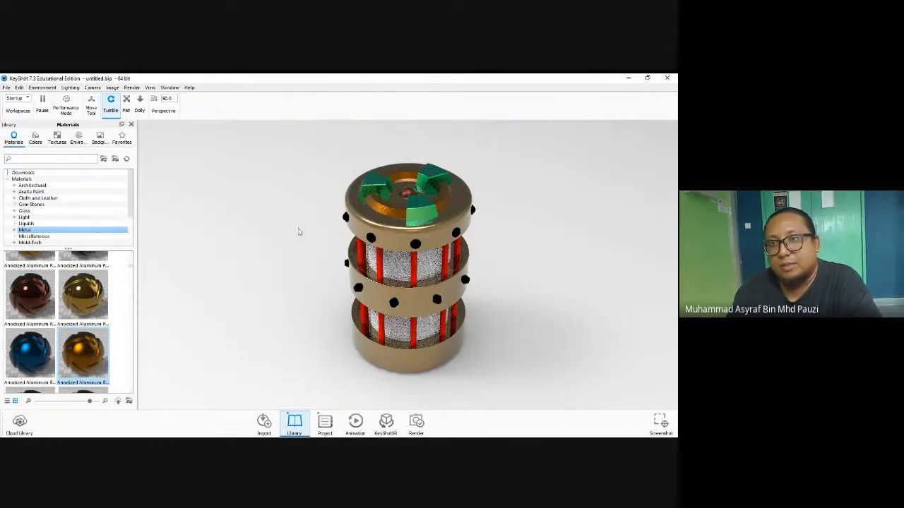
Apply the blue Anodized Titanium material to the three green blocks on the lid
mouse_move(298, 227)
mouse_down()
mouse_move(298, 268)
mouse_move(312, 209)
mouse_move(314, 221)
mouse_up()
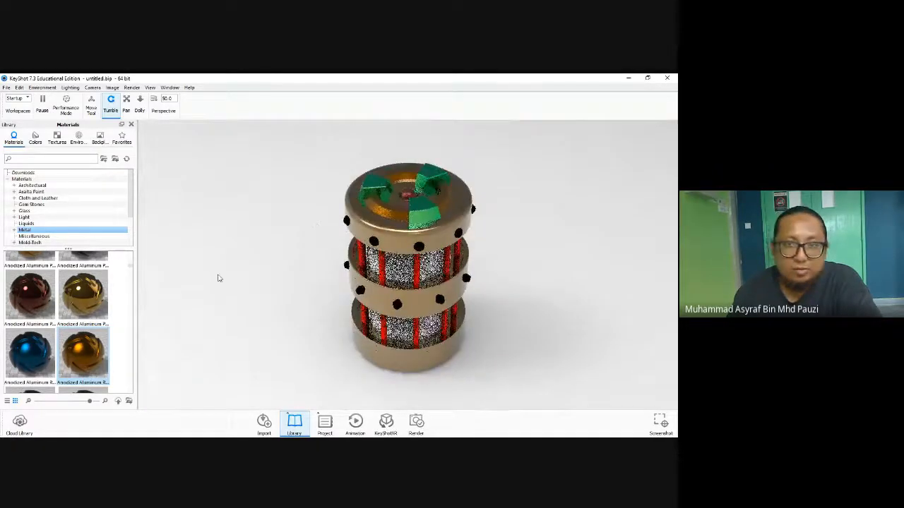
scroll(67, 328, down, 5)
scroll(65, 329, down, 5)
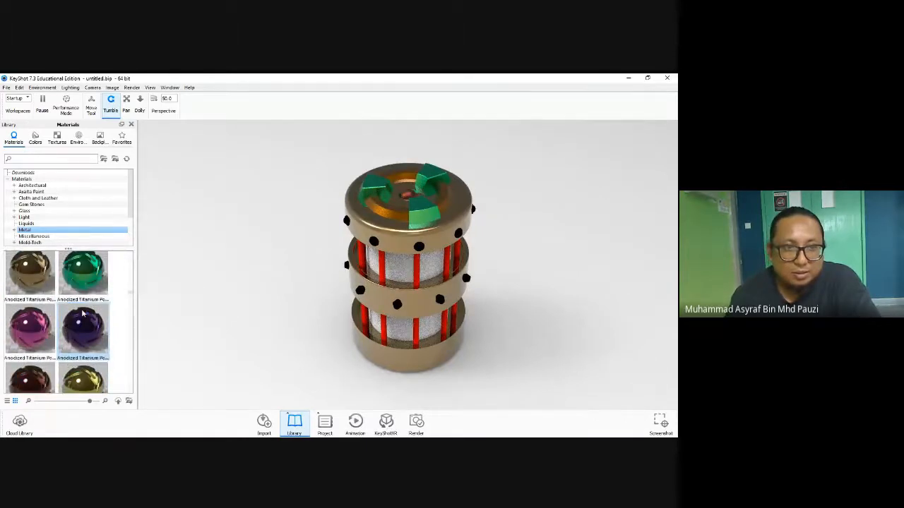
scroll(82, 314, down, 3)
drag(85, 352, 429, 218)
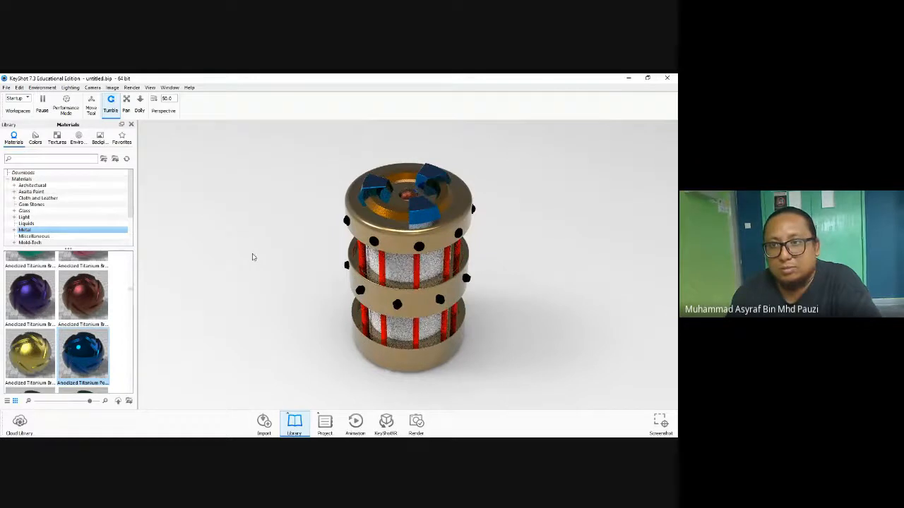
Apply the Iron Rough material to the black bolts around the lid ring
scroll(273, 258, up, 2)
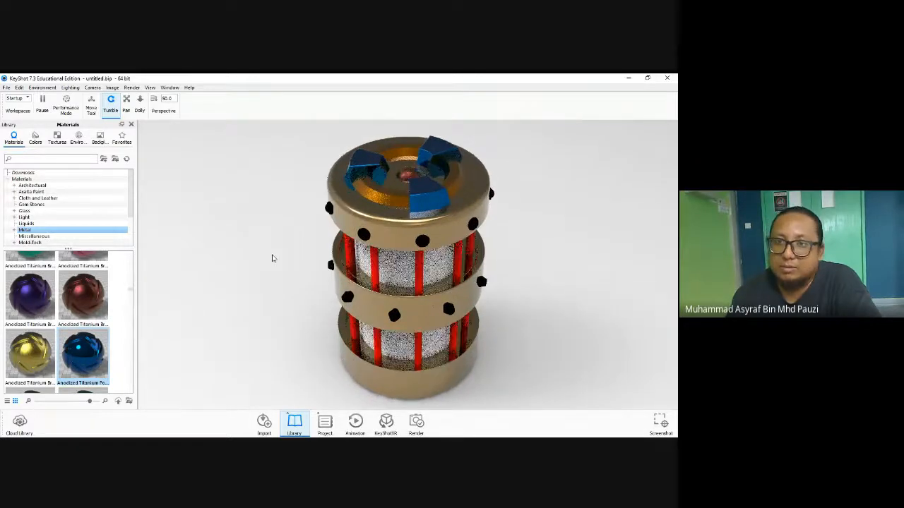
scroll(274, 258, down, 1)
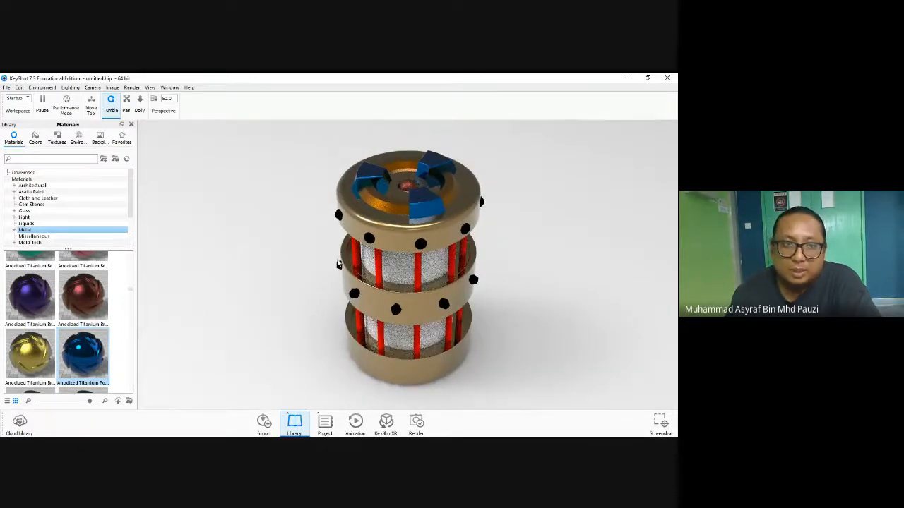
scroll(71, 353, down, 3)
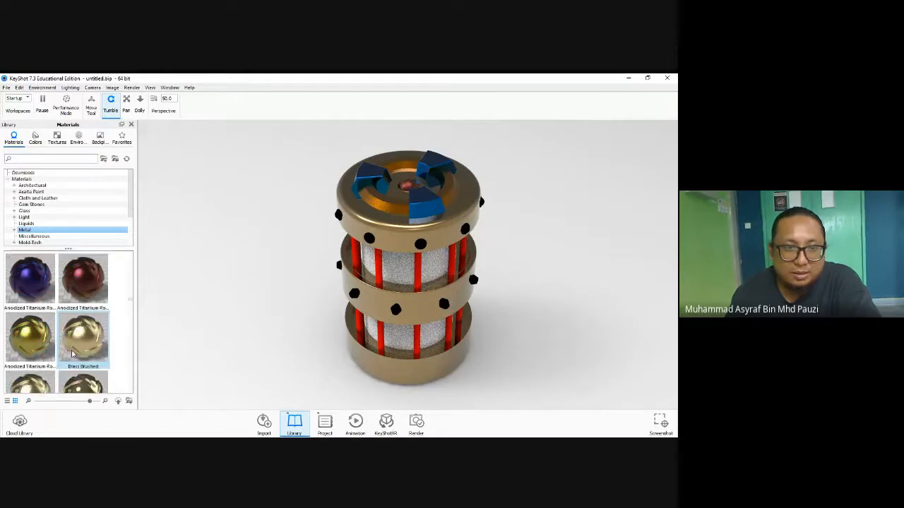
scroll(72, 353, down, 5)
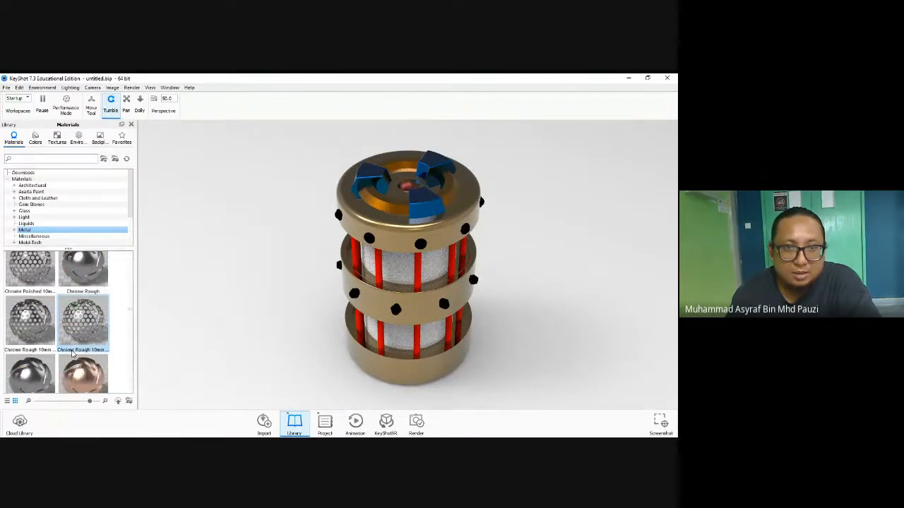
scroll(73, 353, down, 2)
scroll(77, 348, down, 3)
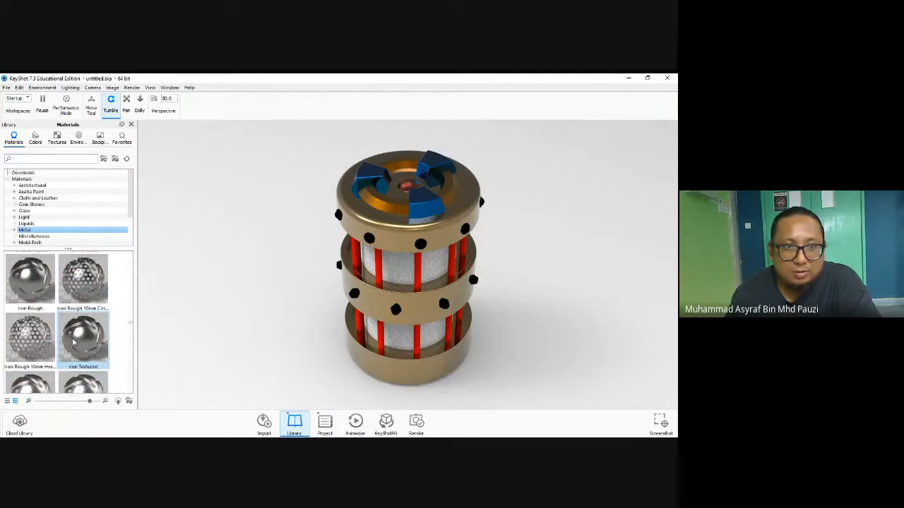
drag(42, 289, 373, 242)
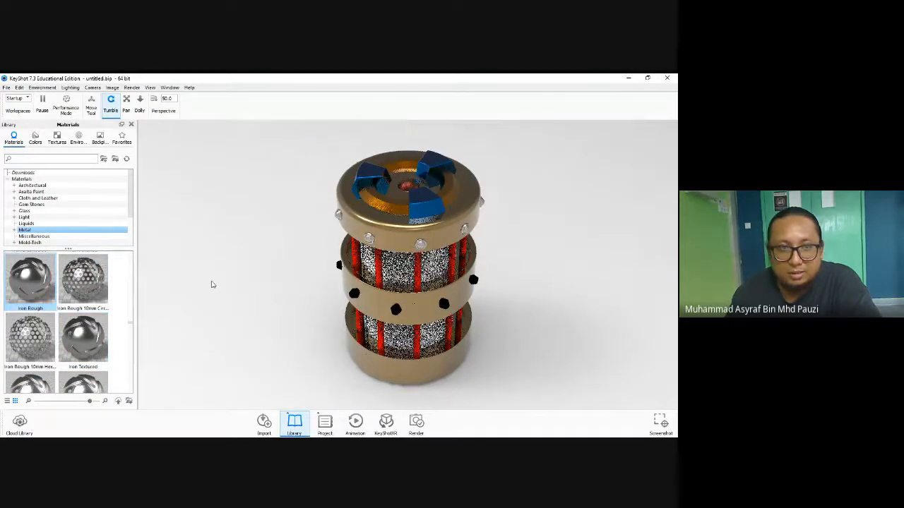
Apply the Metal Brushed 90° Black material to the bolts around the middle ring
drag(31, 288, 47, 304)
scroll(46, 304, up, 8)
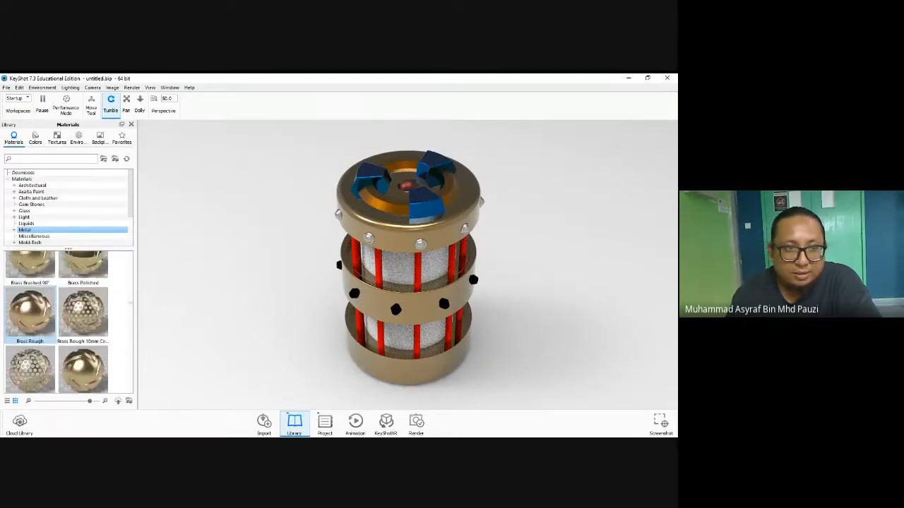
scroll(47, 304, up, 3)
scroll(49, 304, up, 2)
scroll(50, 304, down, 8)
scroll(49, 304, down, 8)
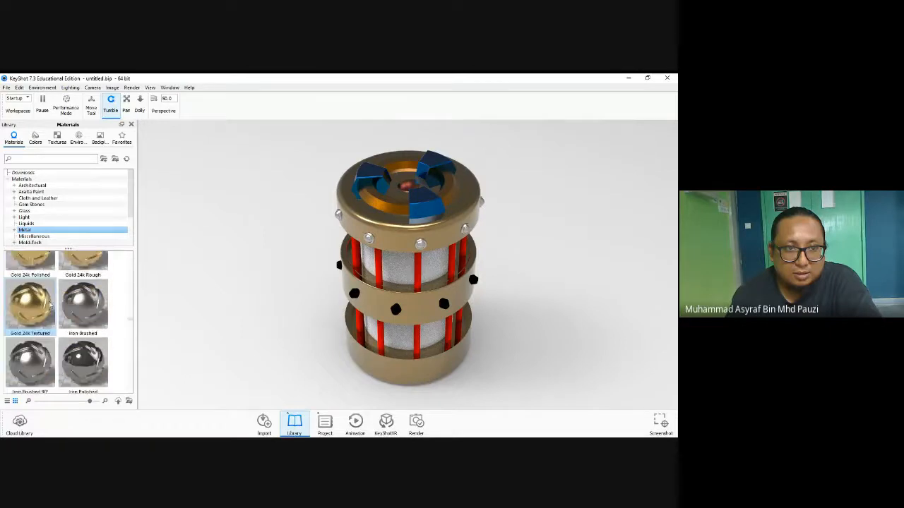
mouse_move(83, 288)
mouse_down()
mouse_move(78, 311)
mouse_move(222, 297)
mouse_move(354, 299)
mouse_up()
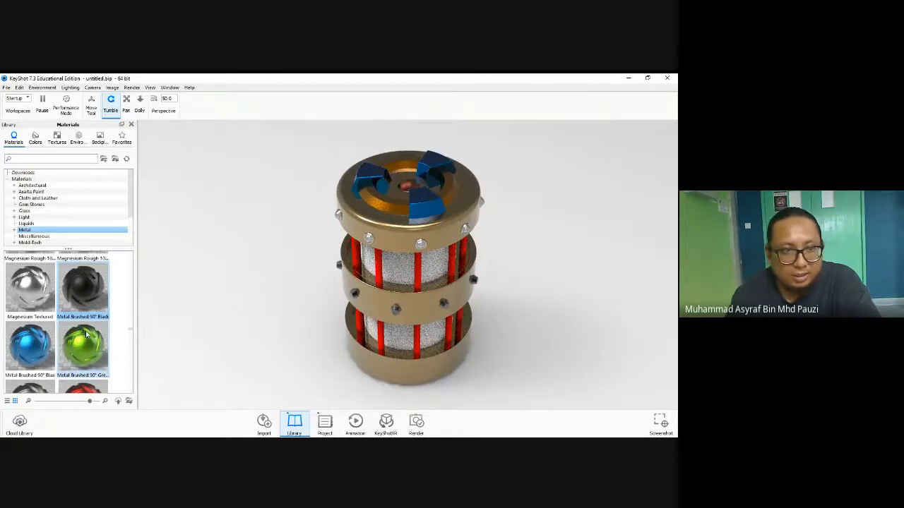
Apply the blue Metal Brushed material to the red vertical rods around the bomb's body
scroll(99, 332, down, 3)
scroll(86, 334, down, 3)
scroll(86, 333, down, 3)
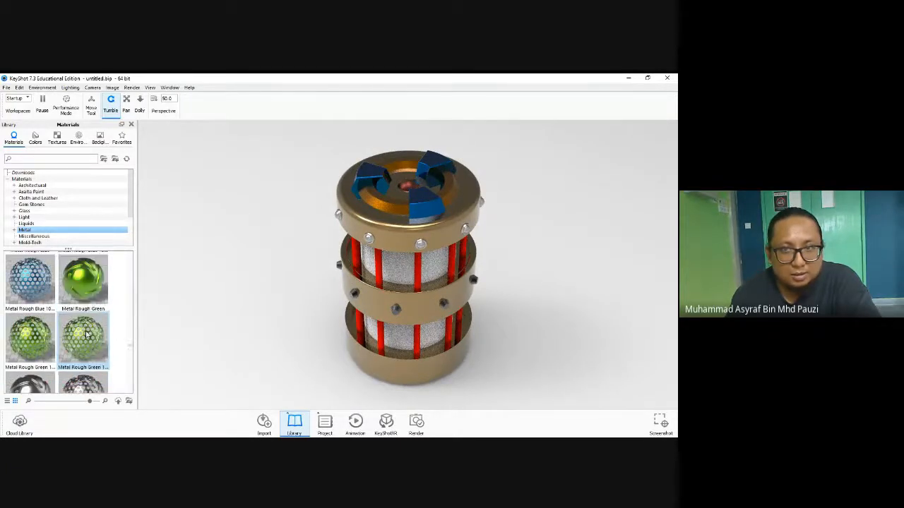
scroll(87, 333, up, 8)
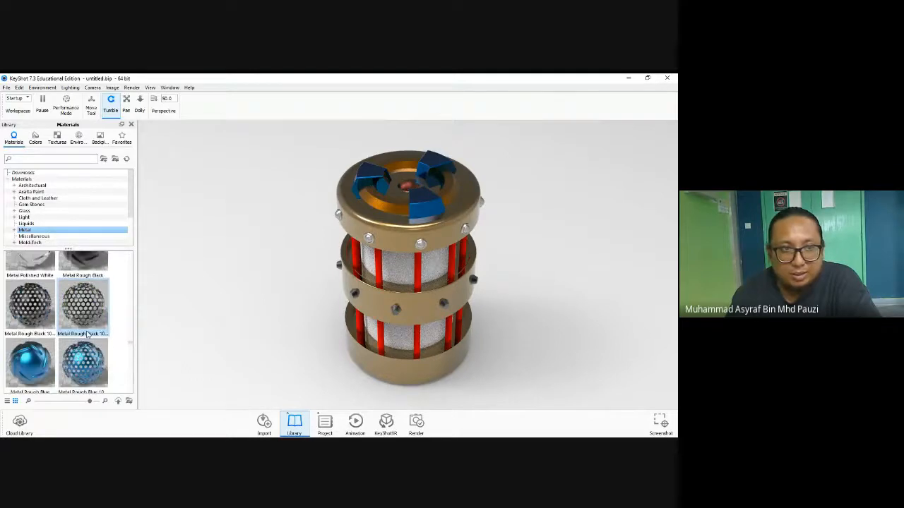
scroll(87, 334, down, 5)
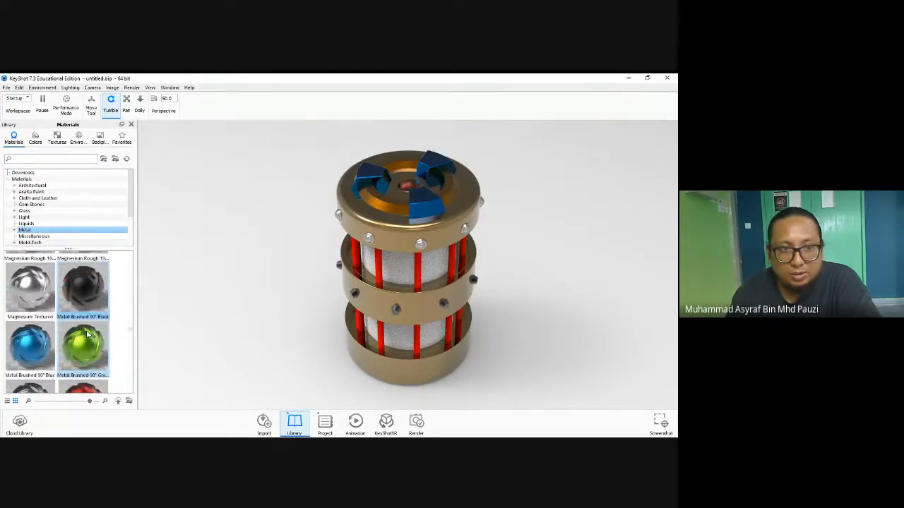
scroll(67, 349, up, 5)
drag(34, 375, 304, 300)
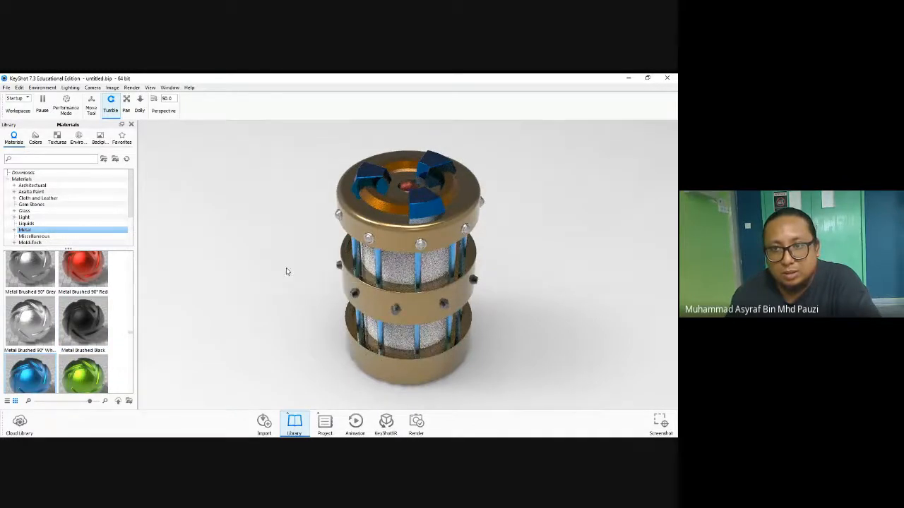
Apply the Liquid Beer material to the inner cylinder behind the vertical rods
mouse_move(276, 278)
mouse_down()
mouse_move(268, 246)
mouse_move(258, 275)
mouse_move(263, 267)
mouse_up()
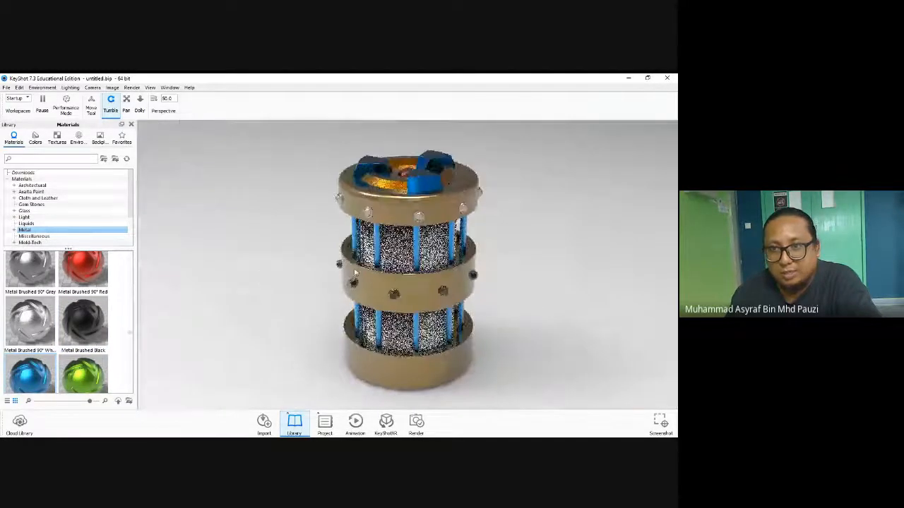
click(27, 223)
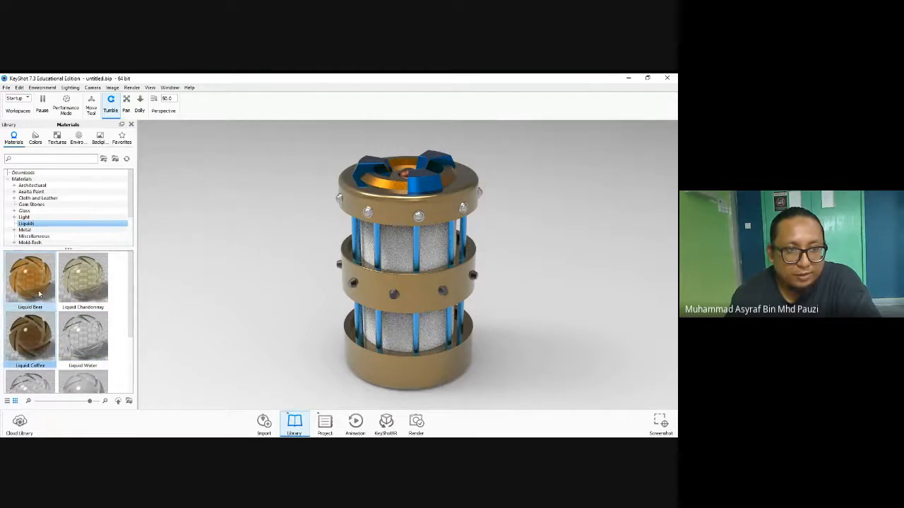
drag(39, 292, 399, 251)
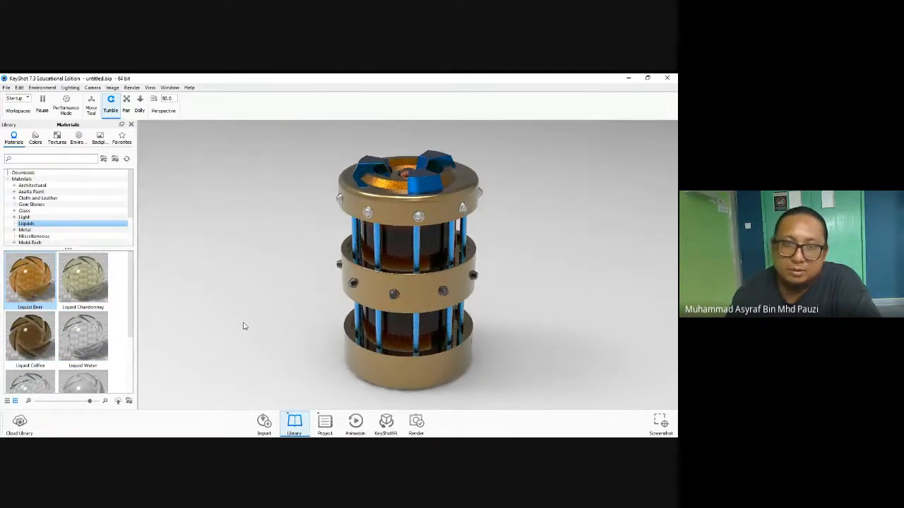
Examine the bomb model from several angles and distances to check how the applied materials look
mouse_move(228, 303)
mouse_down()
mouse_move(231, 240)
mouse_move(242, 302)
mouse_up()
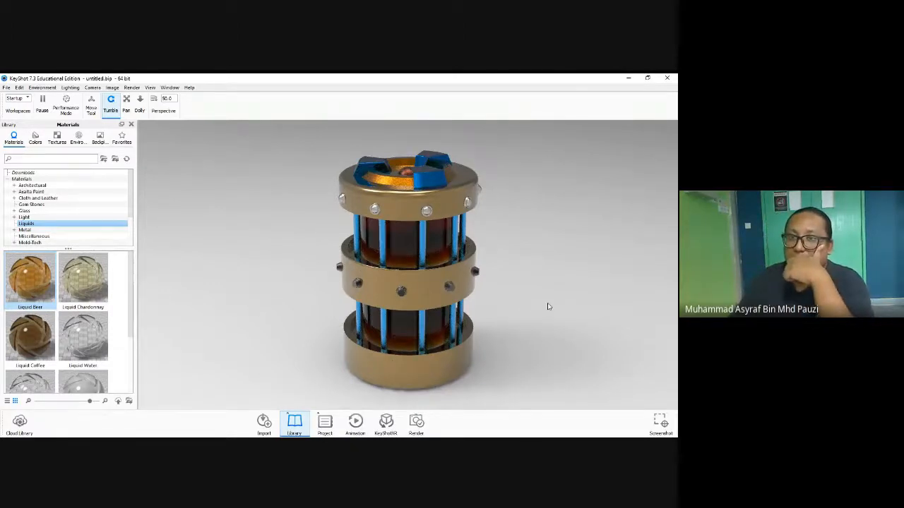
scroll(548, 307, up, 2)
scroll(548, 306, up, 3)
scroll(548, 306, down, 4)
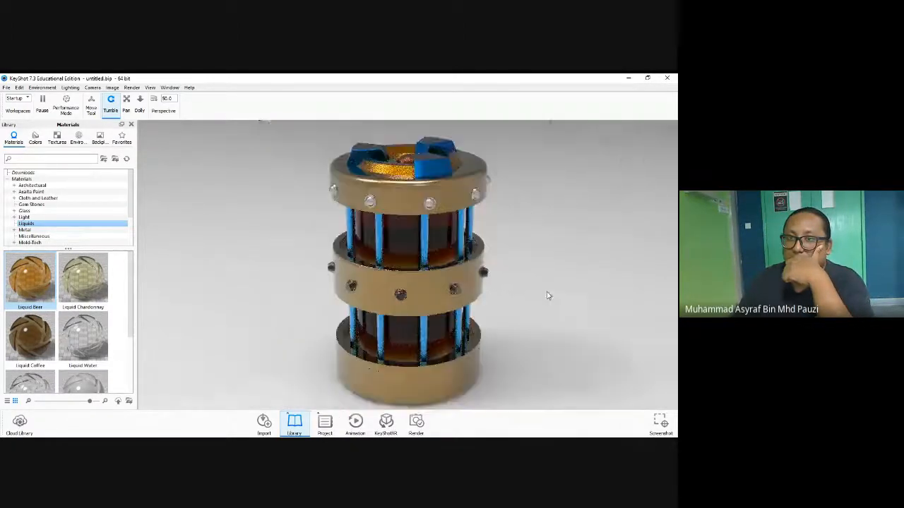
middle_drag(539, 257, 426, 315)
drag(426, 315, 530, 297)
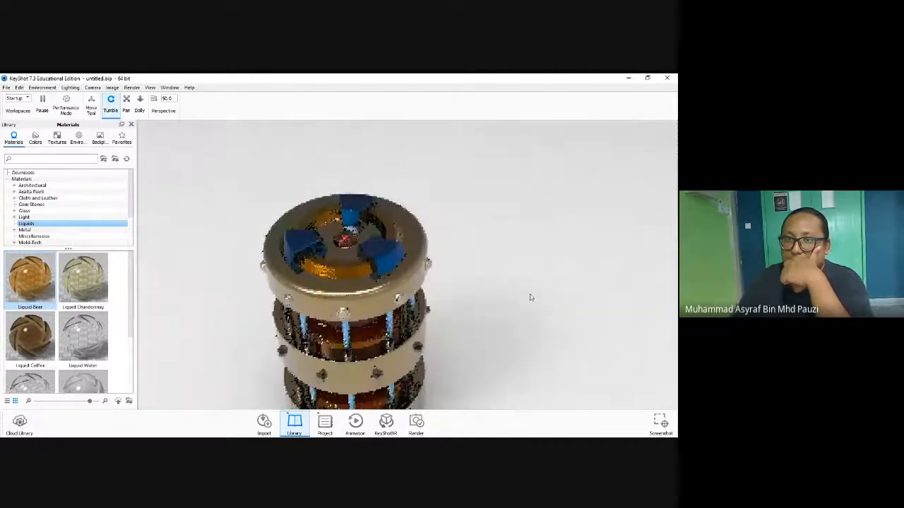
drag(468, 300, 396, 259)
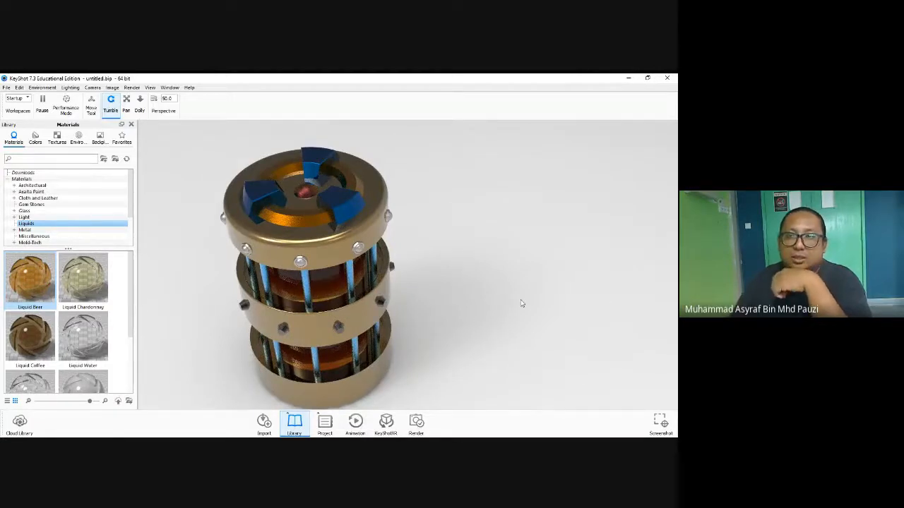
scroll(521, 303, down, 3)
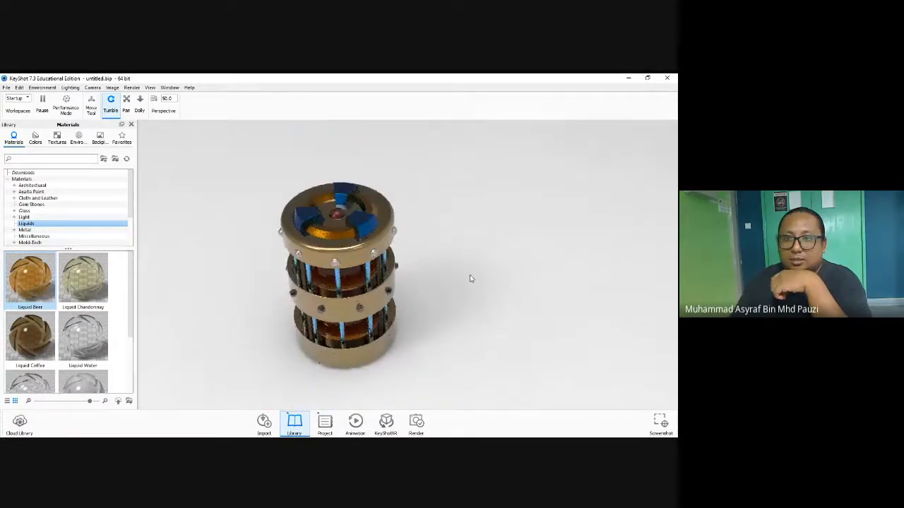
scroll(469, 276, up, 3)
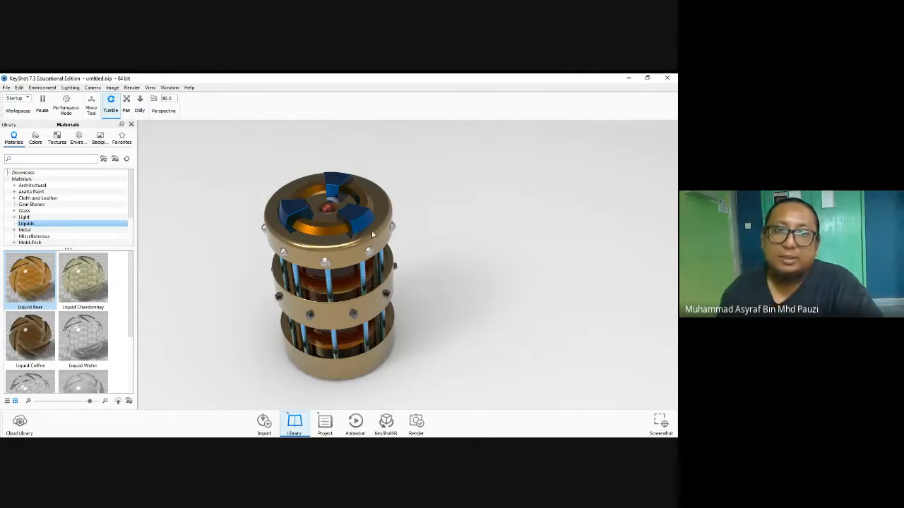
Apply the Iron Rough metal material to the brass lid ring without linking it to the duplicate material
scroll(92, 314, down, 3)
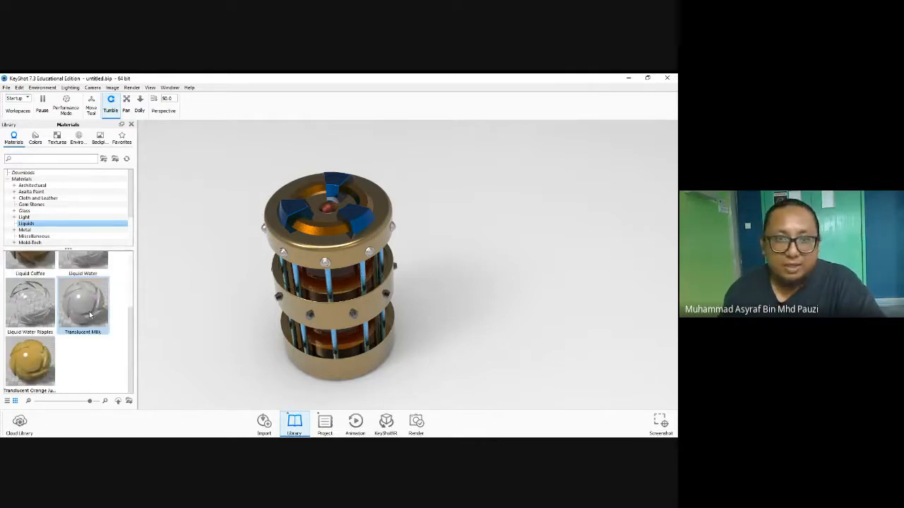
scroll(88, 316, up, 3)
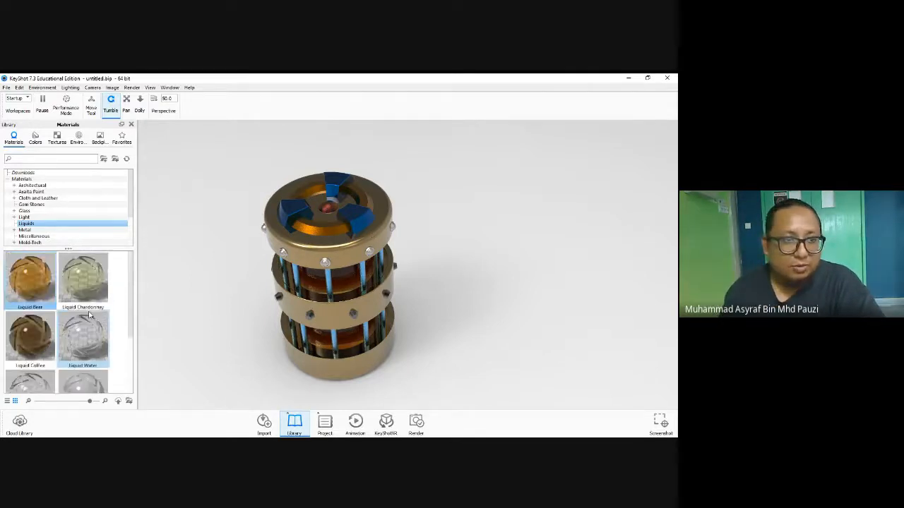
click(38, 230)
scroll(61, 311, down, 5)
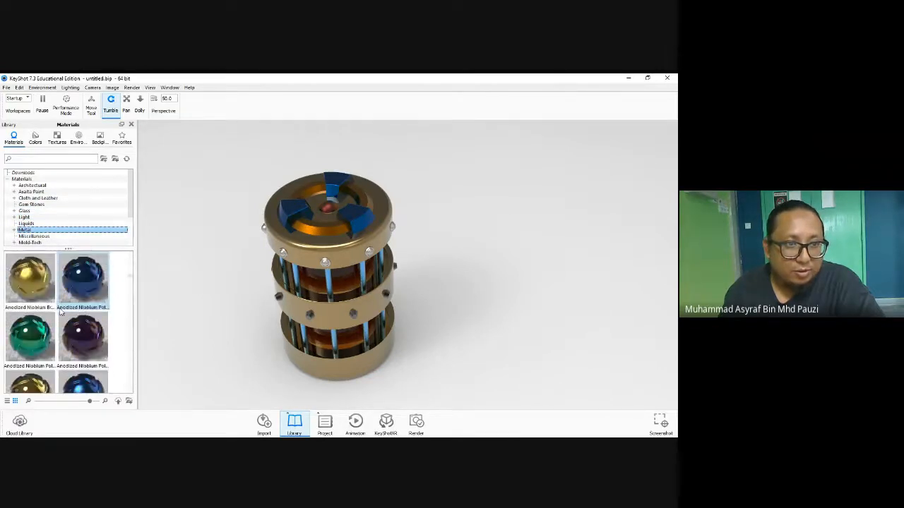
scroll(62, 310, down, 5)
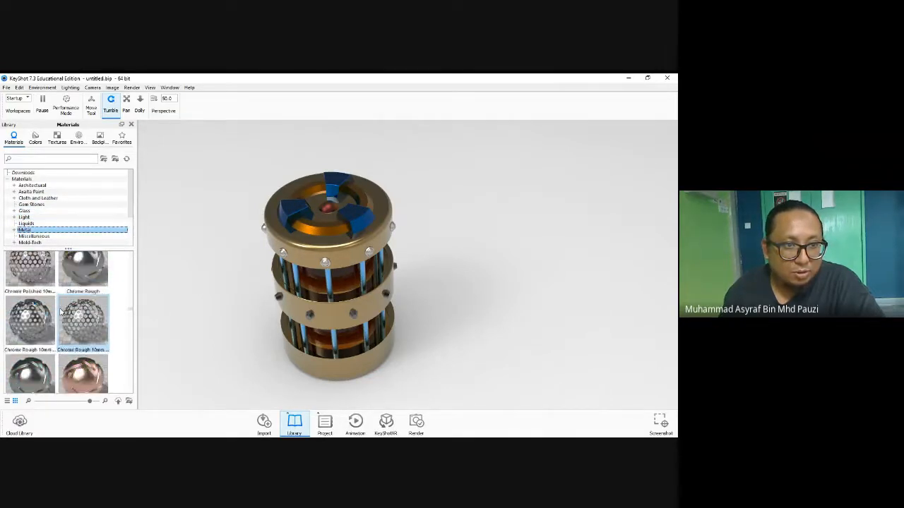
scroll(61, 311, down, 2)
scroll(61, 309, down, 5)
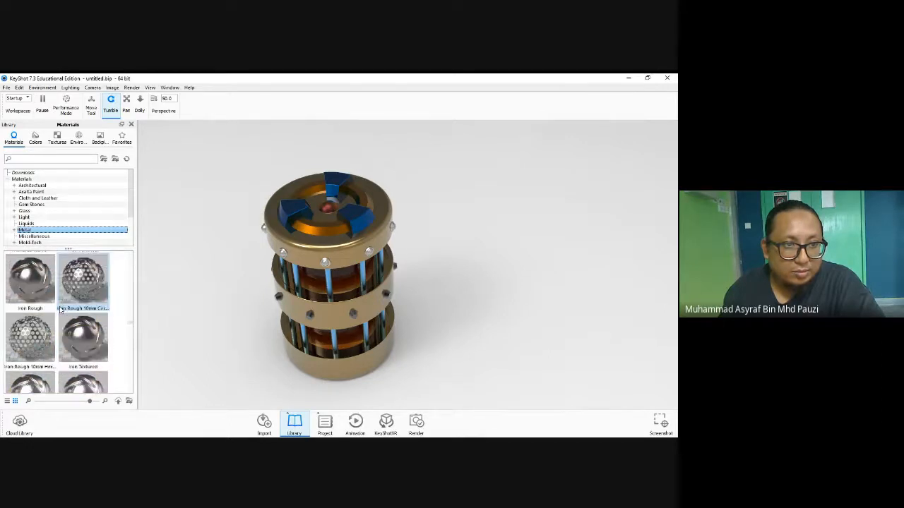
scroll(60, 309, up, 3)
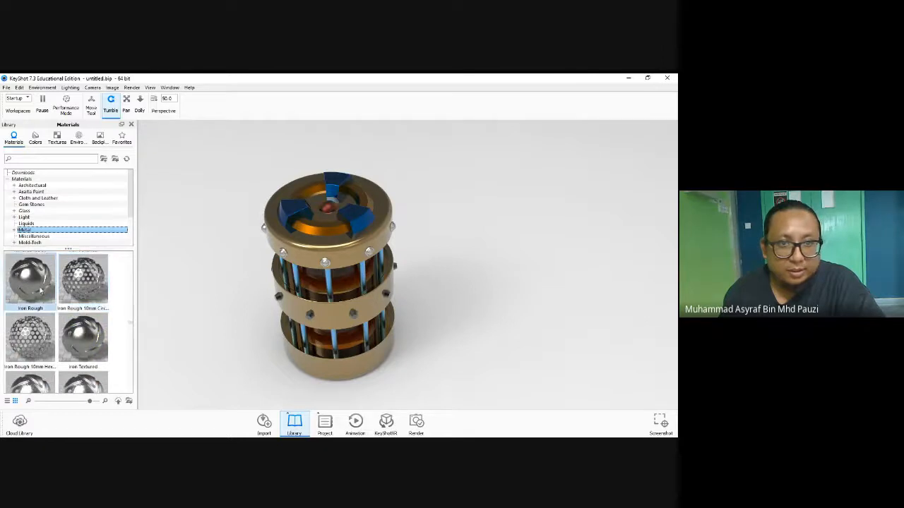
drag(30, 279, 302, 259)
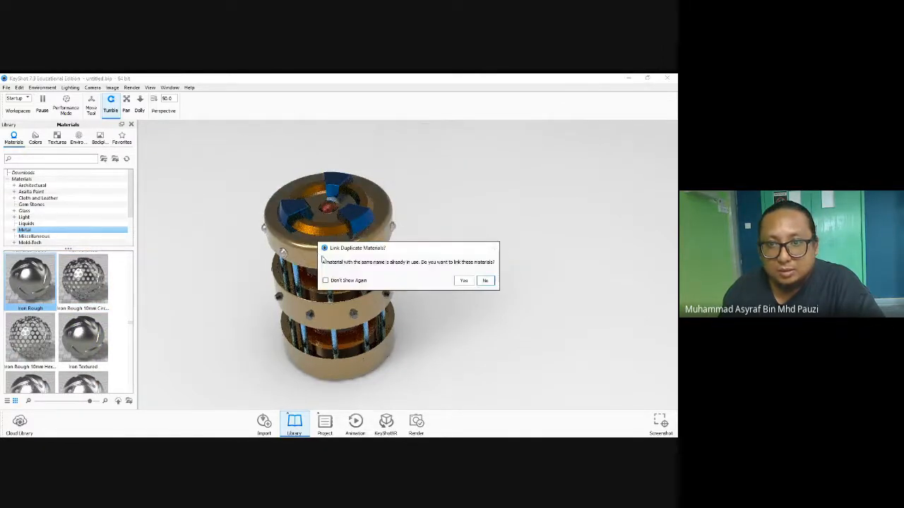
click(485, 281)
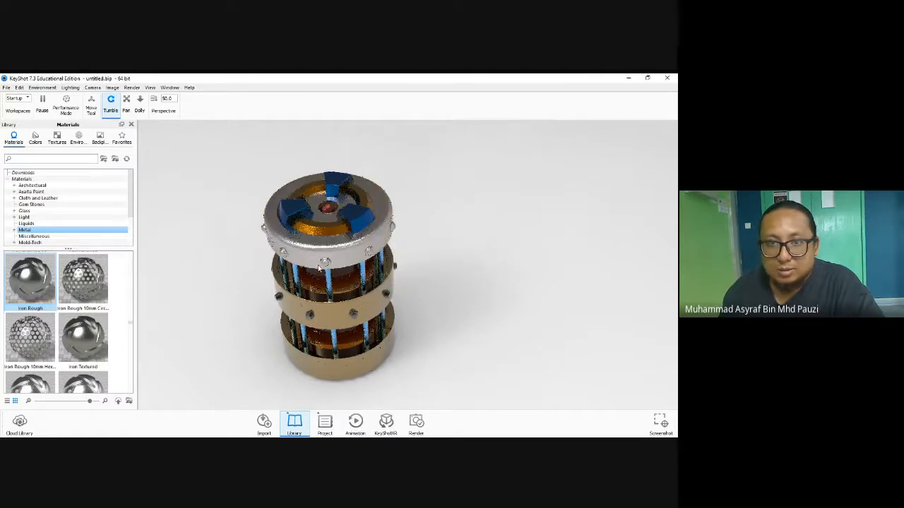
Apply the Metal Rough Black material to the lid ring
scroll(51, 289, down, 10)
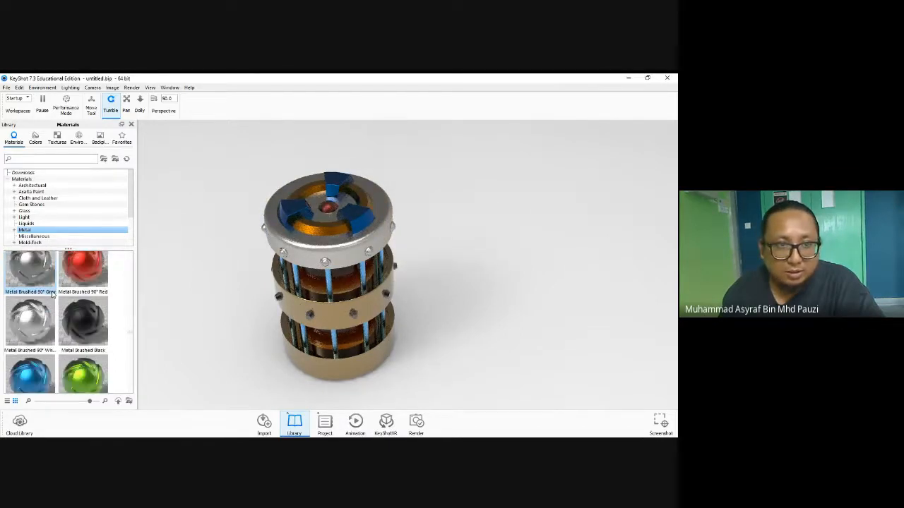
scroll(80, 319, down, 1)
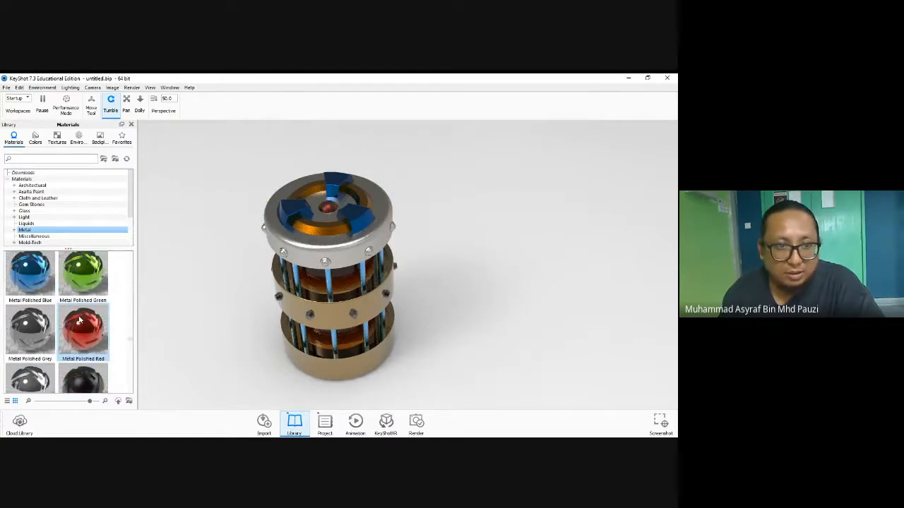
scroll(79, 319, down, 2)
scroll(80, 319, up, 2)
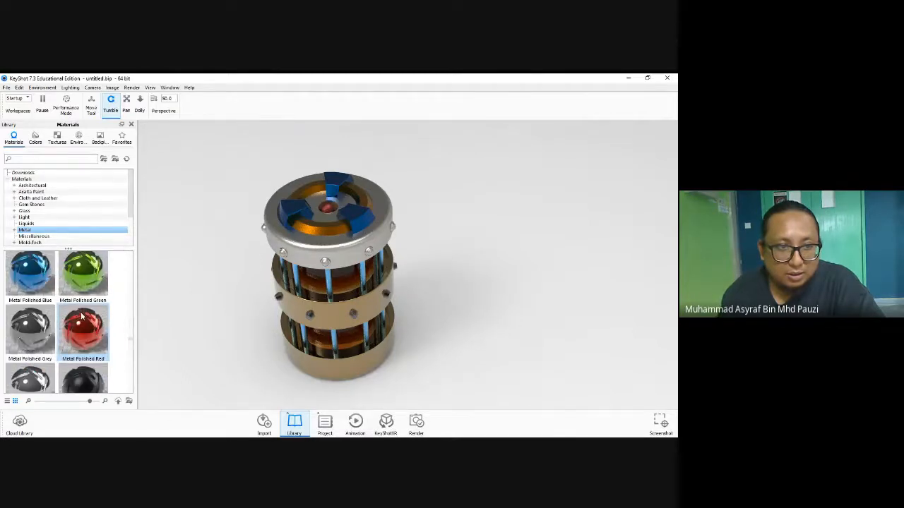
scroll(78, 304, down, 2)
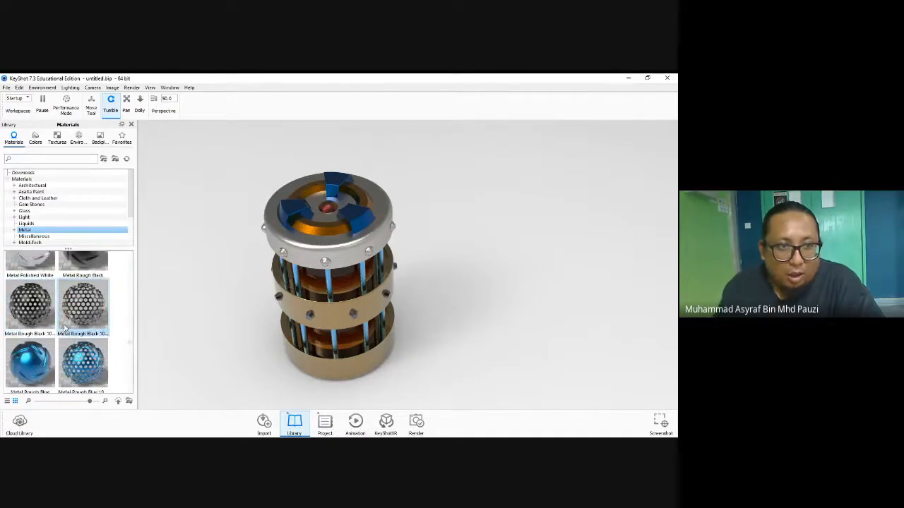
drag(89, 266, 303, 253)
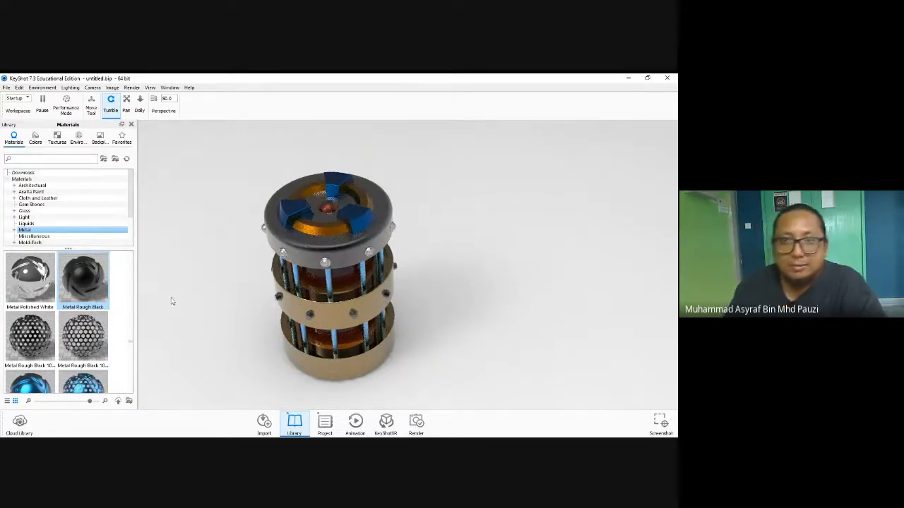
Apply the Metal Rough Black material to the bomb's base ring without linking the duplicate materials
drag(83, 281, 313, 369)
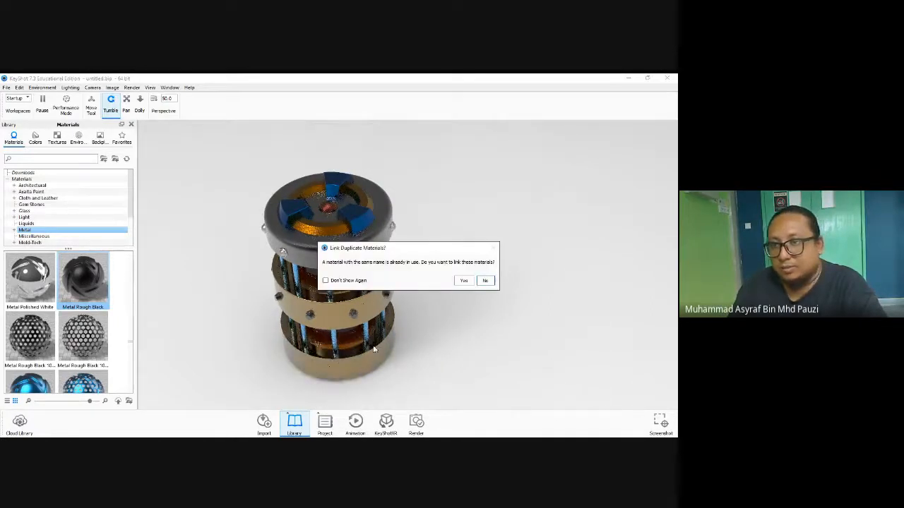
click(485, 280)
drag(466, 308, 474, 291)
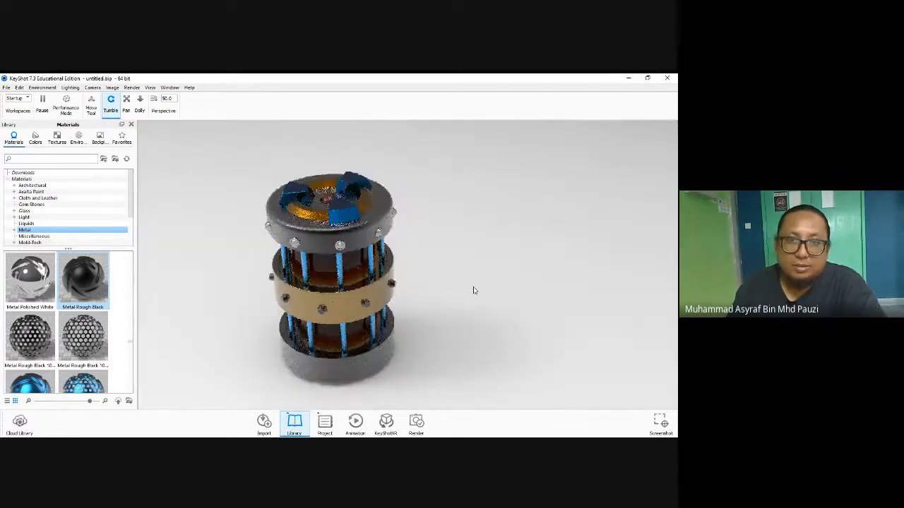
Apply the Nickel Brushed material to the blue vertical rods around the bomb's body
scroll(88, 300, down, 10)
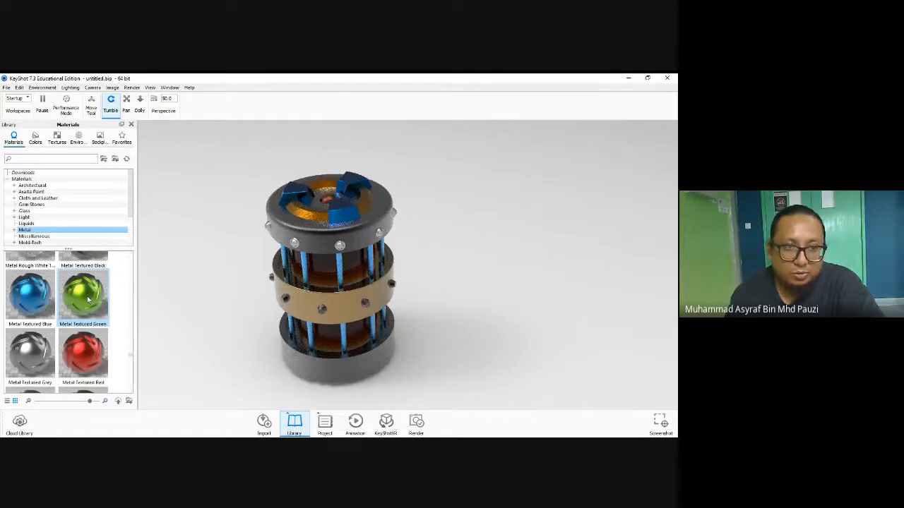
scroll(88, 300, down, 3)
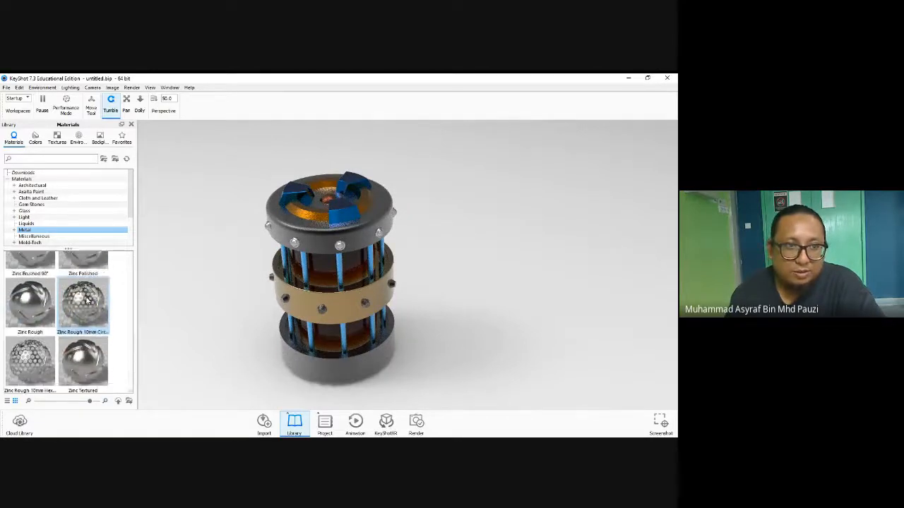
scroll(88, 300, up, 10)
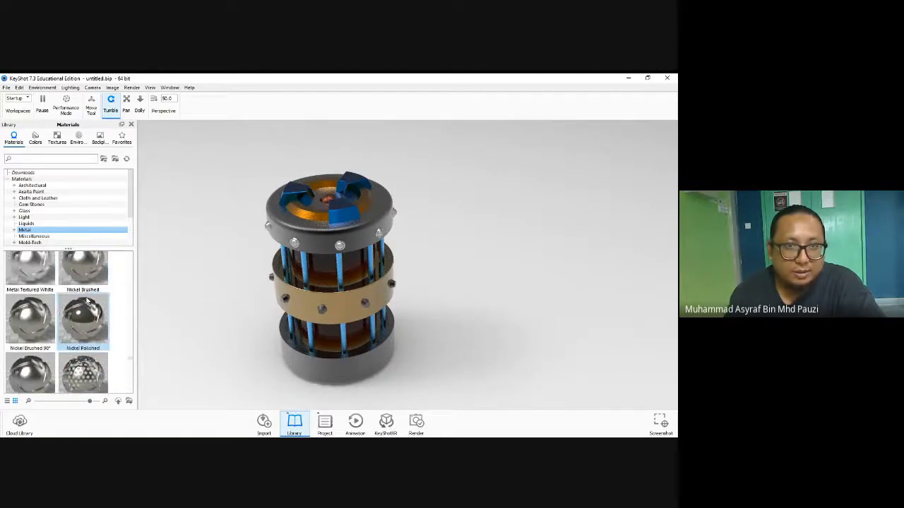
mouse_move(88, 300)
drag(86, 289, 308, 277)
drag(305, 270, 305, 271)
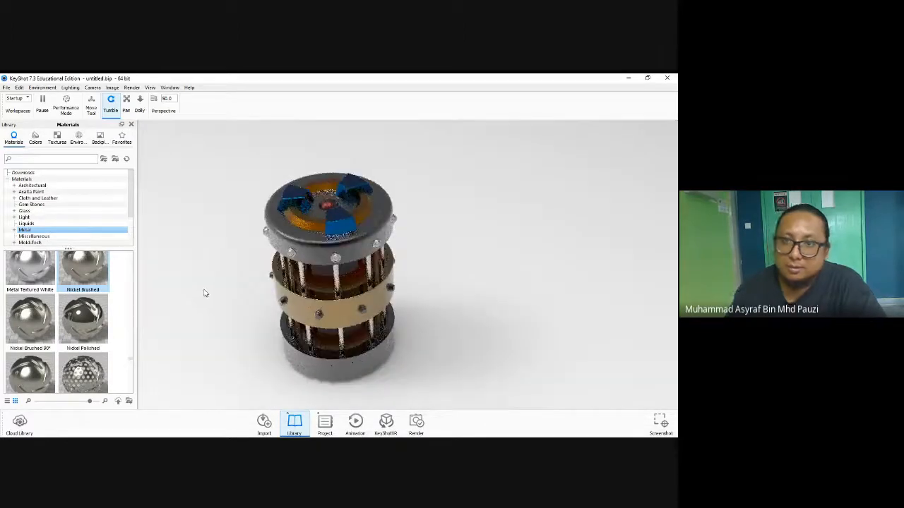
drag(241, 335, 179, 319)
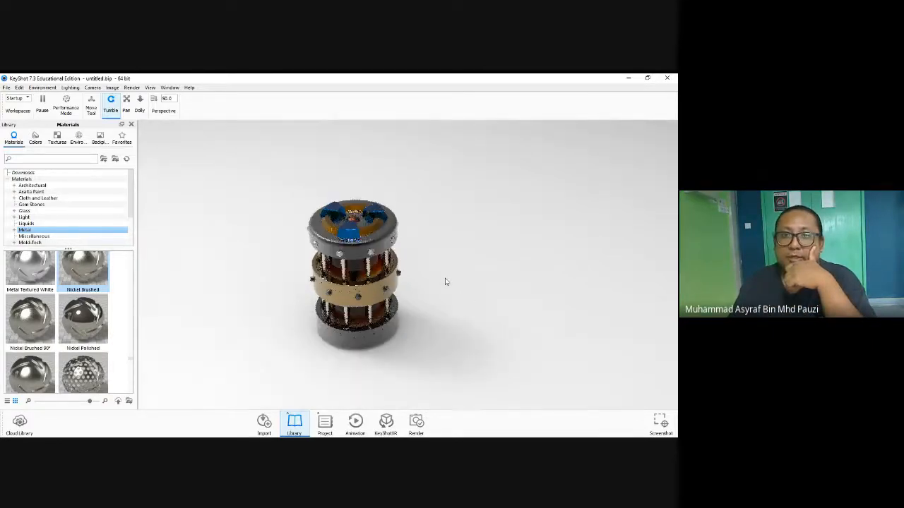
Look over the finished materials up close and browse the texture, color, environment and backplate libraries
scroll(444, 280, up, 5)
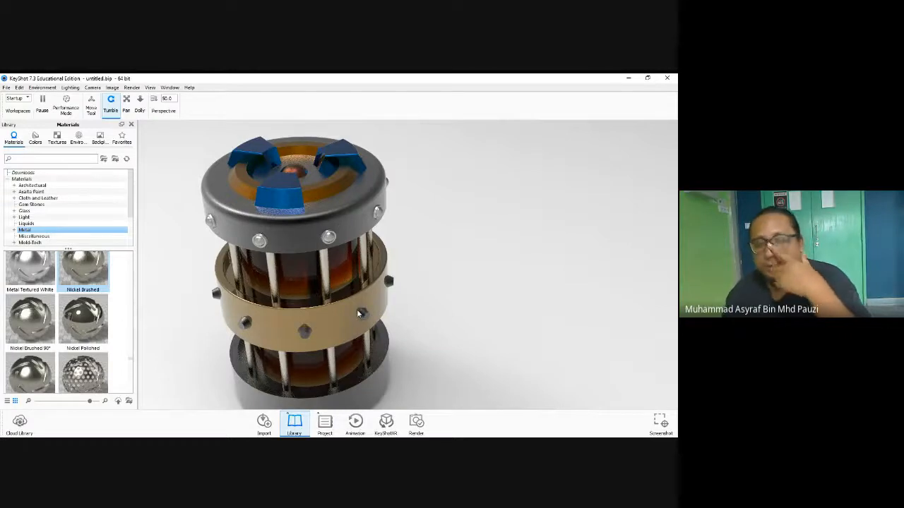
scroll(342, 314, down, 5)
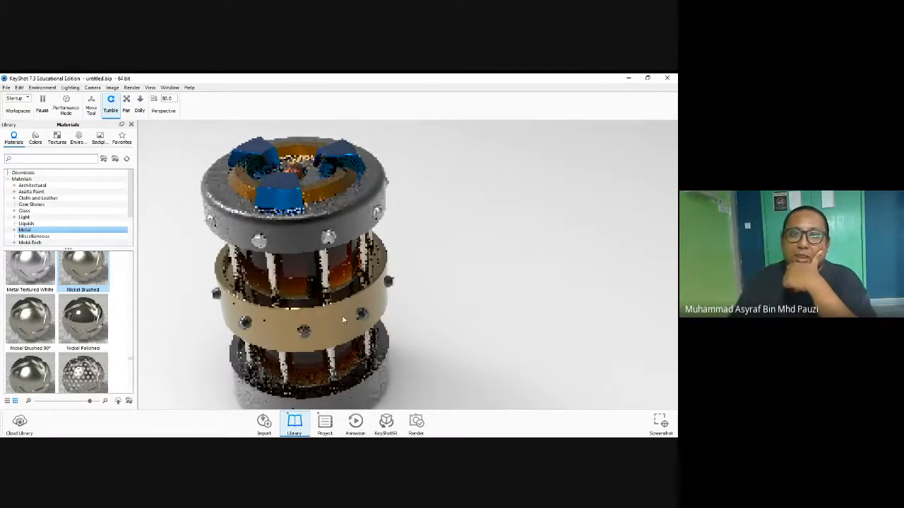
click(57, 139)
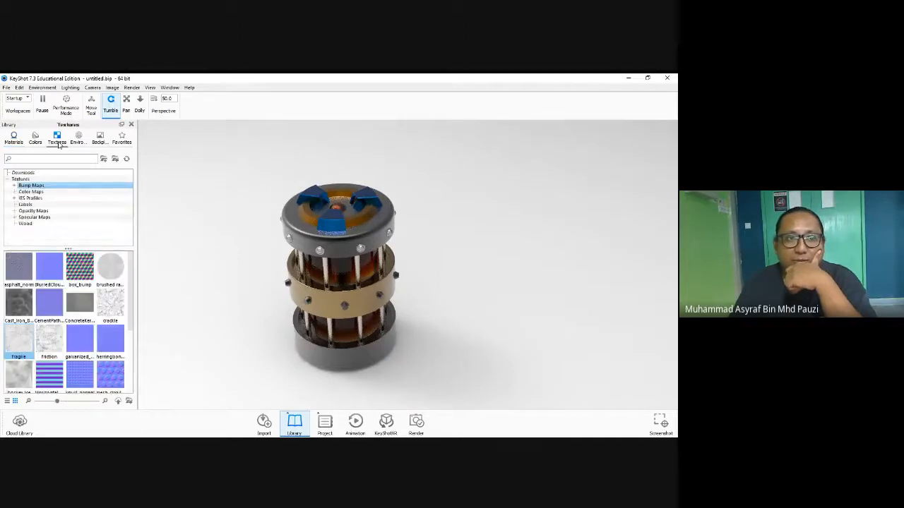
click(34, 140)
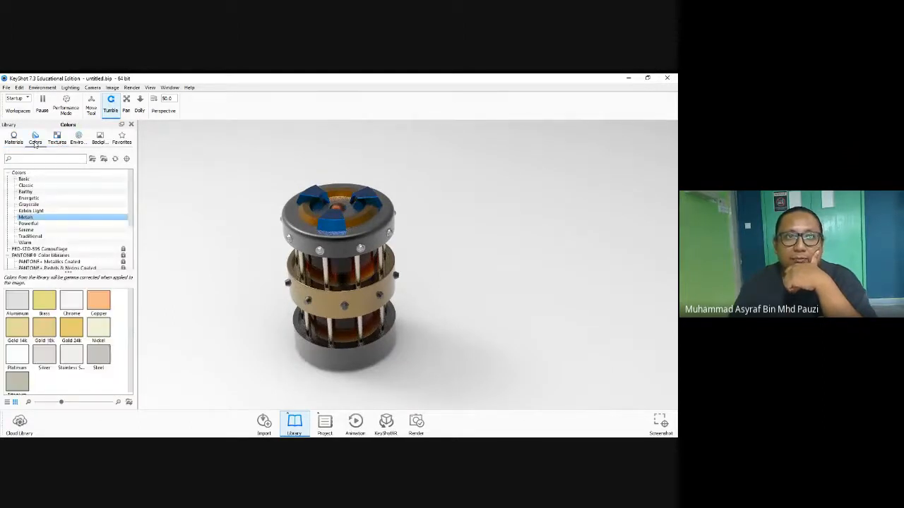
click(12, 144)
click(78, 139)
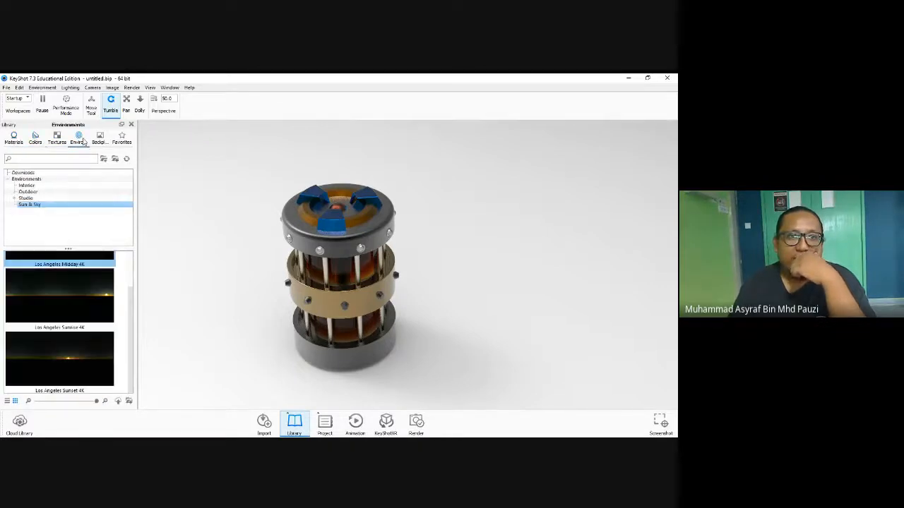
click(100, 139)
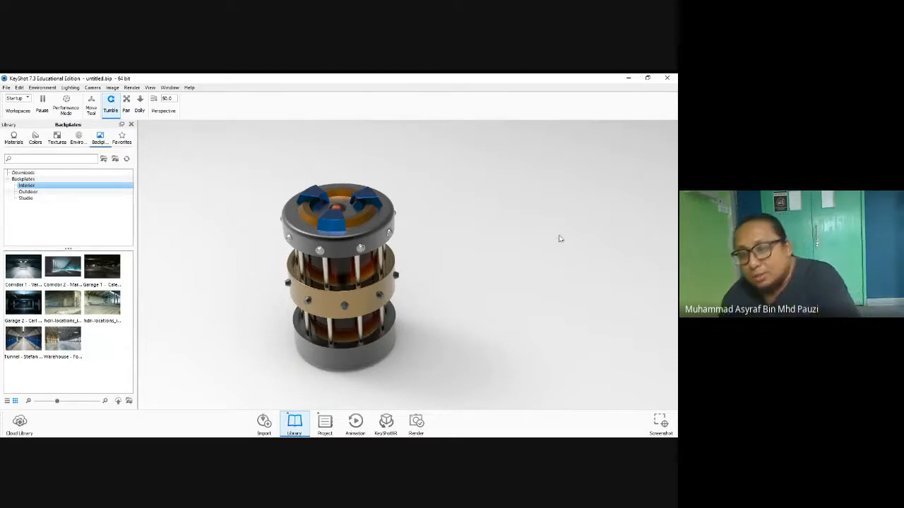
Try the Aversis_Industrial-kitchen_3k interior environment on the scene and view the bomb from several angles
click(57, 136)
click(79, 136)
click(28, 186)
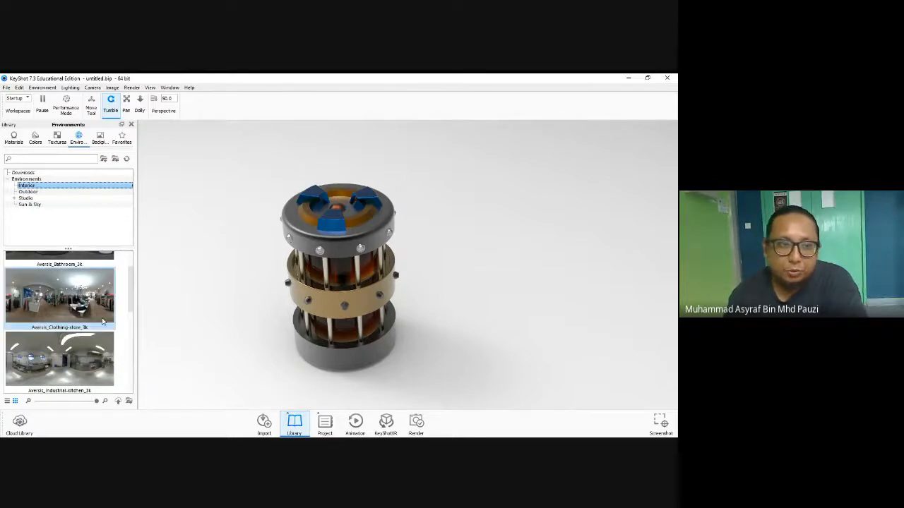
mouse_move(72, 351)
drag(71, 350, 175, 279)
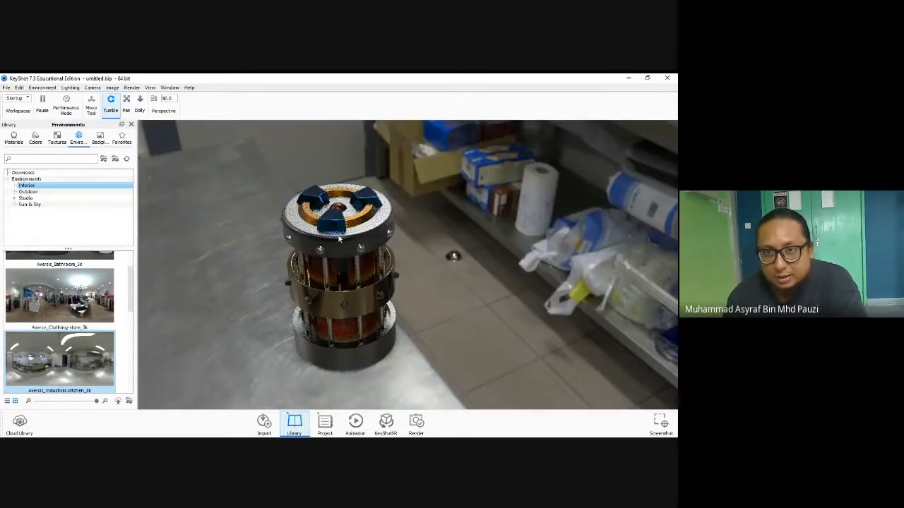
drag(468, 317, 363, 309)
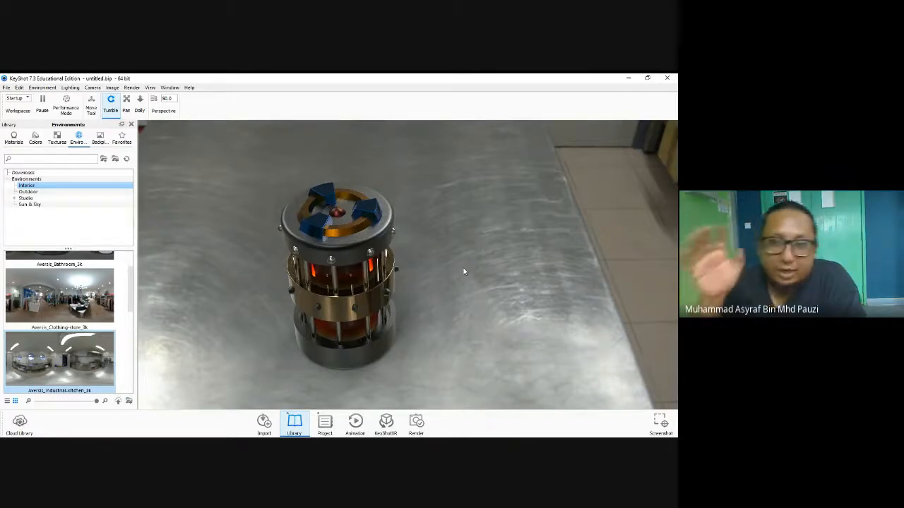
drag(463, 268, 442, 248)
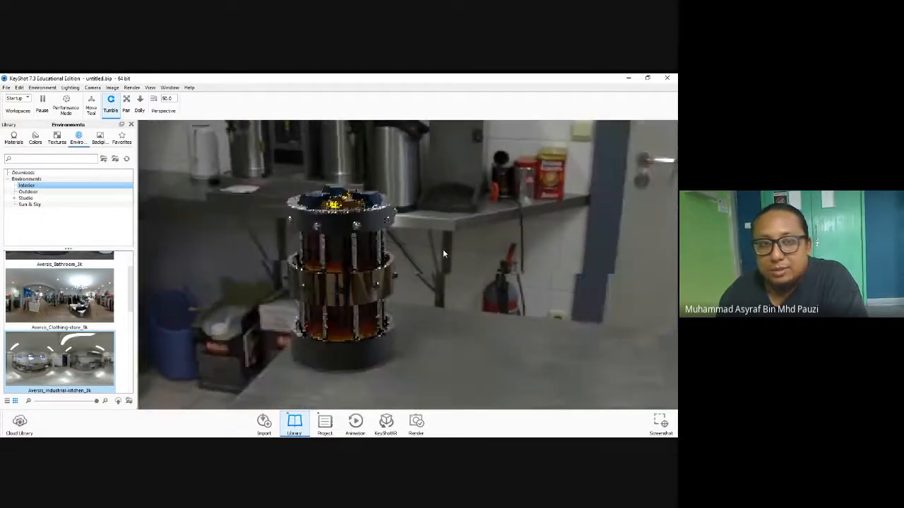
Apply the 2 Panels Straight 4K studio environment to the scene and check the bomb's lighting from several angles
click(26, 198)
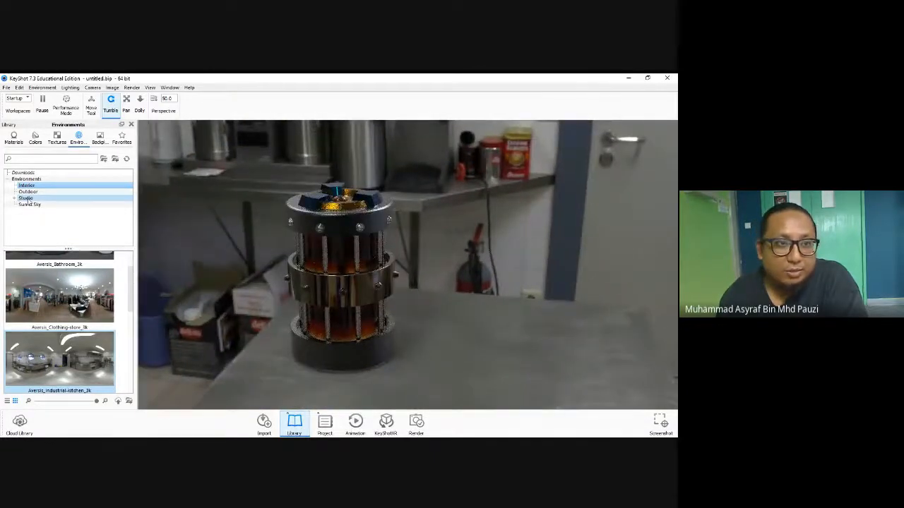
scroll(56, 290, down, 5)
scroll(81, 320, up, 6)
drag(69, 276, 189, 274)
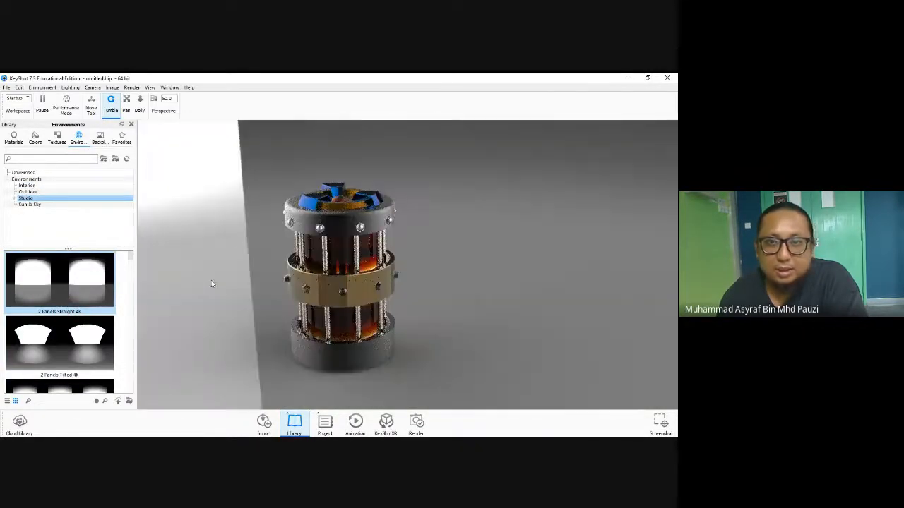
drag(648, 385, 518, 356)
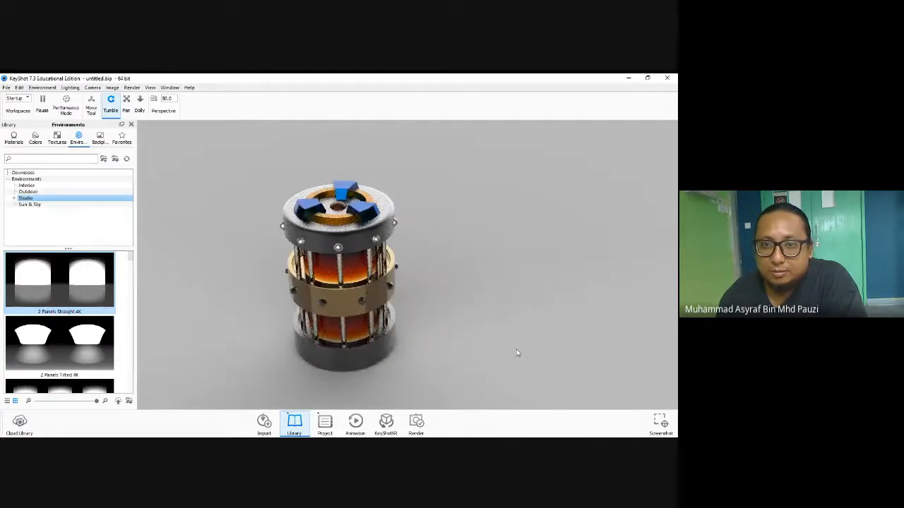
drag(512, 353, 350, 351)
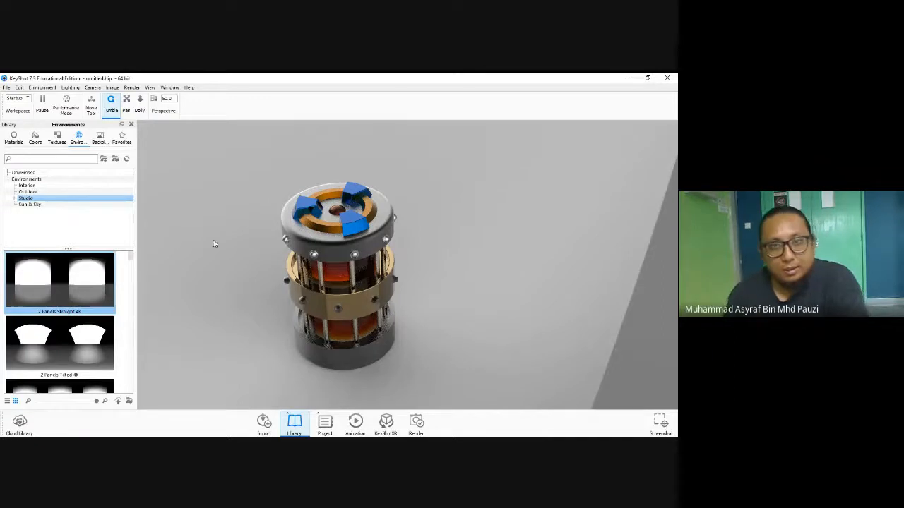
drag(224, 241, 165, 220)
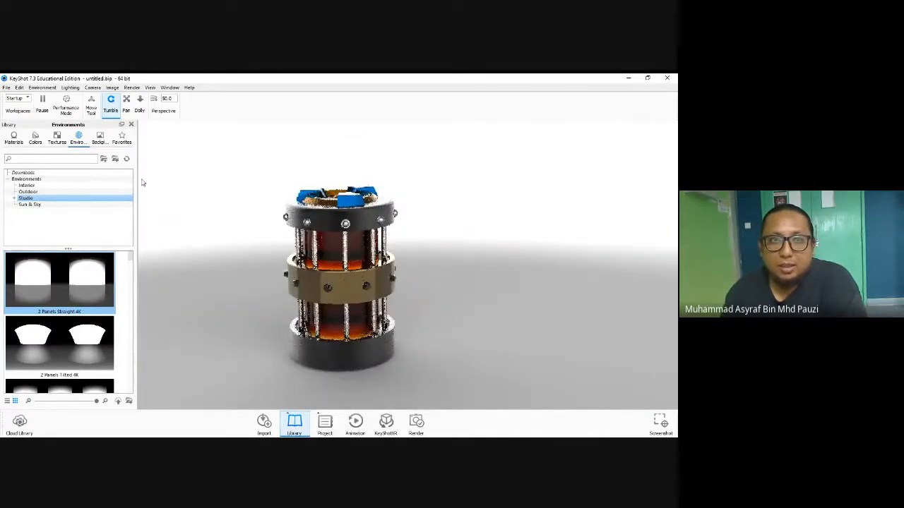
Apply the interior Corridor 2 backplate behind the bomb
click(100, 137)
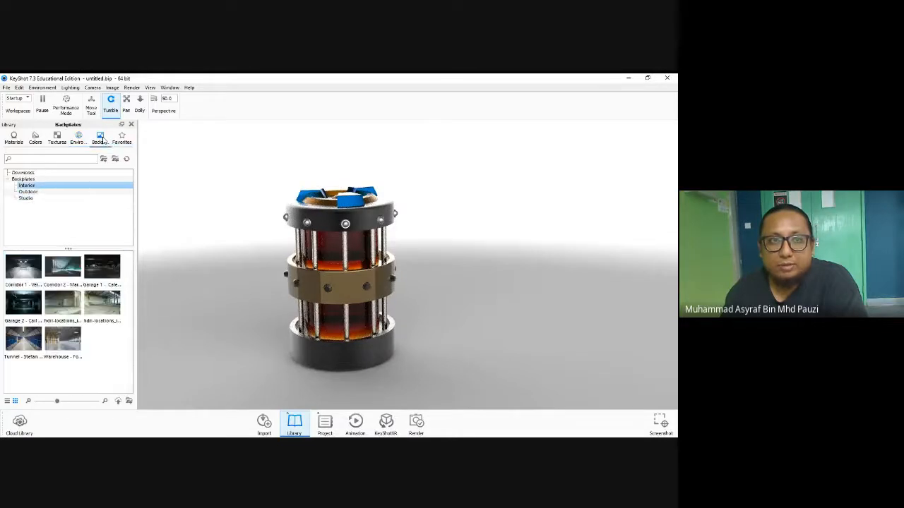
drag(248, 238, 258, 276)
click(27, 268)
click(61, 267)
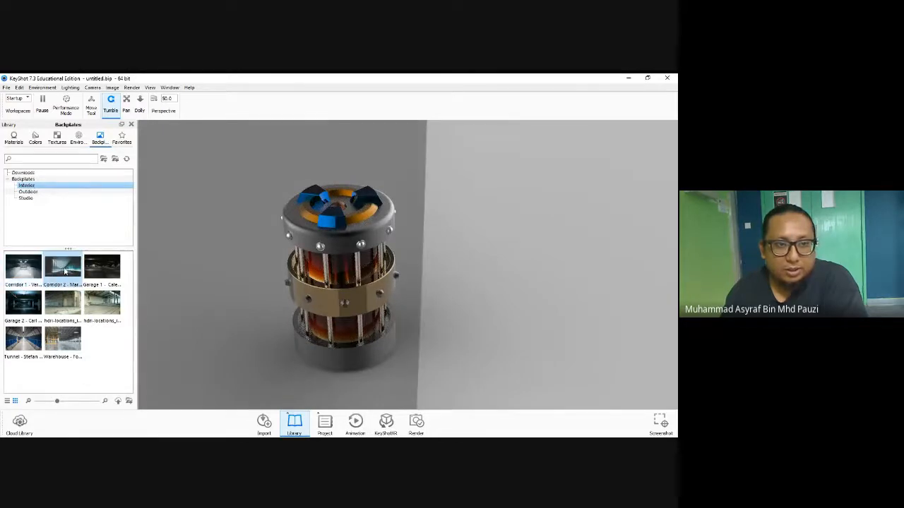
drag(52, 288, 188, 244)
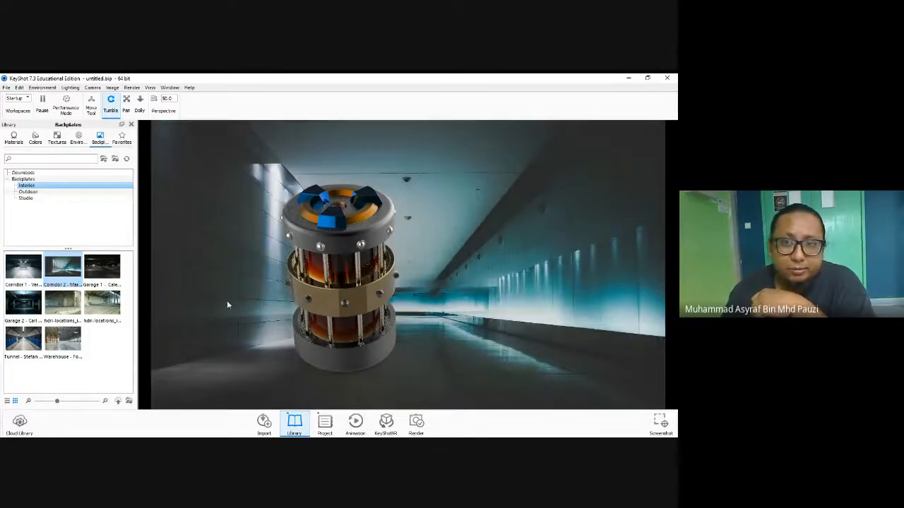
Adjust the camera so the bomb appears smaller and stands upright on the corridor floor near the backplate's centre
drag(227, 301, 220, 277)
middle_drag(242, 267, 347, 267)
scroll(347, 267, down, 5)
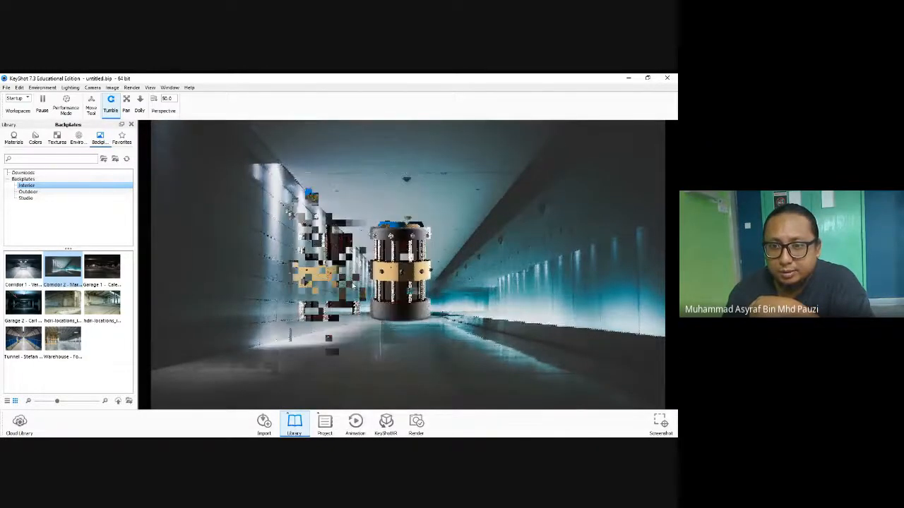
middle_drag(411, 289, 411, 318)
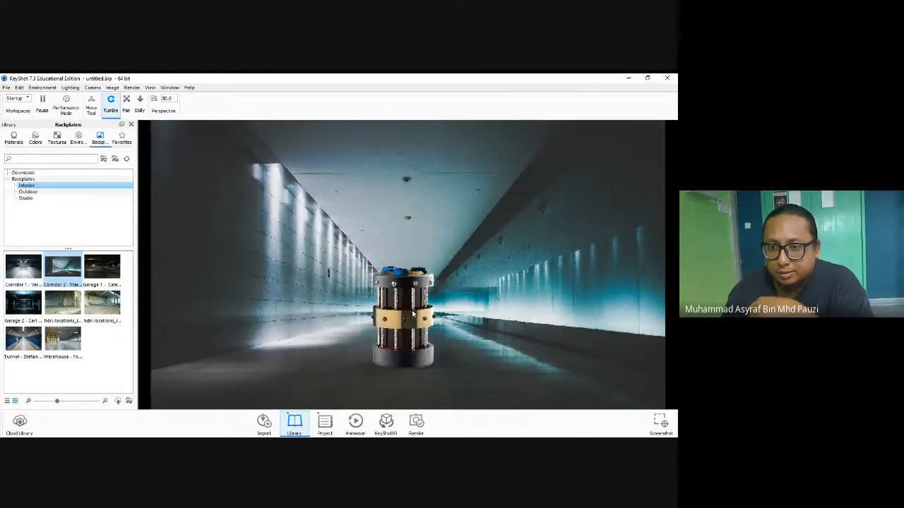
drag(417, 305, 460, 304)
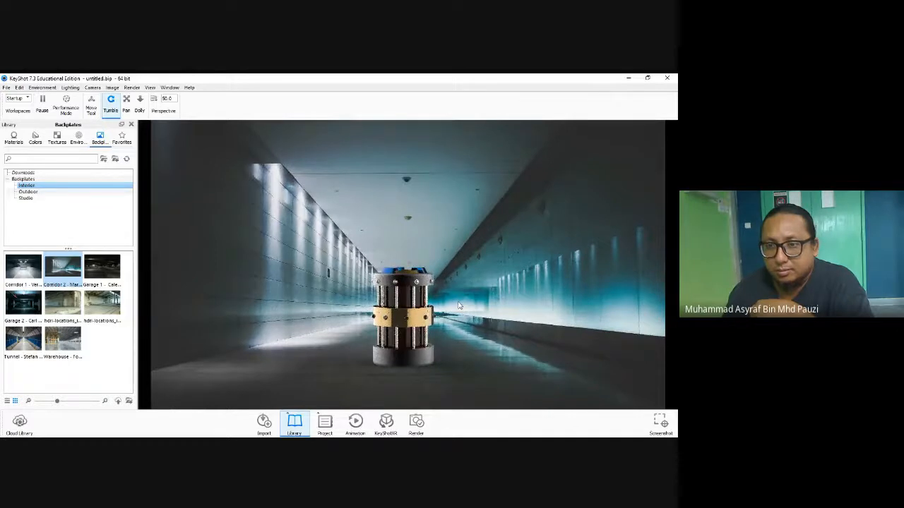
scroll(458, 304, down, 4)
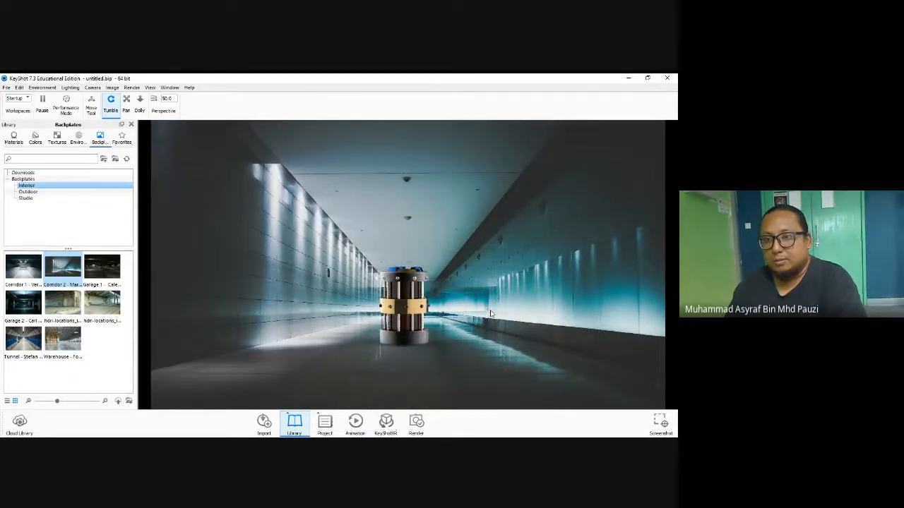
scroll(460, 309, down, 1)
scroll(460, 309, up, 2)
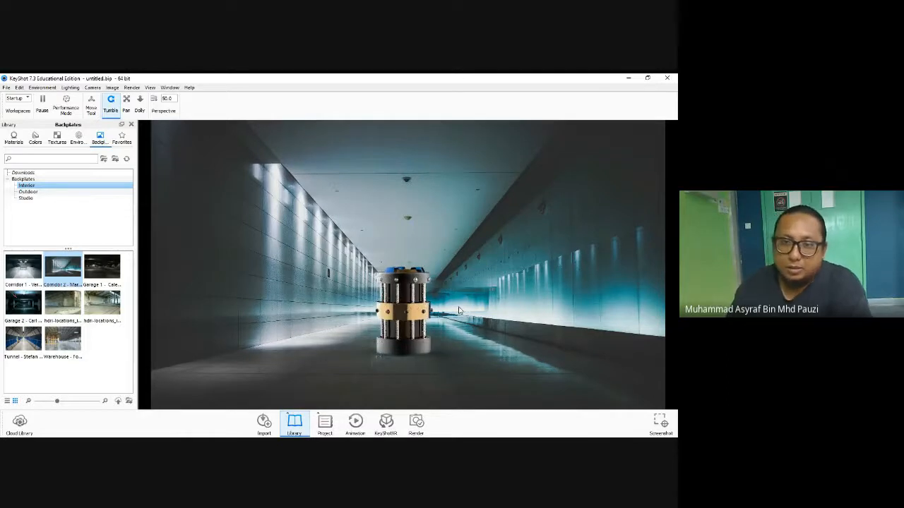
drag(393, 289, 392, 322)
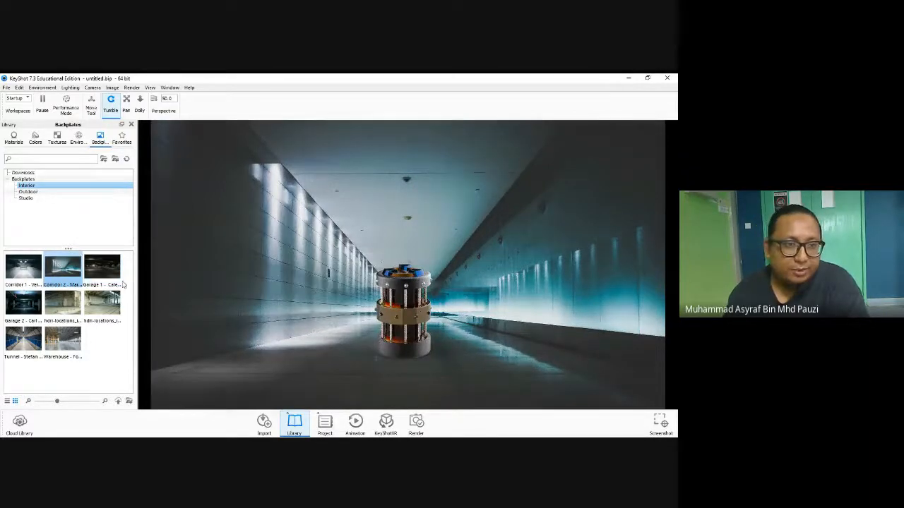
Replace the backplate with the interior Tunnel image and adjust the camera so the bomb stands on the tunnel floor
drag(31, 341, 298, 295)
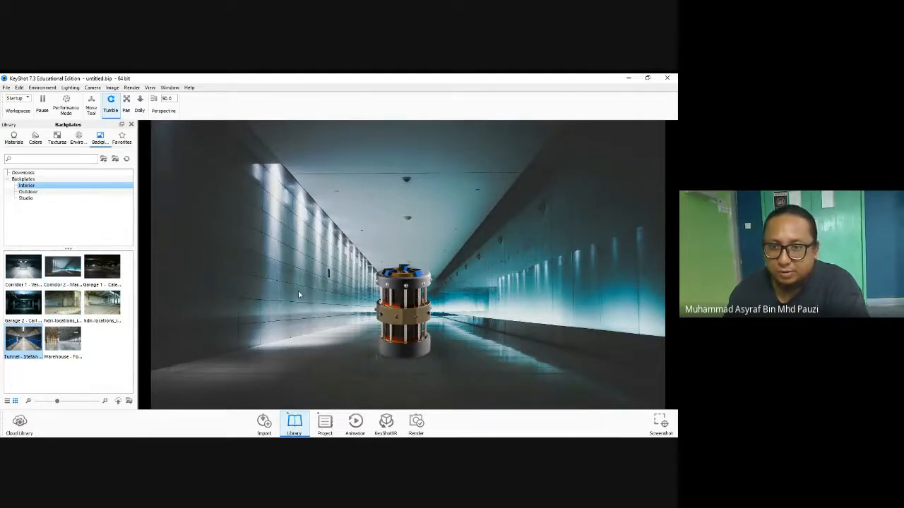
scroll(450, 332, down, 3)
scroll(450, 334, down, 3)
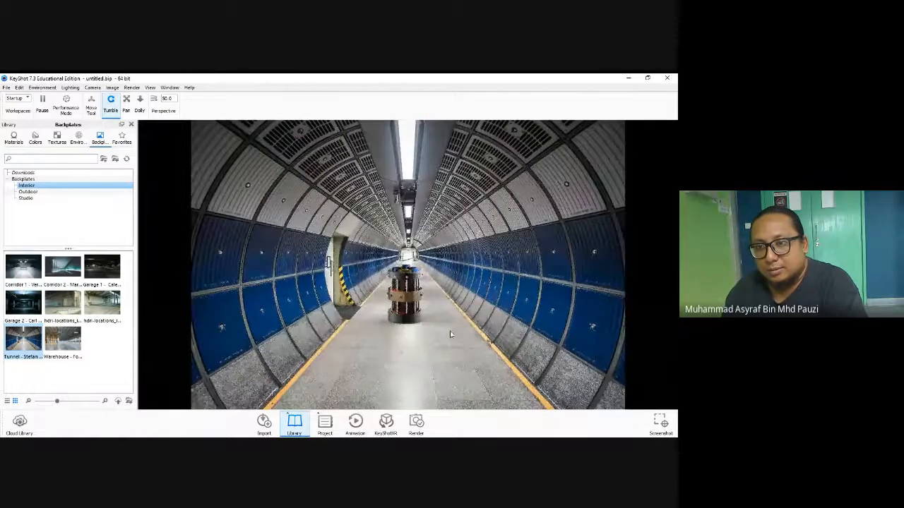
middle_drag(402, 305, 406, 313)
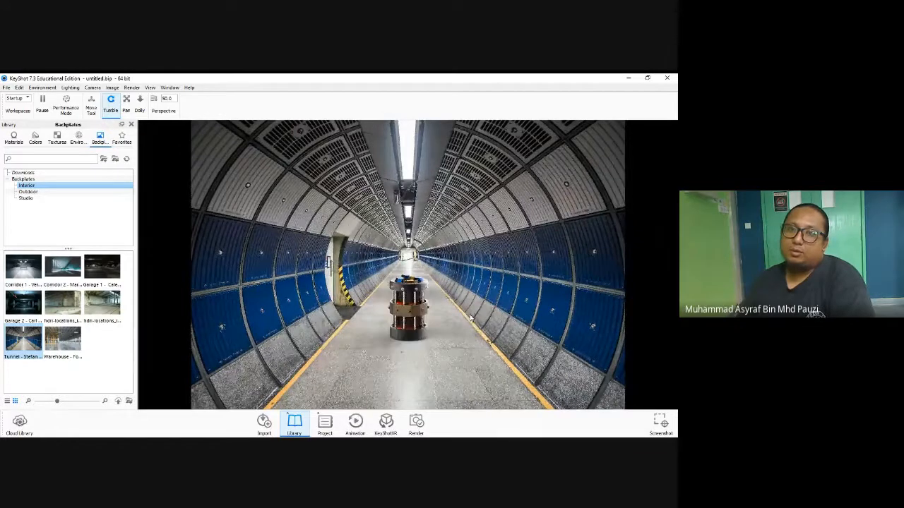
scroll(474, 316, up, 5)
scroll(471, 318, down, 3)
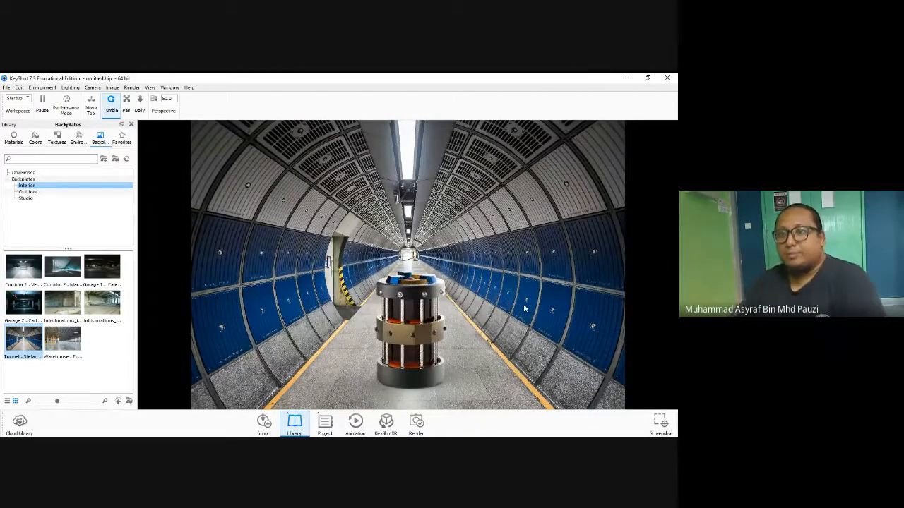
drag(515, 312, 501, 330)
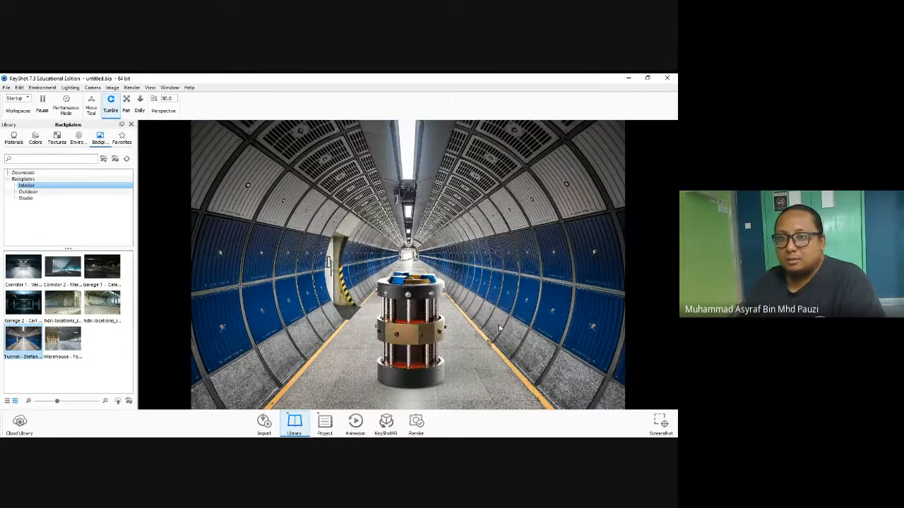
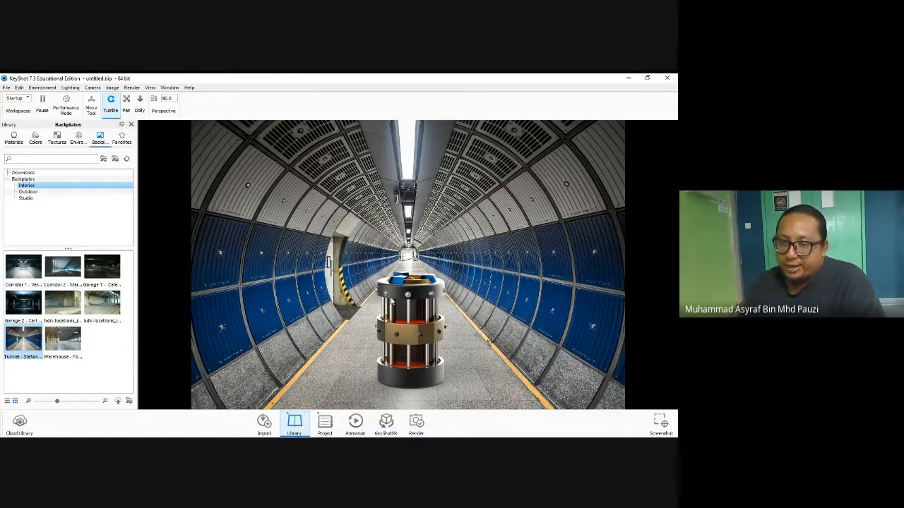
Show the ground grid from the project's camera lens settings and line up the bomb's view with the tunnel floor
click(326, 424)
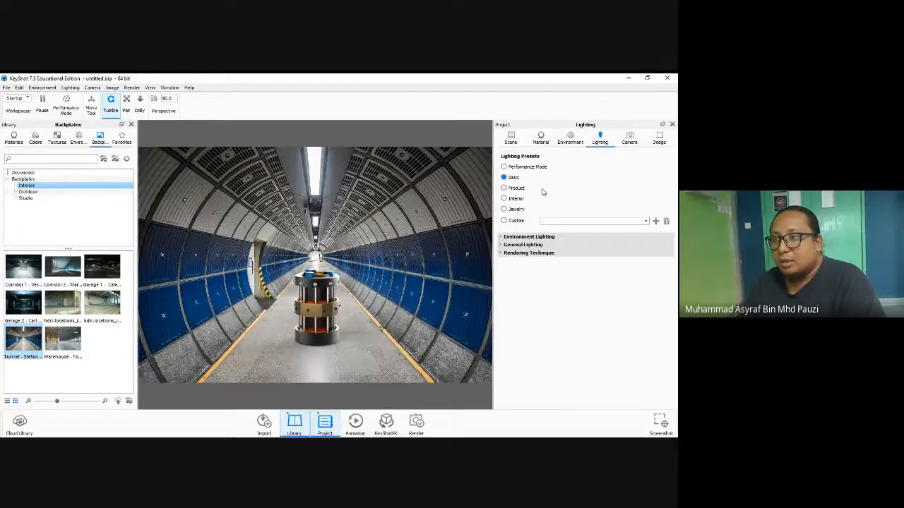
click(572, 139)
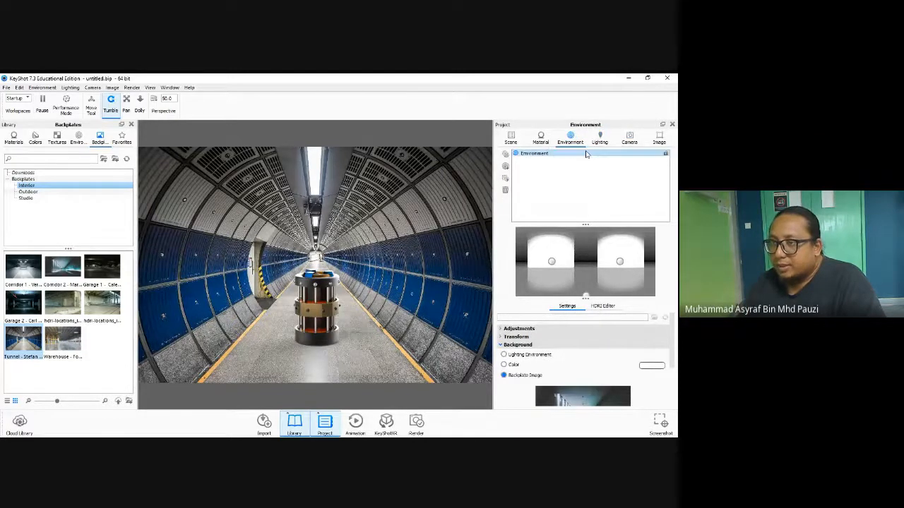
scroll(579, 346, down, 5)
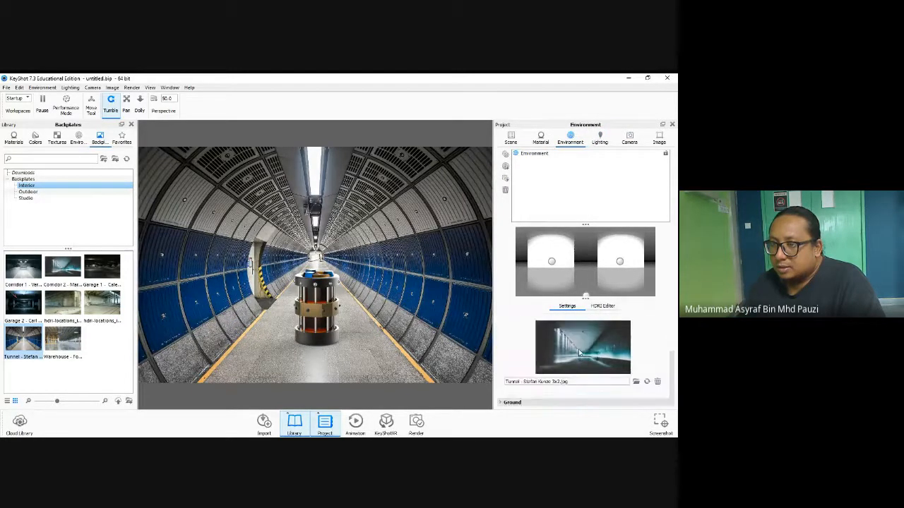
scroll(585, 343, up, 4)
click(601, 139)
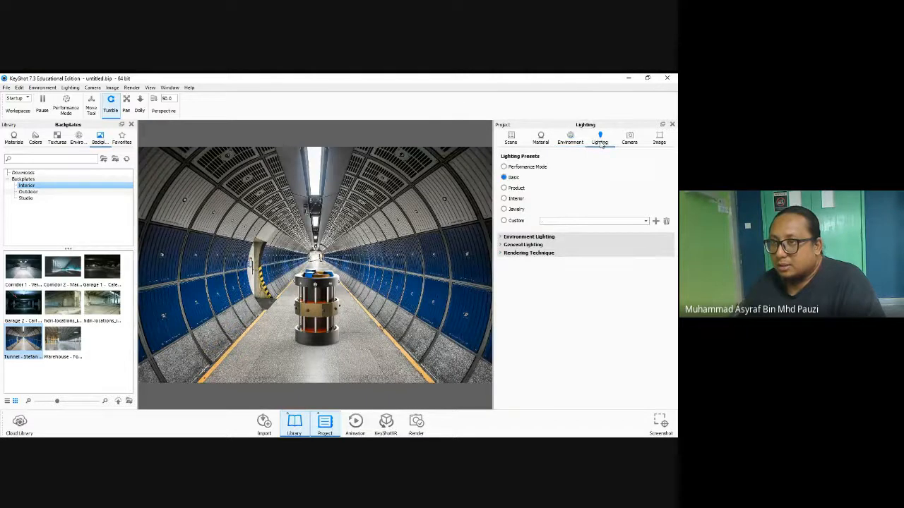
click(633, 140)
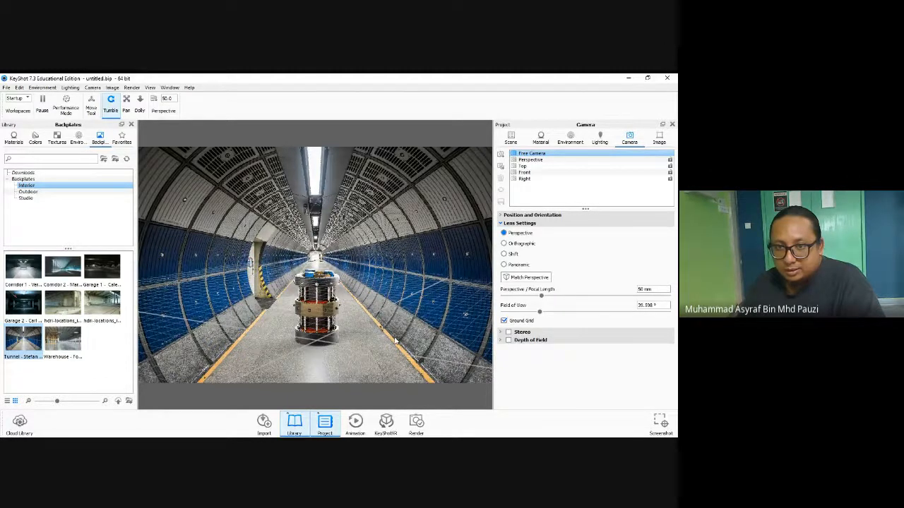
drag(395, 341, 454, 341)
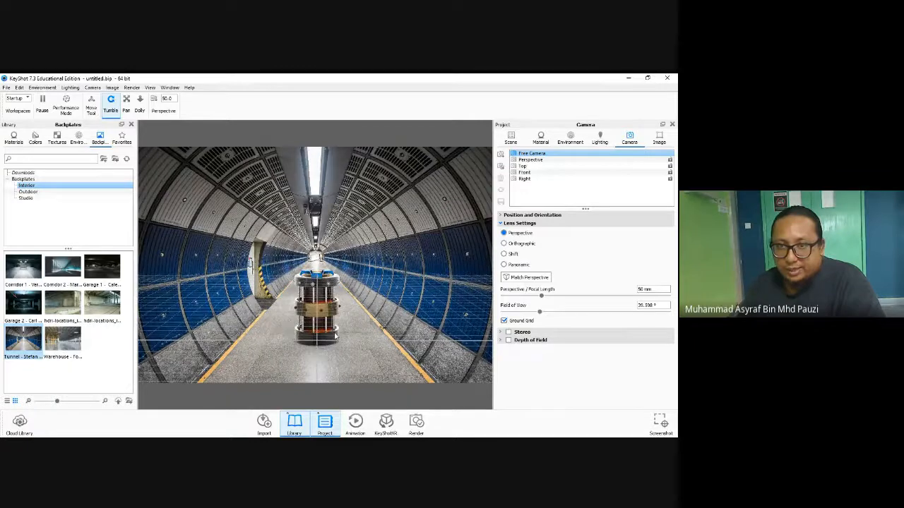
drag(327, 336, 336, 336)
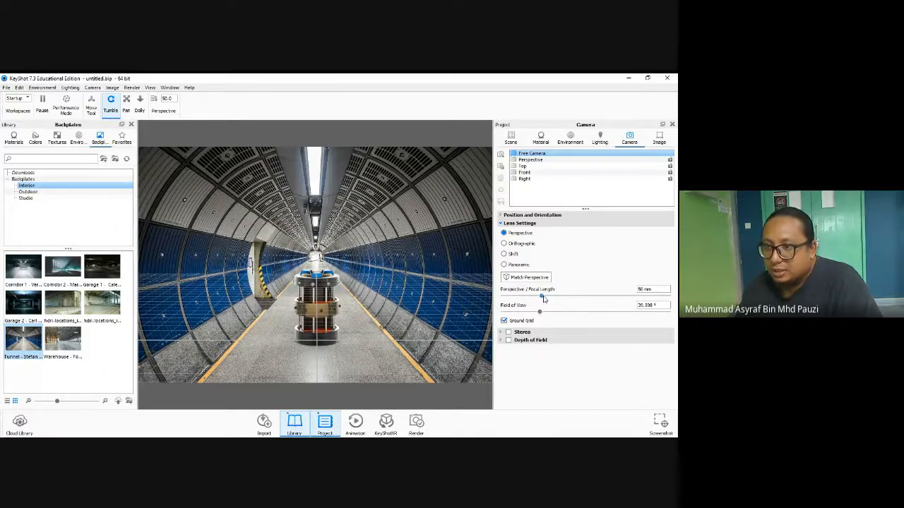
Reduce the camera's focal length to about 9.485 mm and hide the ground grid
drag(543, 297, 509, 300)
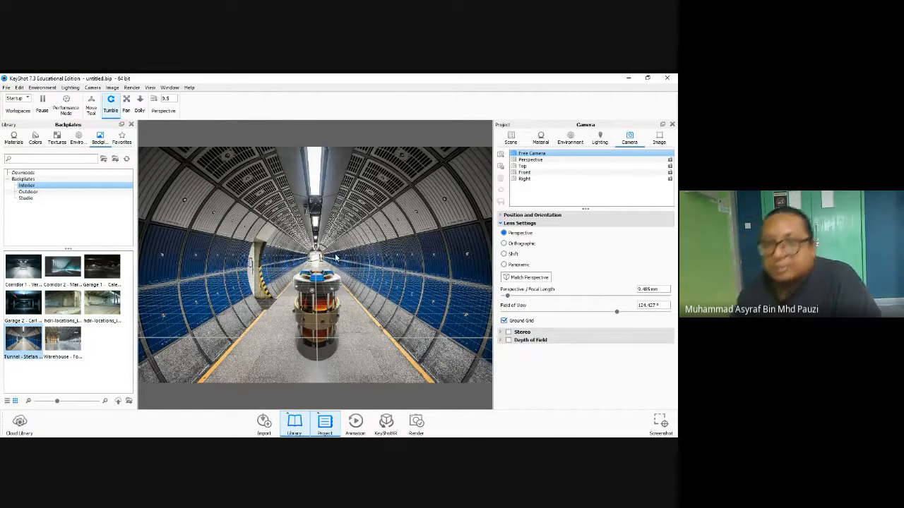
click(503, 321)
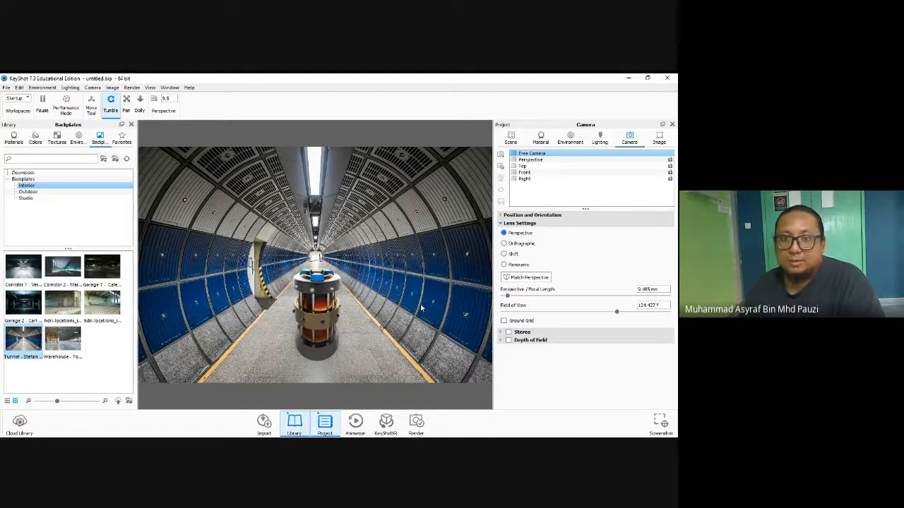
scroll(358, 307, up, 1)
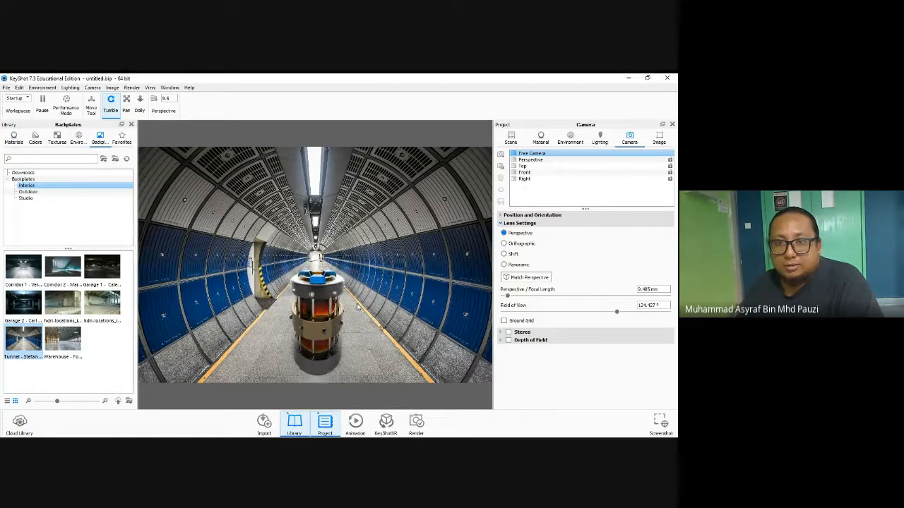
scroll(357, 306, down, 1)
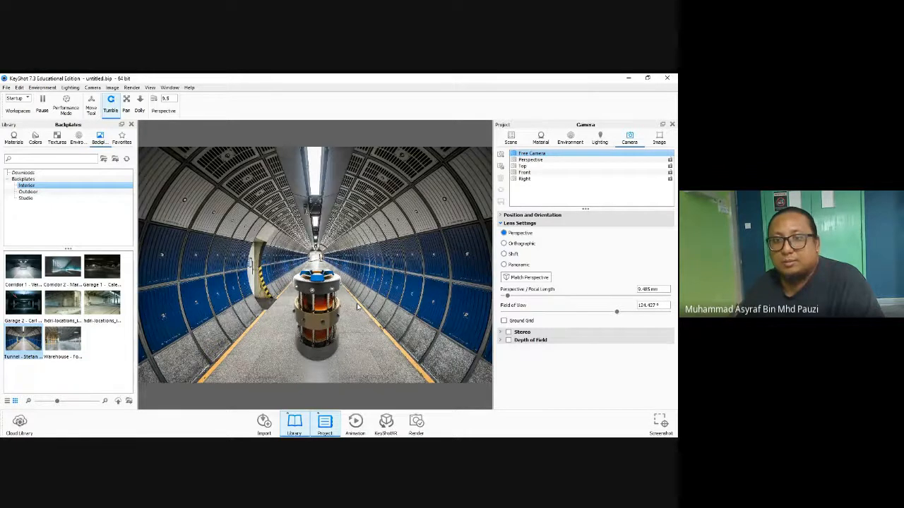
Reposition the camera so the bomb sits higher on the tunnel floor, checking its alignment against the temporarily shown ground grid
scroll(357, 307, up, 1)
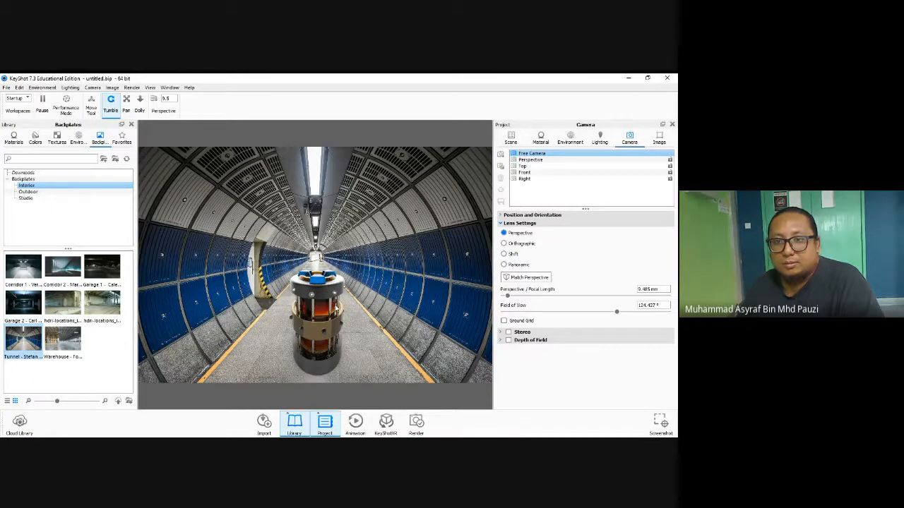
drag(327, 311, 249, 263)
middle_drag(324, 310, 324, 286)
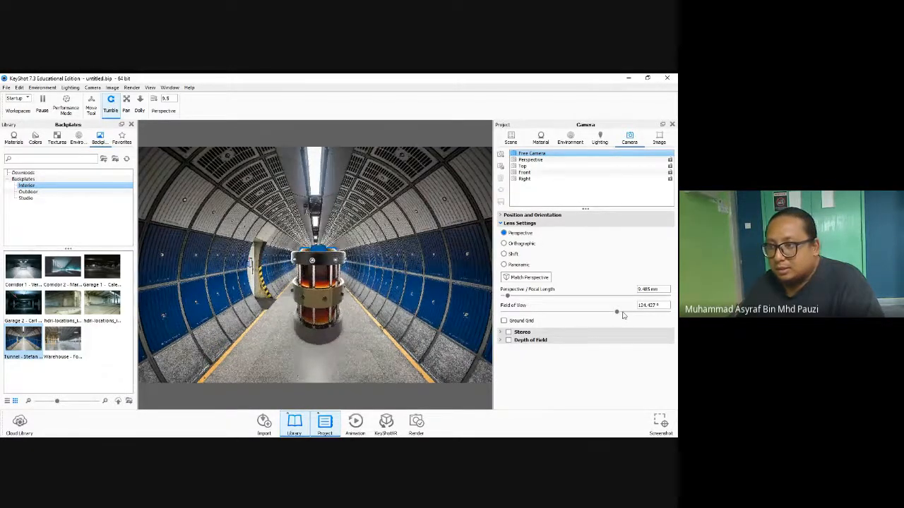
click(504, 321)
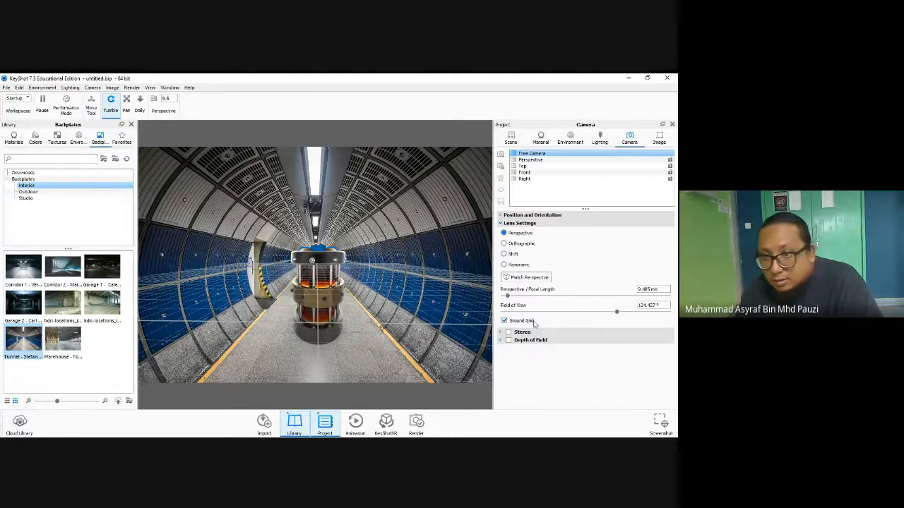
drag(345, 351, 344, 346)
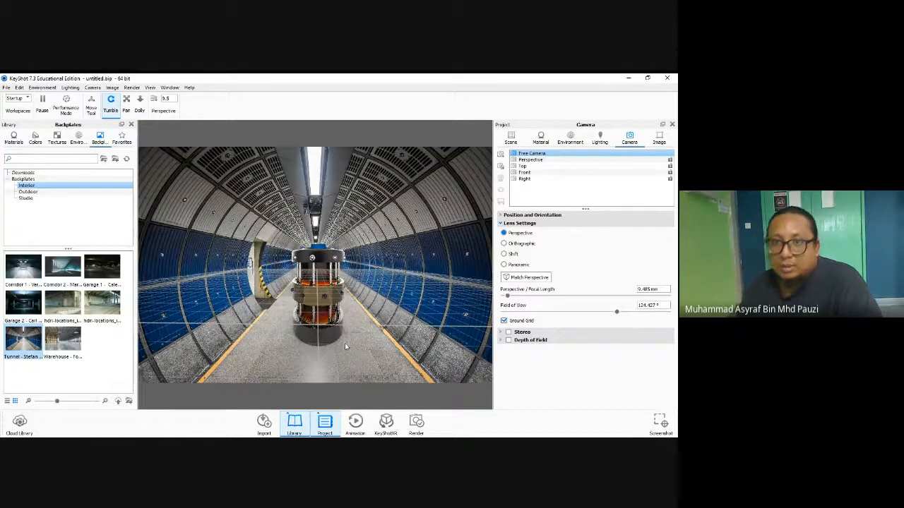
click(505, 321)
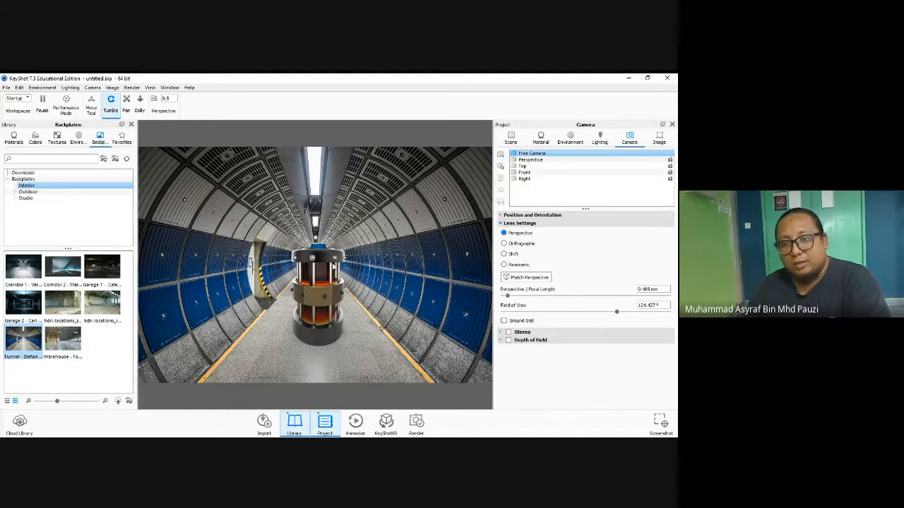
Set up a still-image render output named "Bom in tunnel" with the Desktop as its destination folder
click(417, 424)
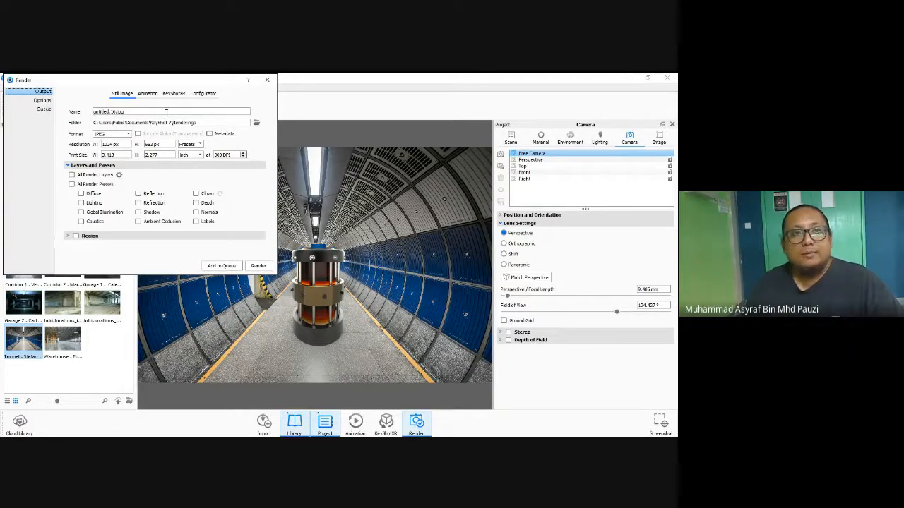
click(141, 112)
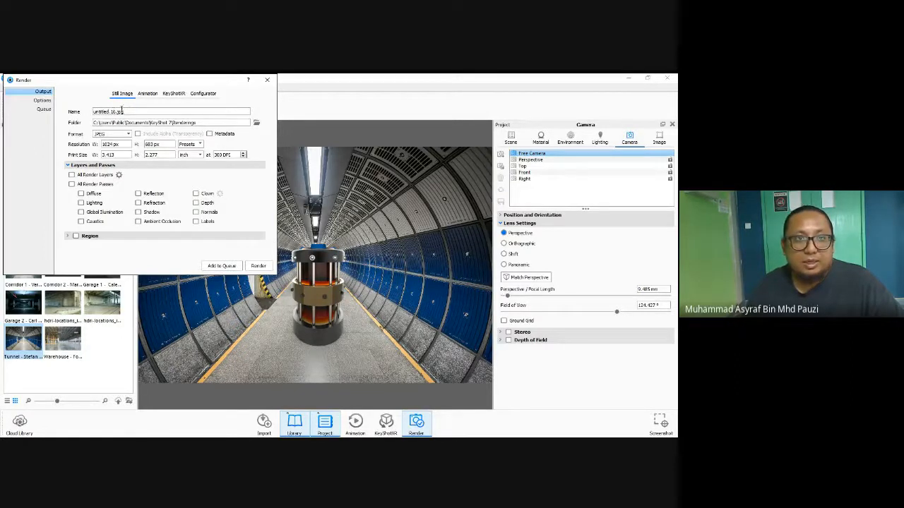
drag(126, 111, 80, 113)
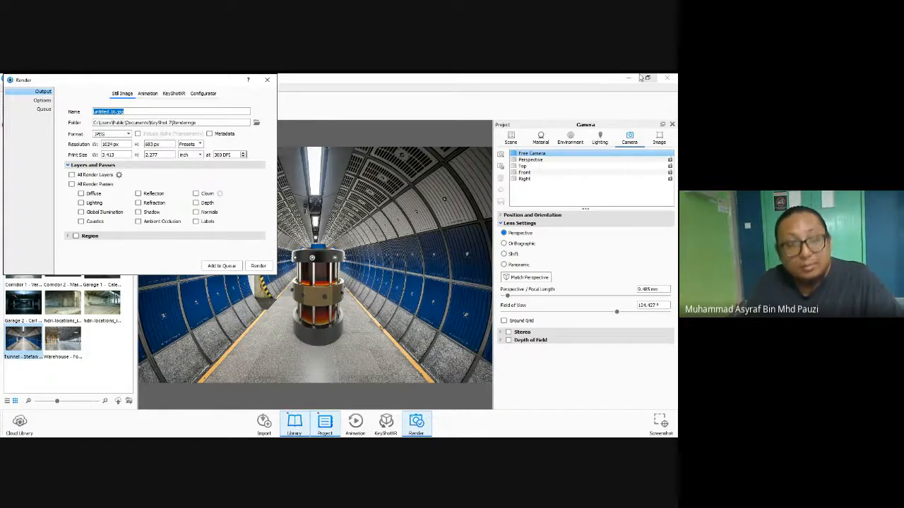
text(Bom in tunnel)
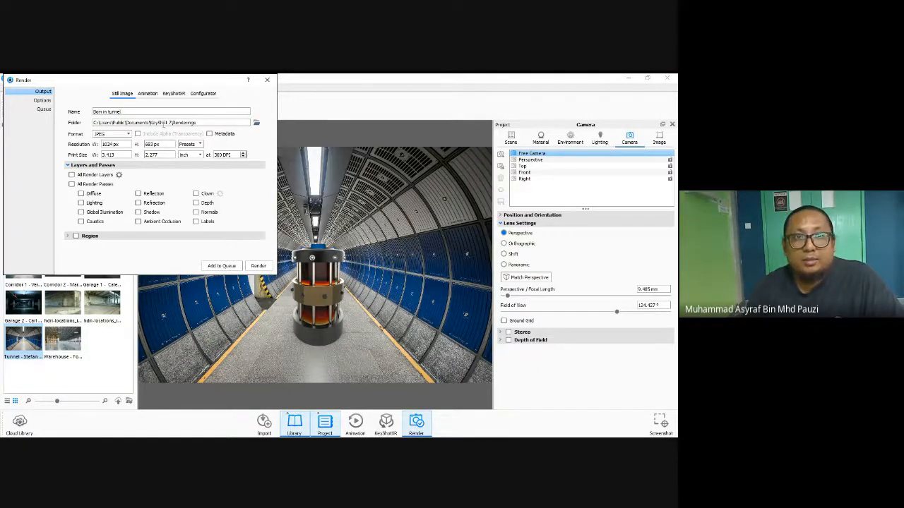
click(256, 123)
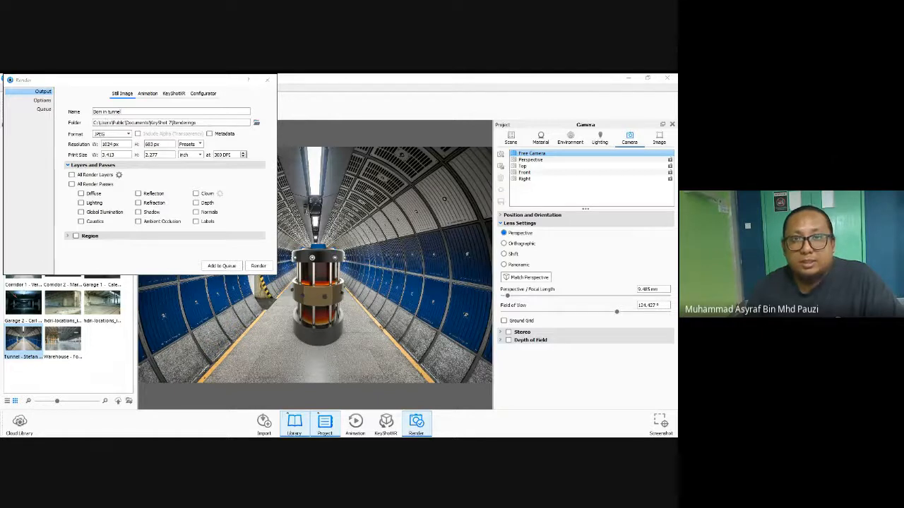
click(38, 173)
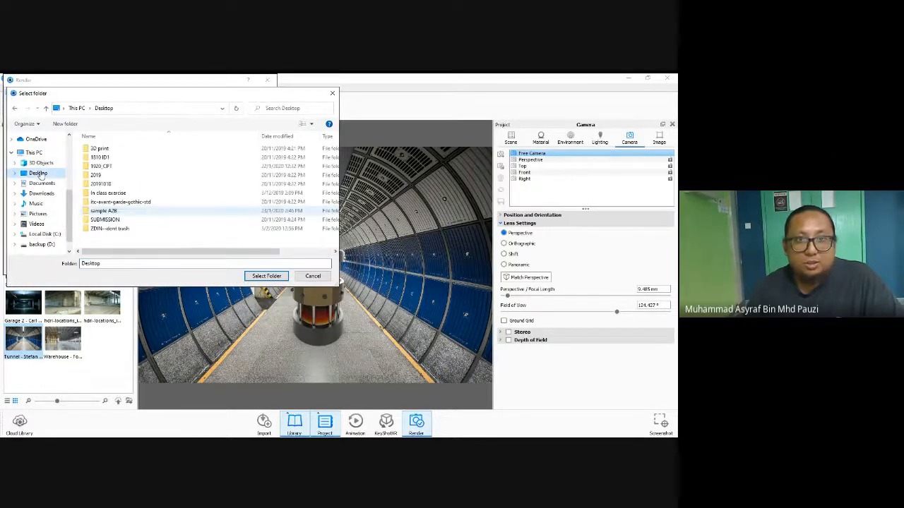
click(266, 276)
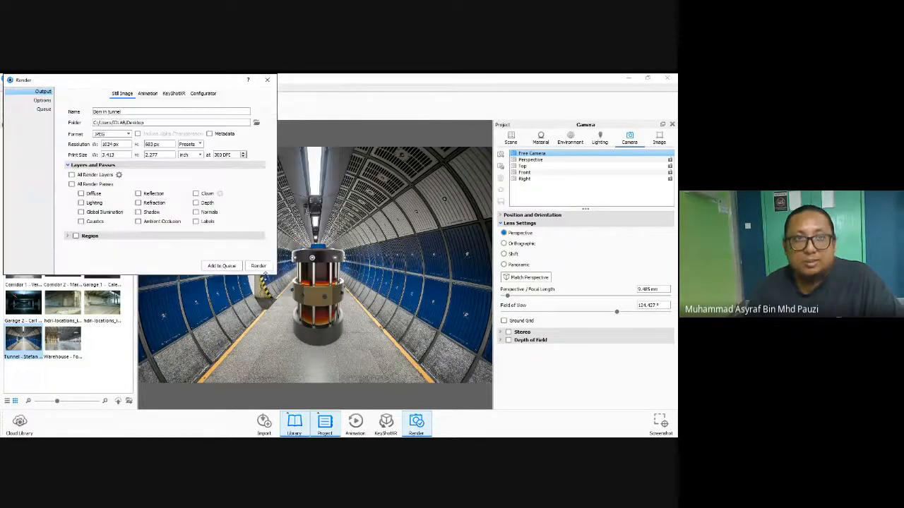
Review the format and resolution choices, keep JPEG at 1024 x 683 px, and start rendering the still image
click(128, 134)
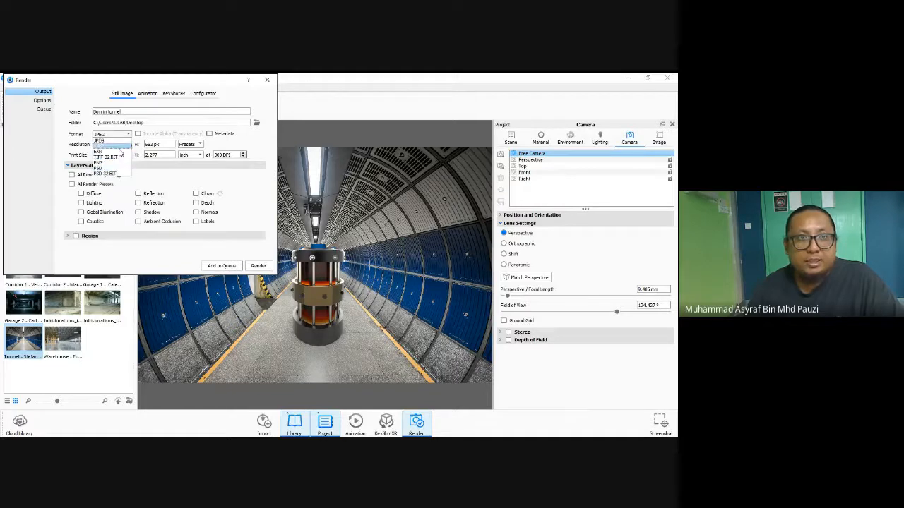
click(127, 134)
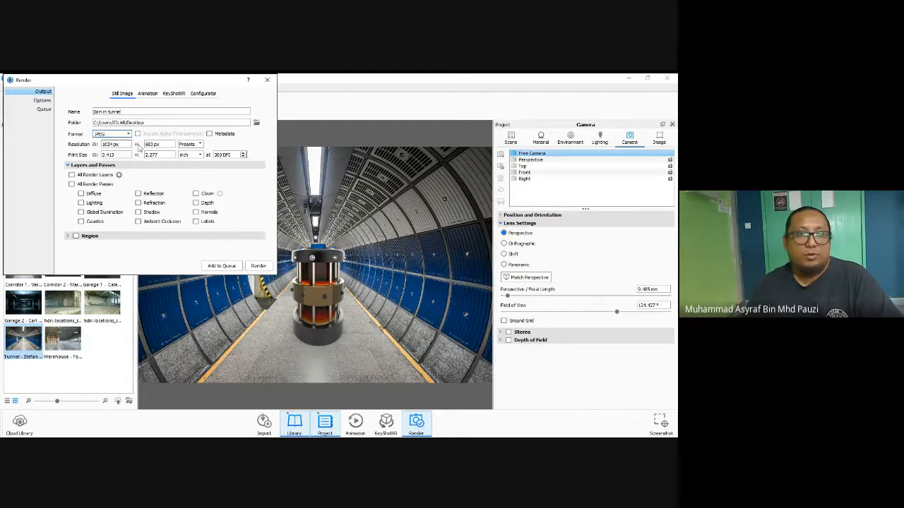
click(191, 145)
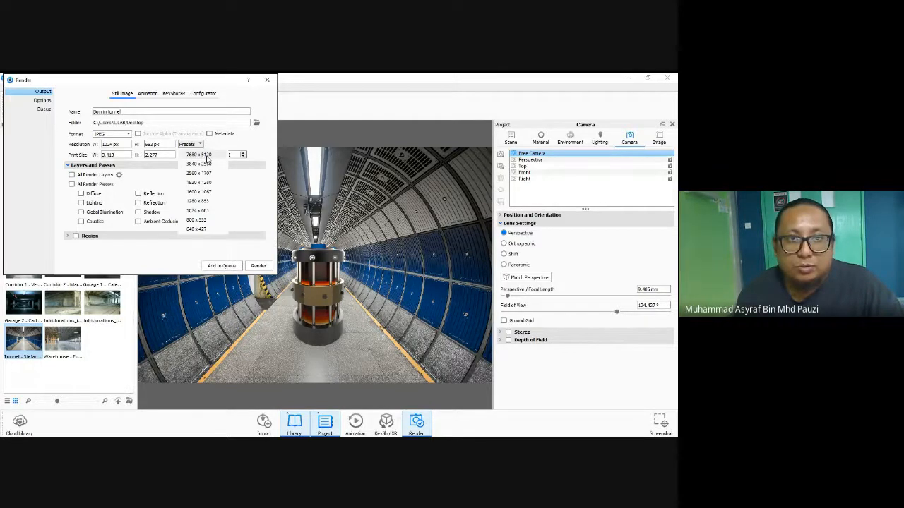
click(214, 148)
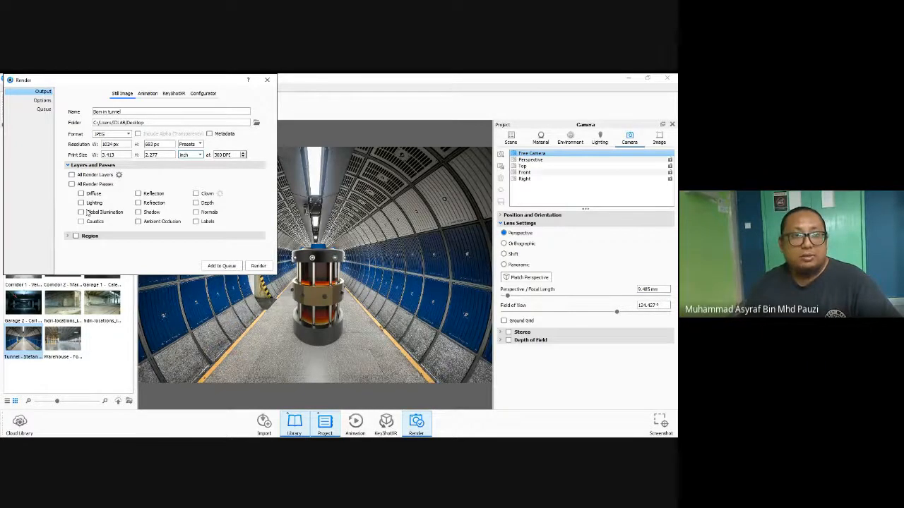
click(258, 266)
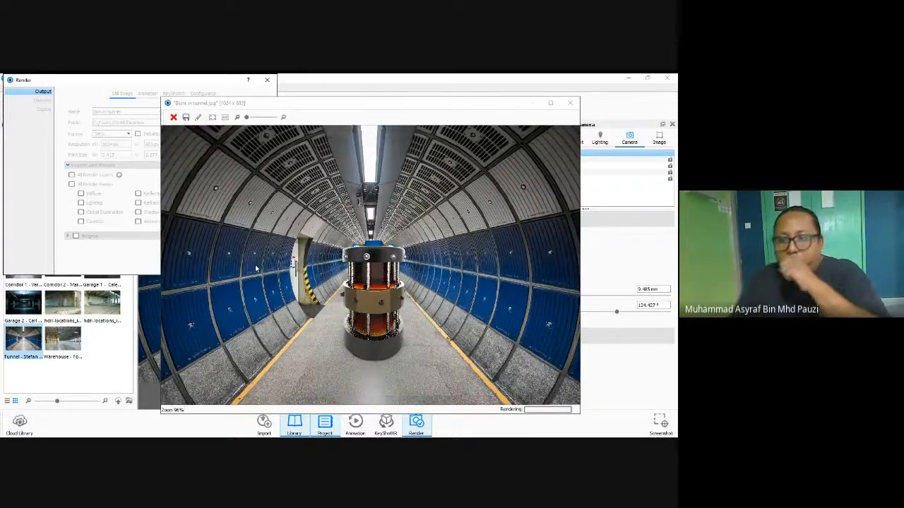